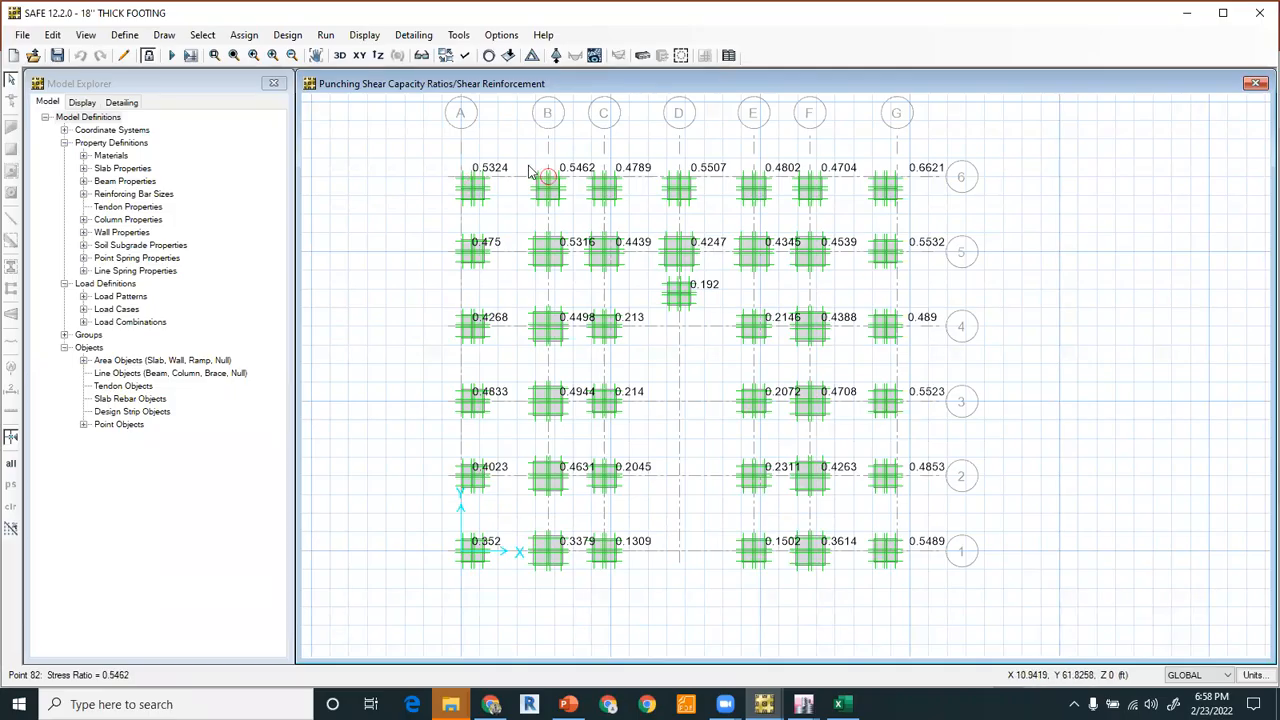
Display the soil pressure contours for the SERVICE load combination on the deformed shape.
left_click(413, 35)
mouse_move(379, 42)
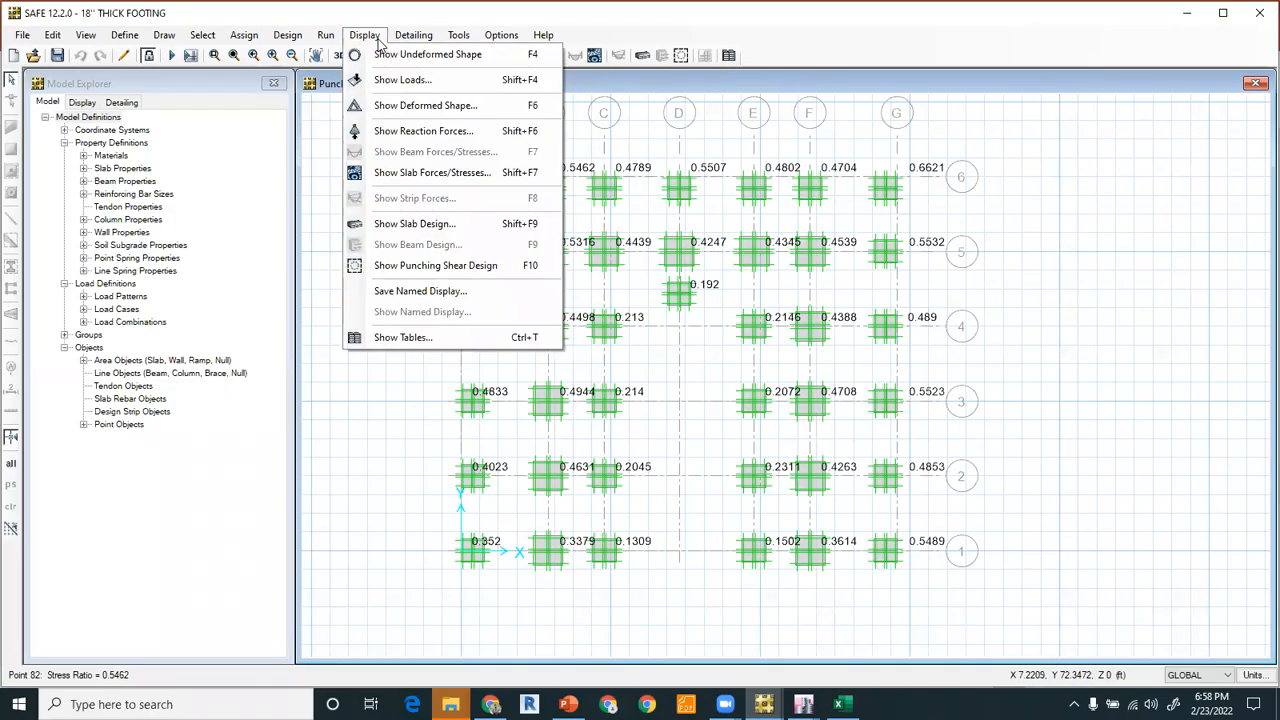
left_click(403, 131)
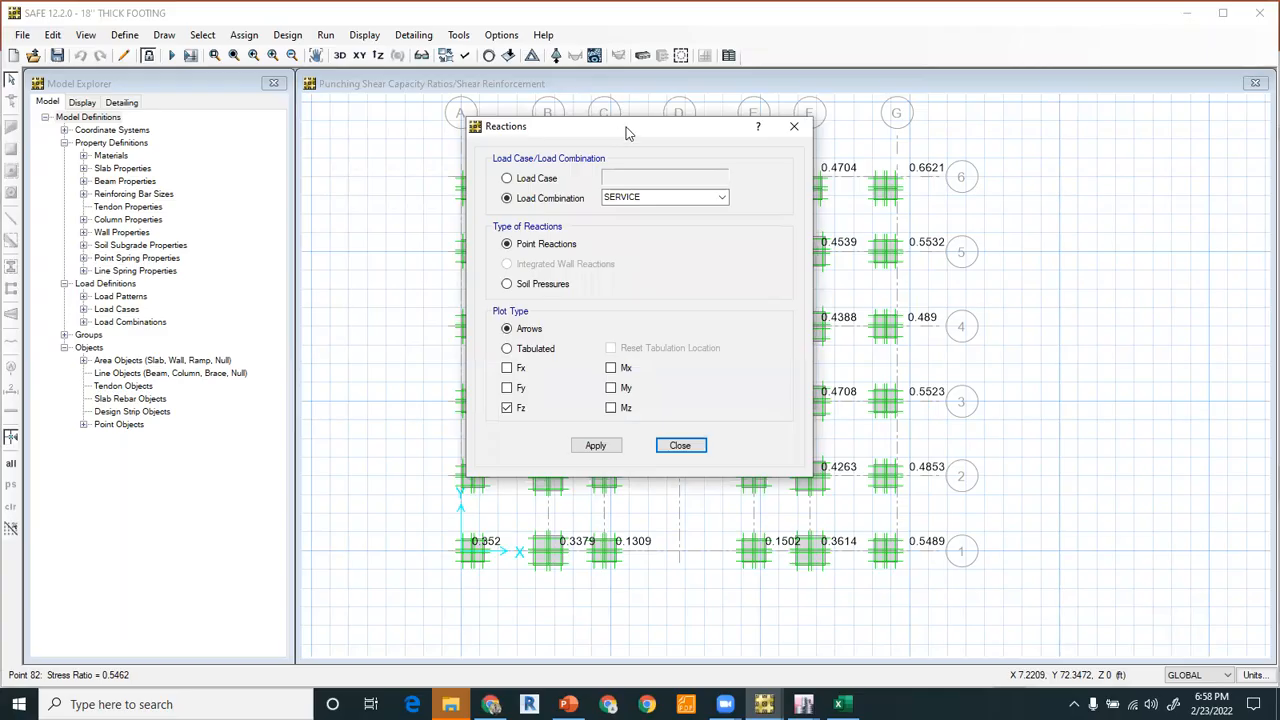
left_click_drag(628, 133, 763, 110)
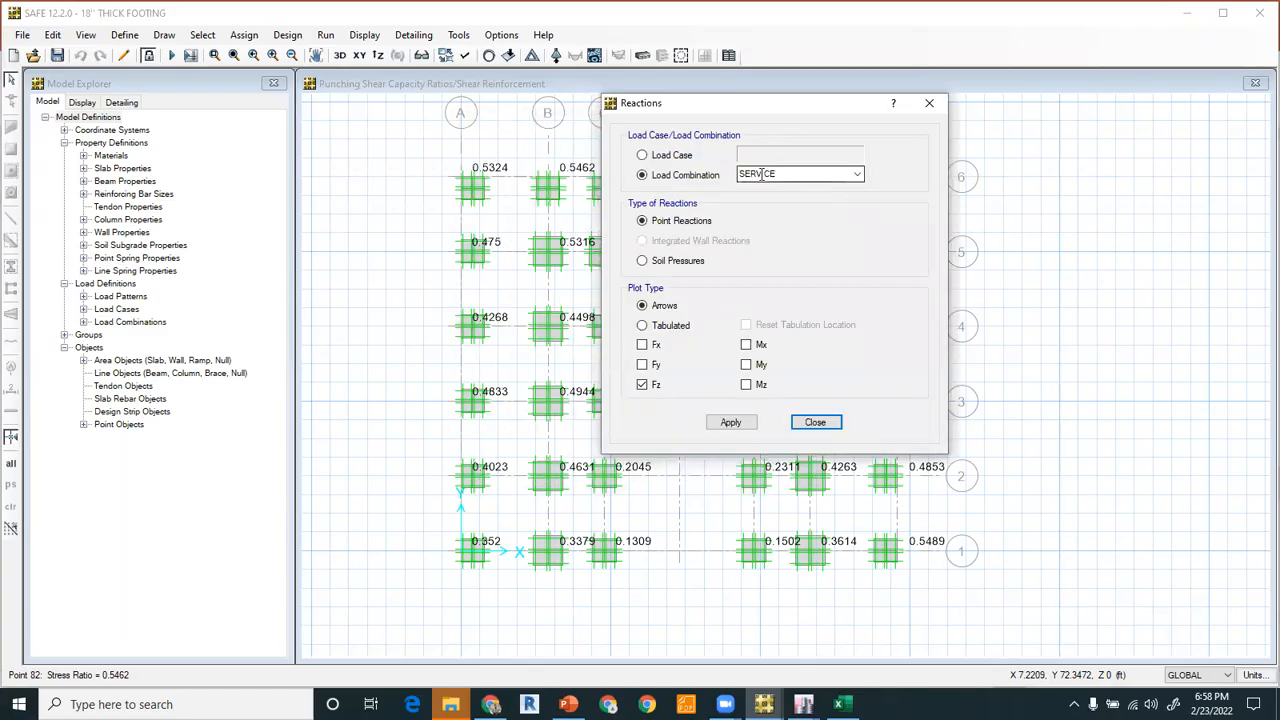
left_click(662, 263)
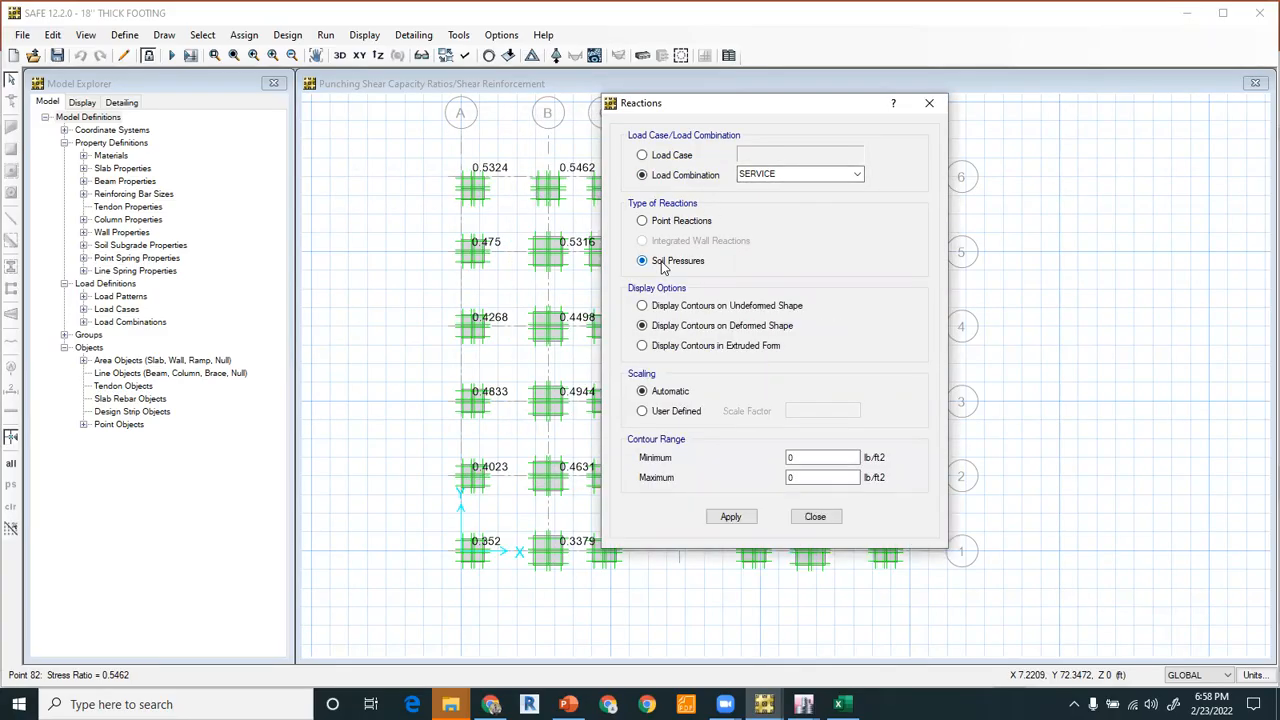
left_click(744, 520)
left_click(815, 517)
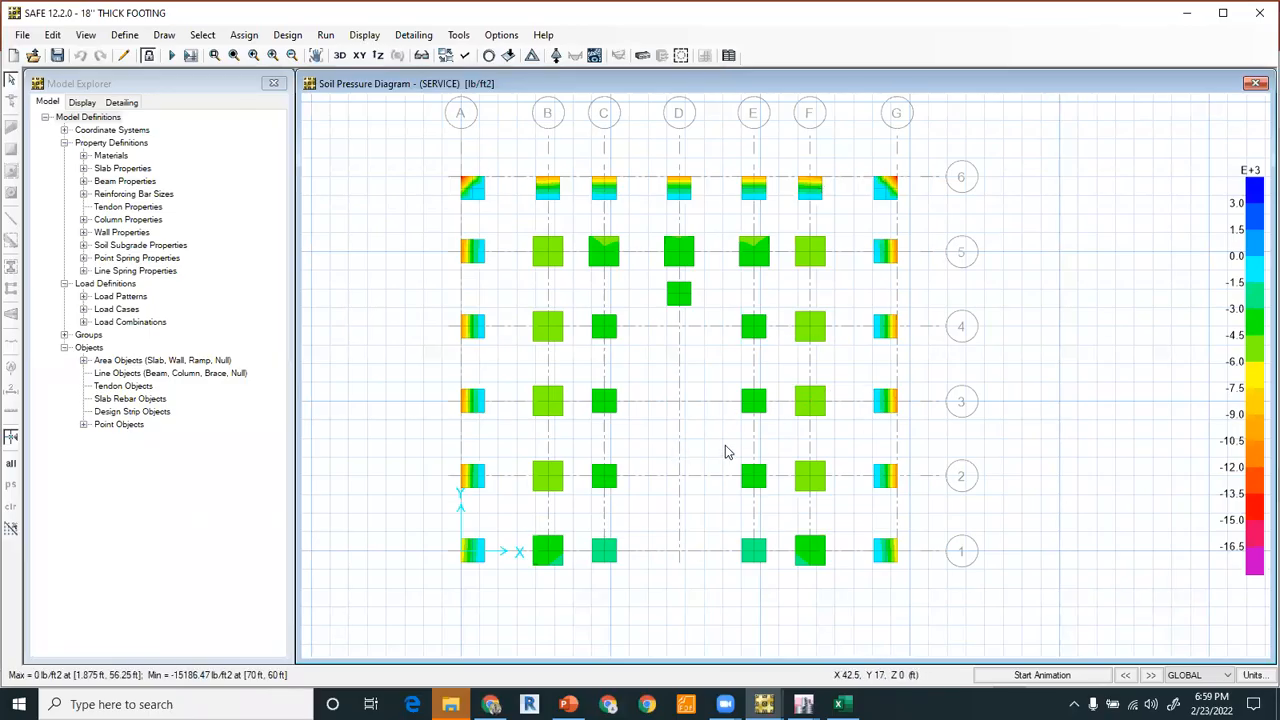
middle_click_drag(691, 420, 817, 418)
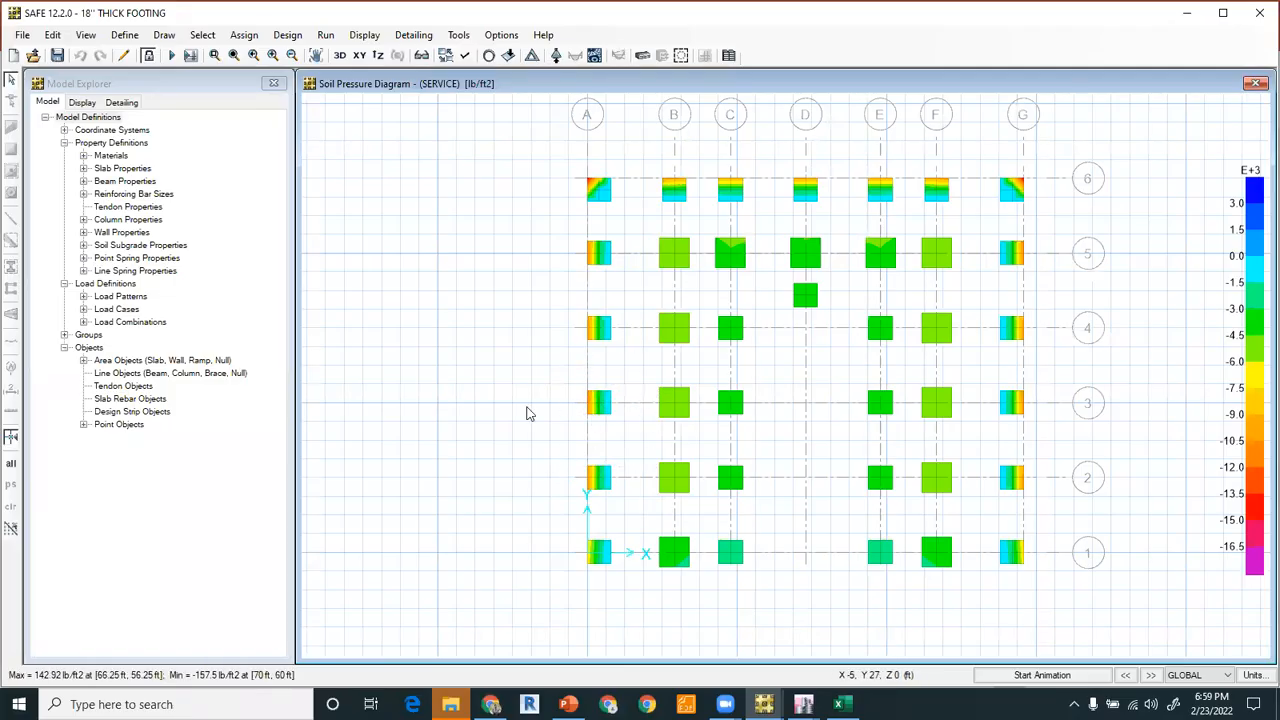
mouse_move(593, 410)
middle_click_drag(738, 431, 688, 426)
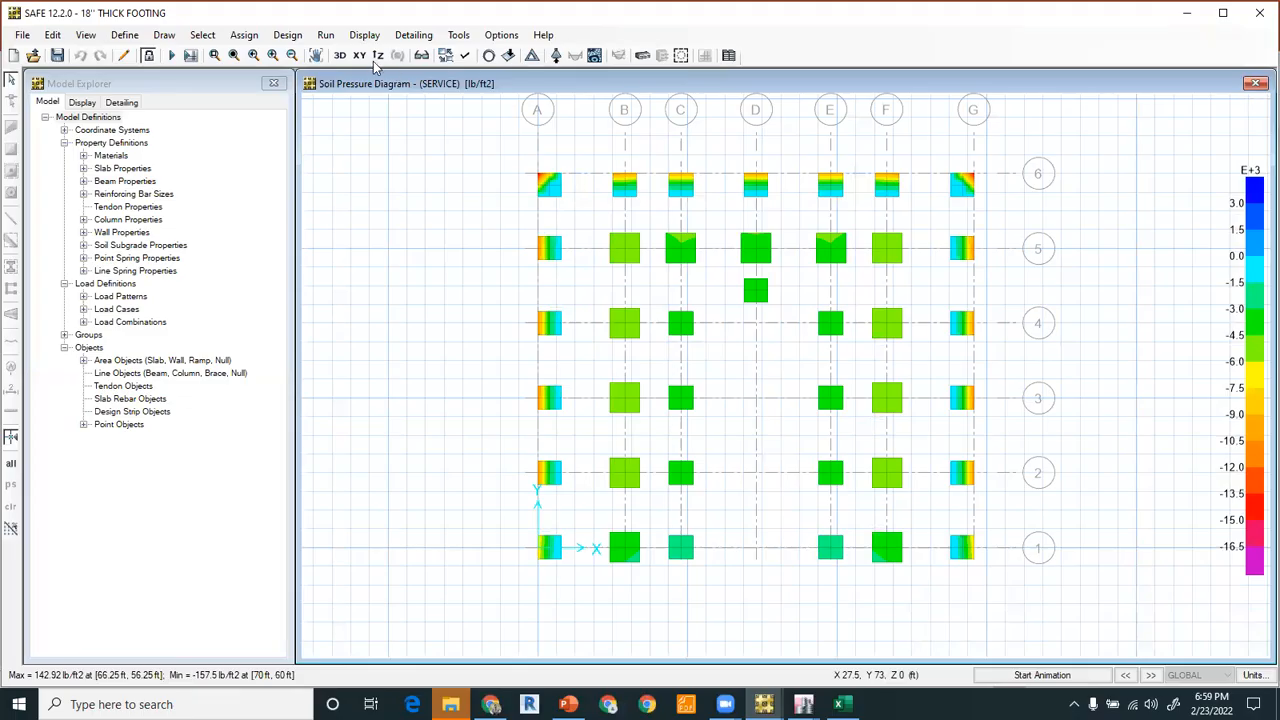
Display the finite-element-based slab design for Direction 2 bottom rebar, with Show Rebar Above Specified Value set to None.
left_click(290, 36)
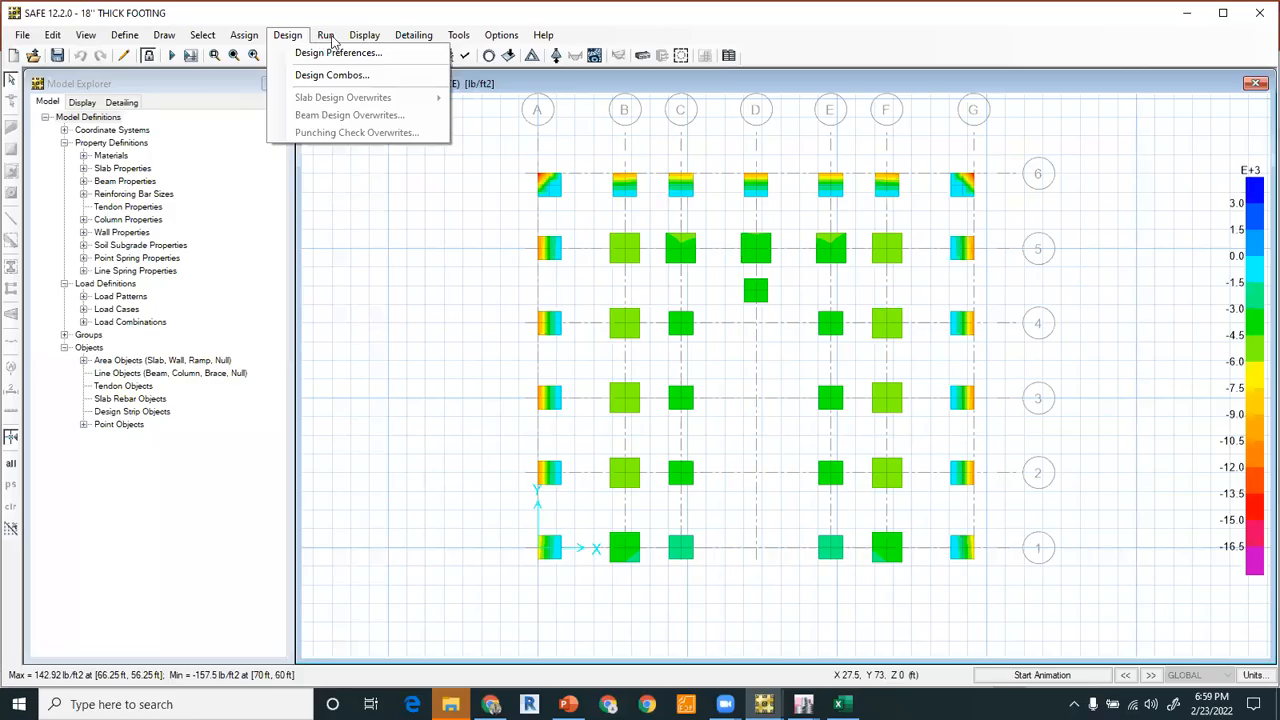
mouse_move(360, 40)
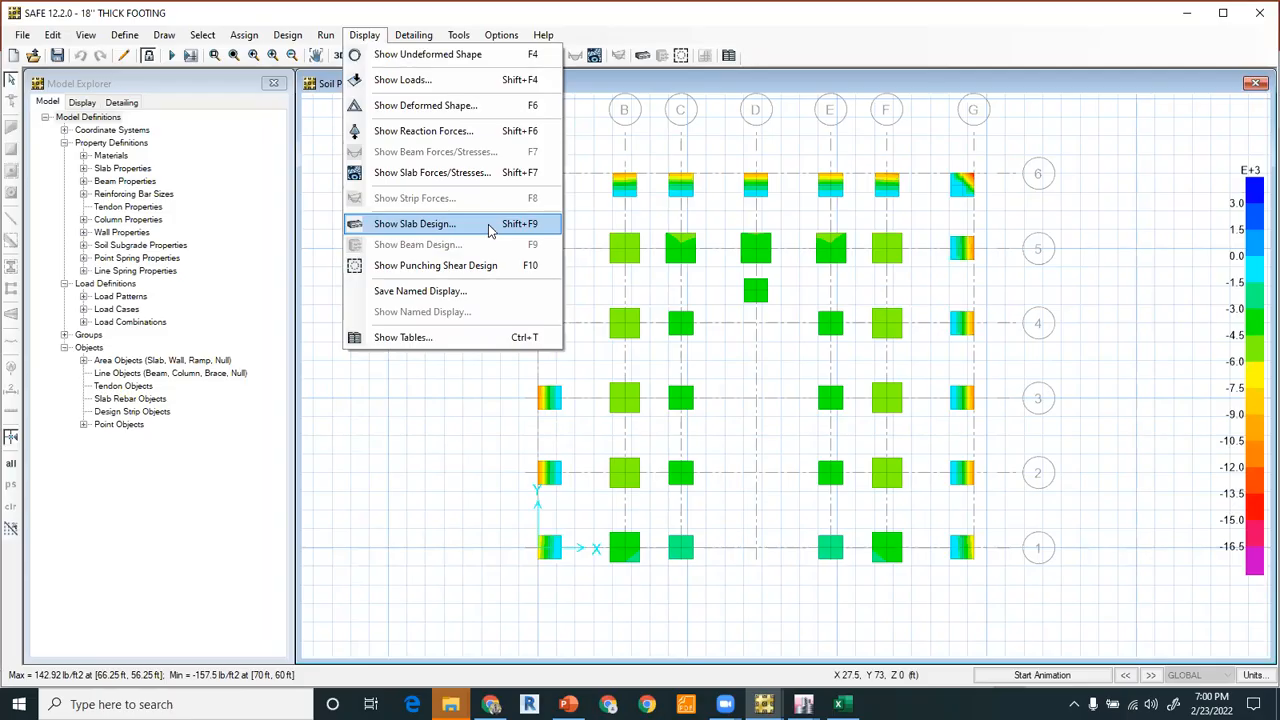
left_click(490, 230)
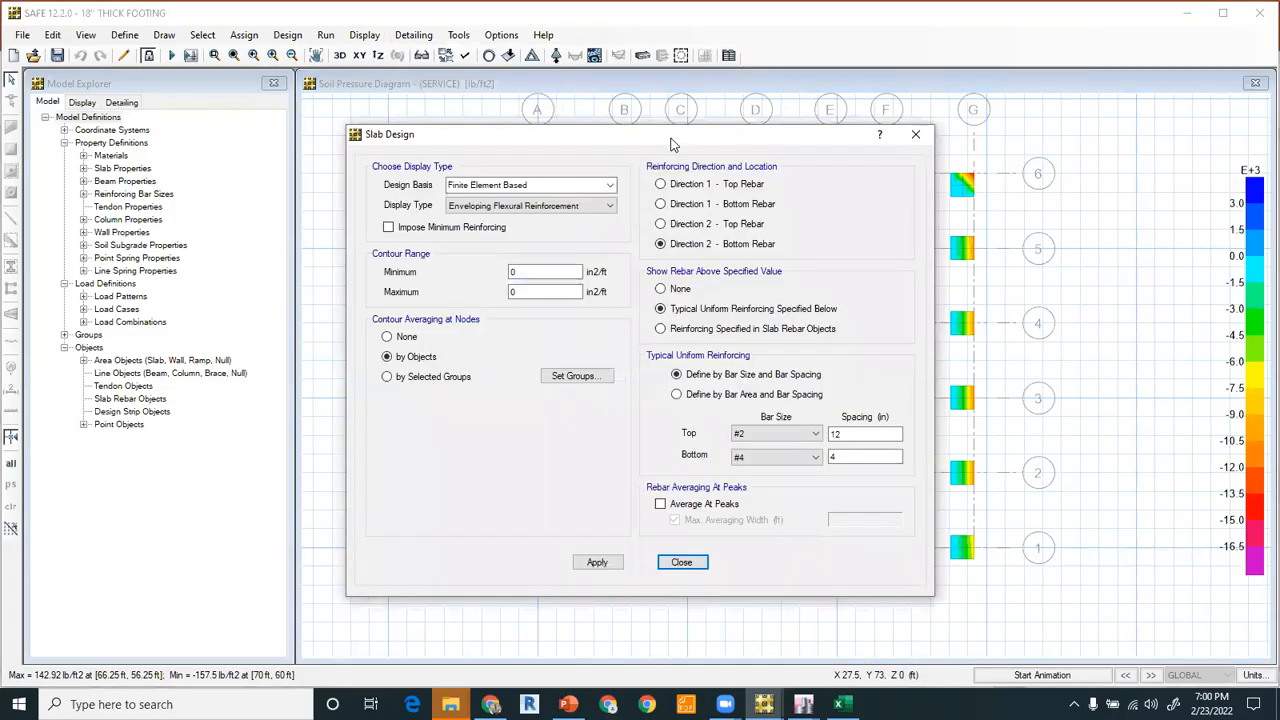
left_click_drag(672, 145, 344, 99)
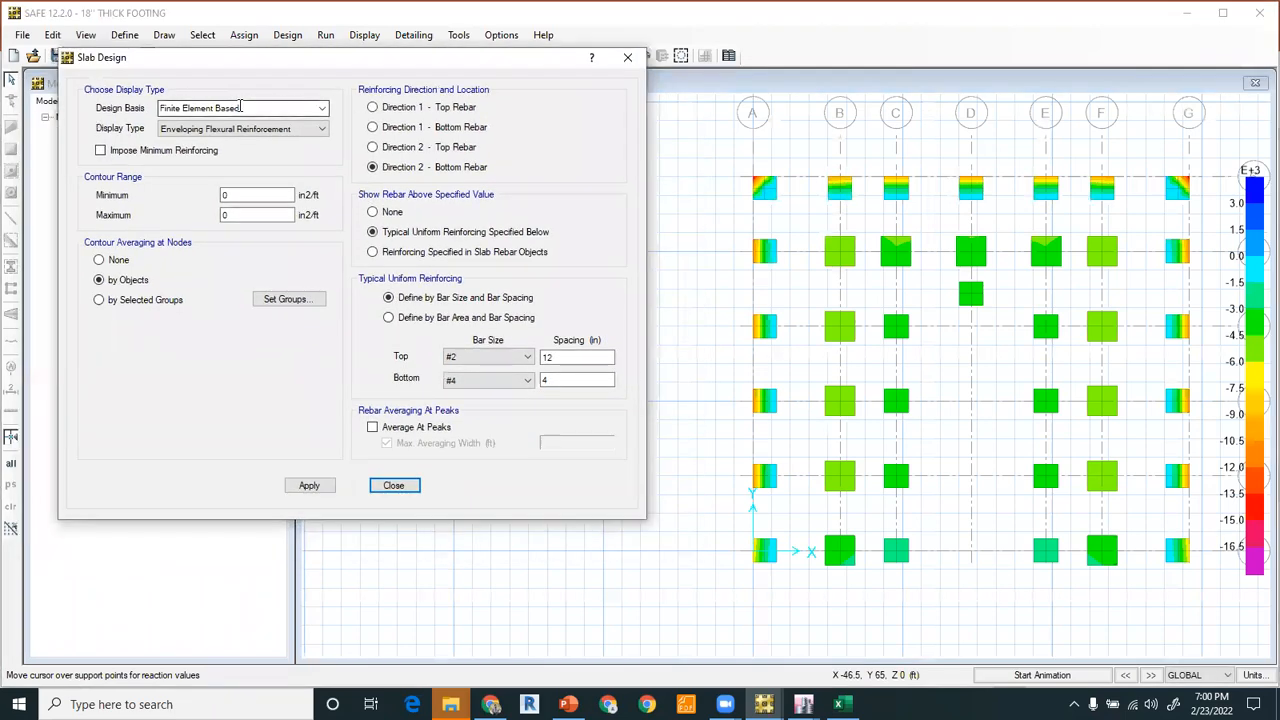
middle_click_drag(930, 392, 888, 386)
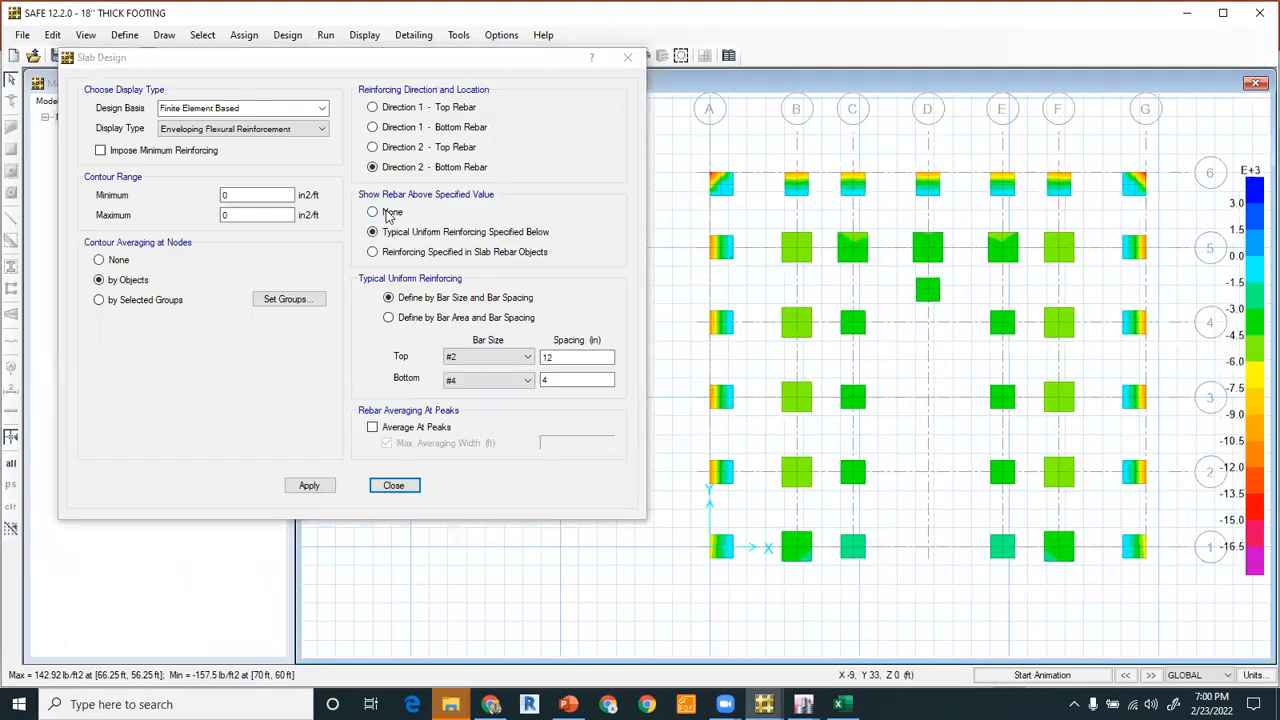
left_click(385, 216)
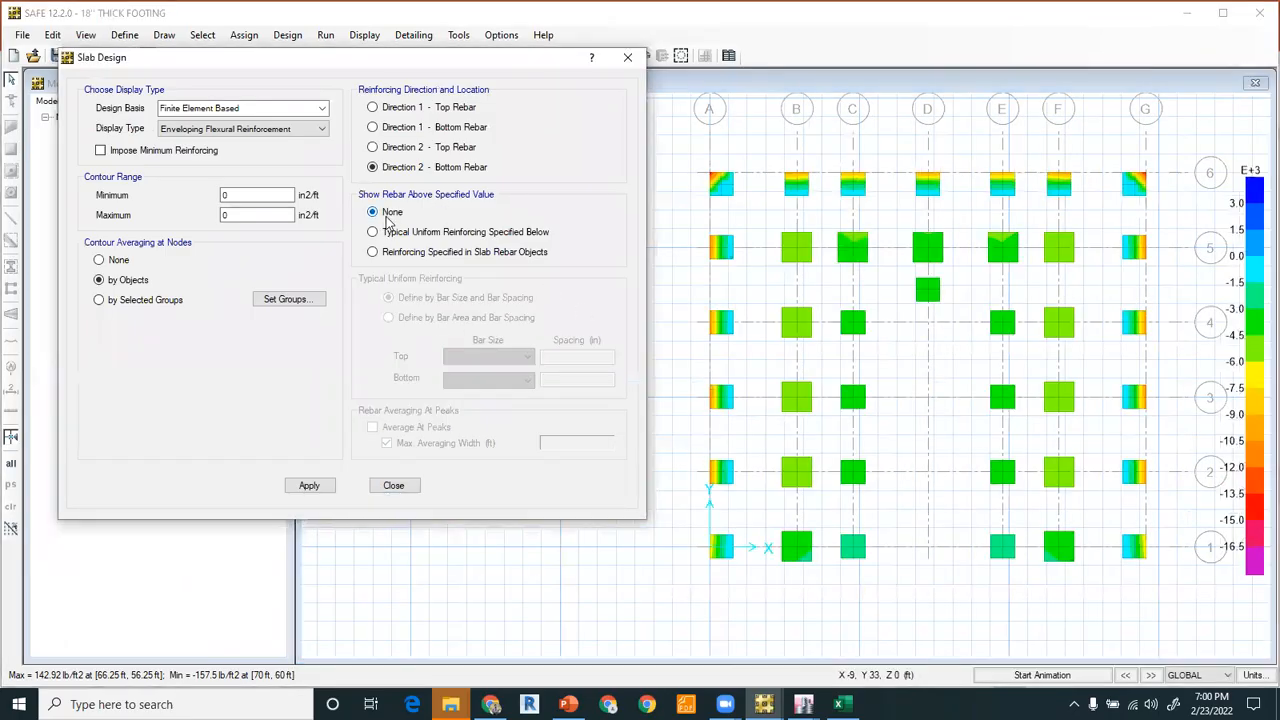
left_click(318, 488)
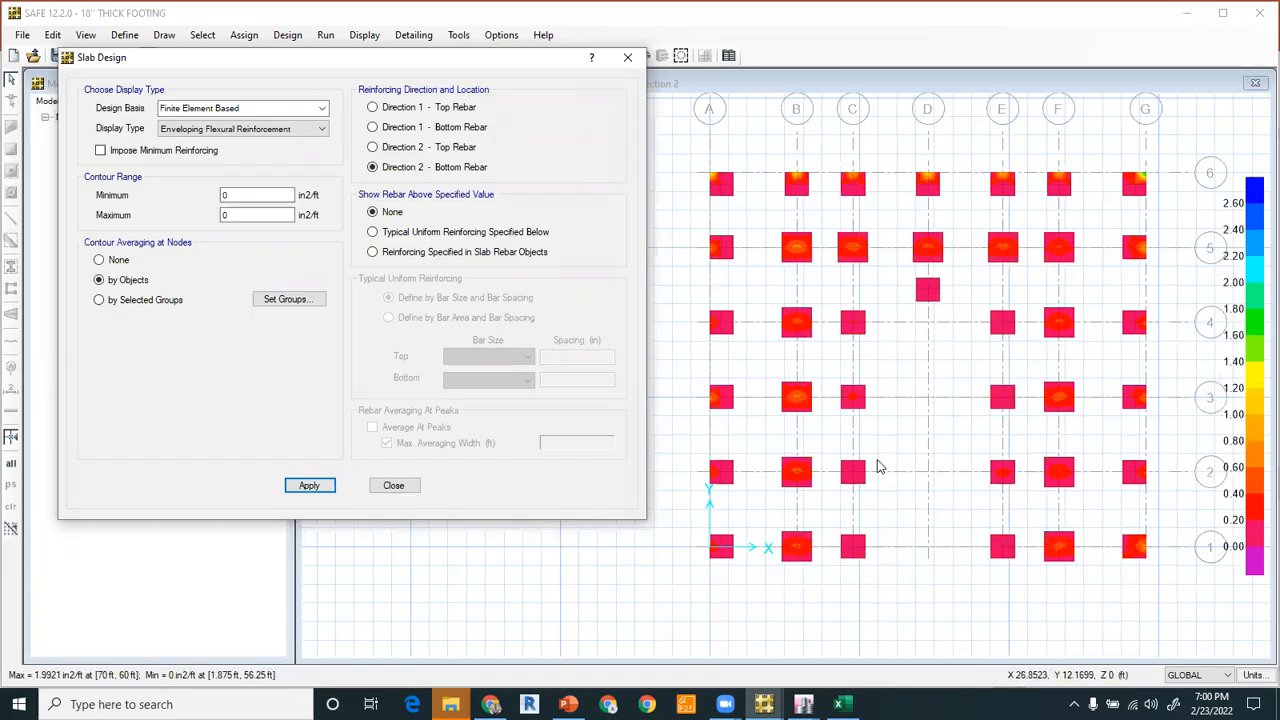
Read the required Direction 2 bottom reinforcement at the center of the footing at grids B and 3.
scroll(757, 410, "up", 2)
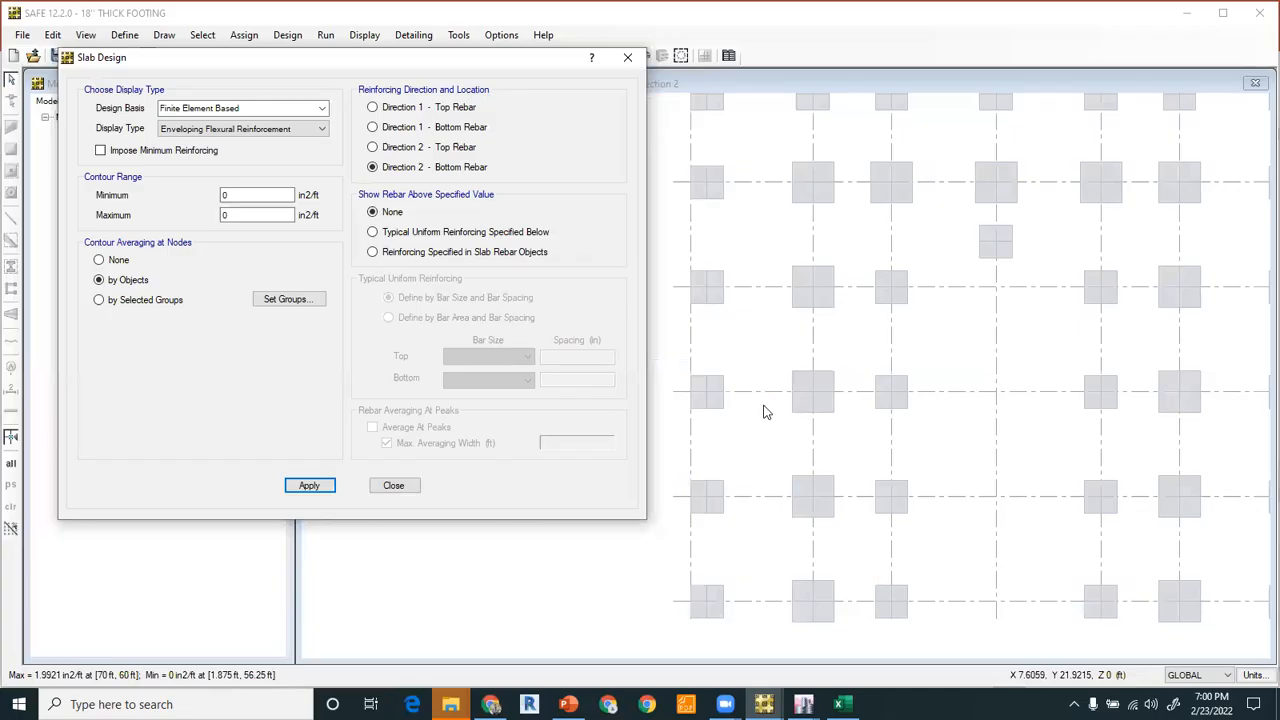
scroll(763, 407, "up", 2)
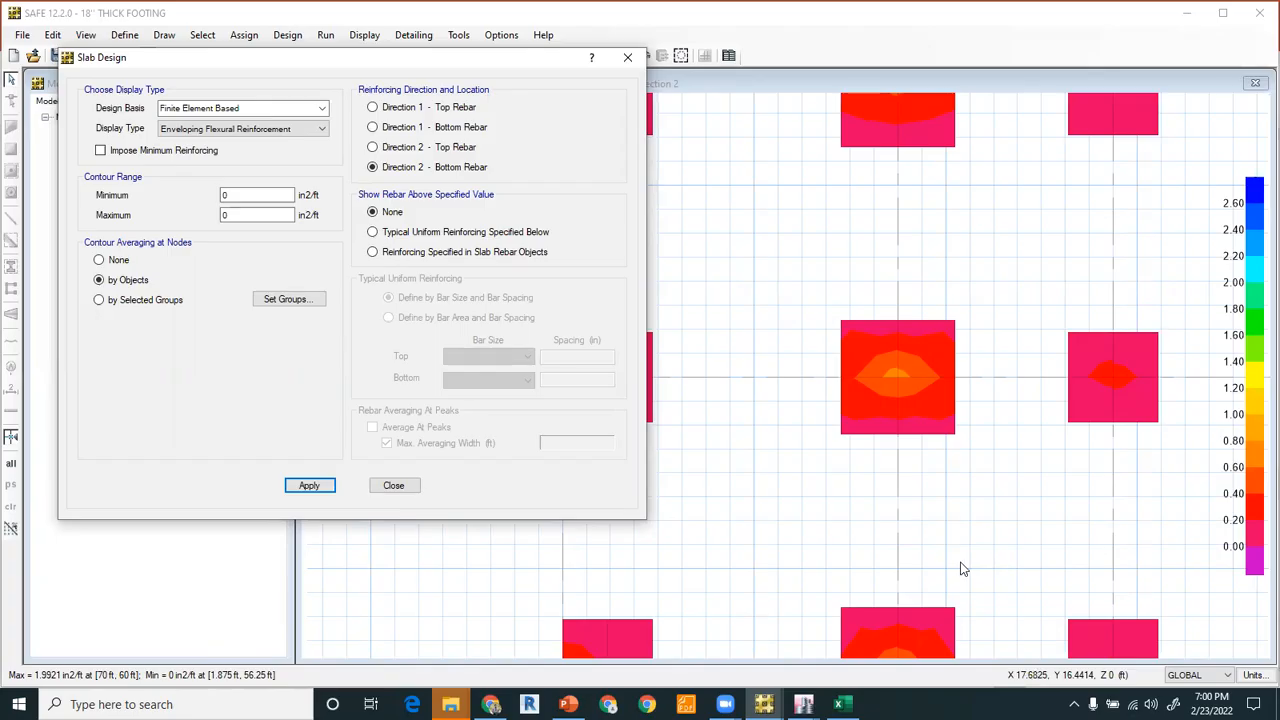
mouse_move(899, 386)
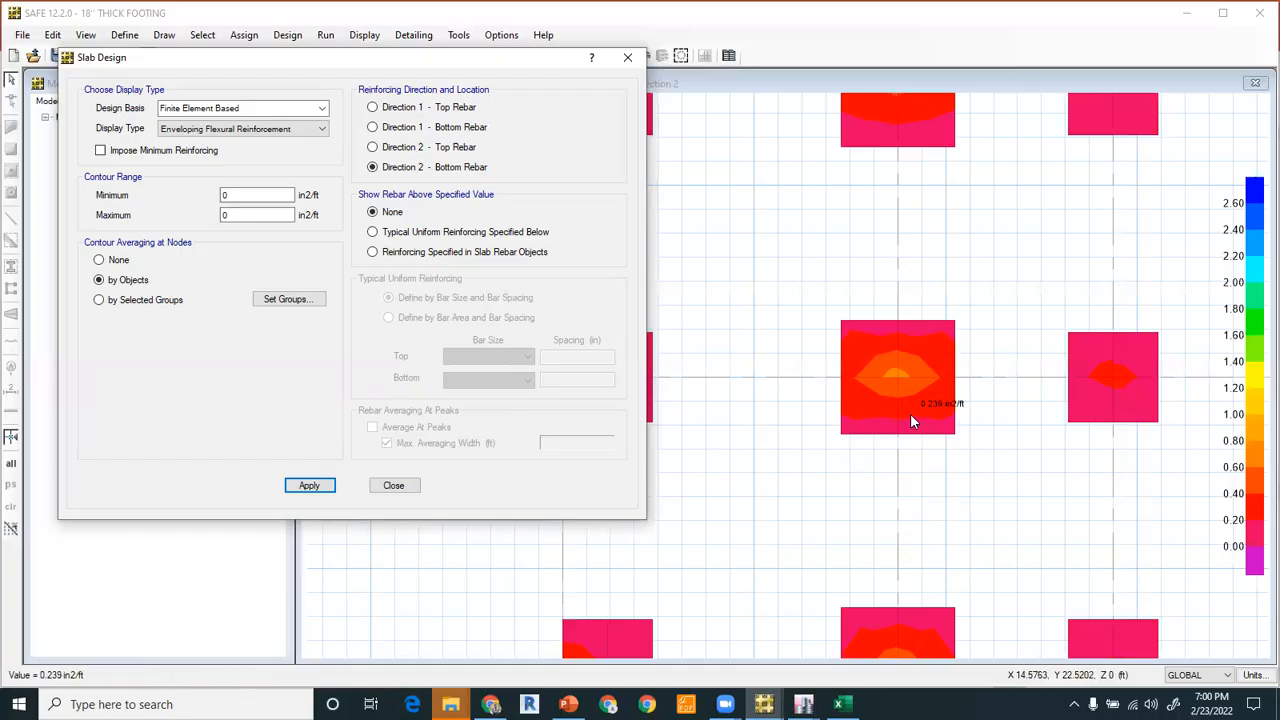
Switch to the Excel workbook and enter the required steel area 0.51 in cell O17.
left_click(842, 704)
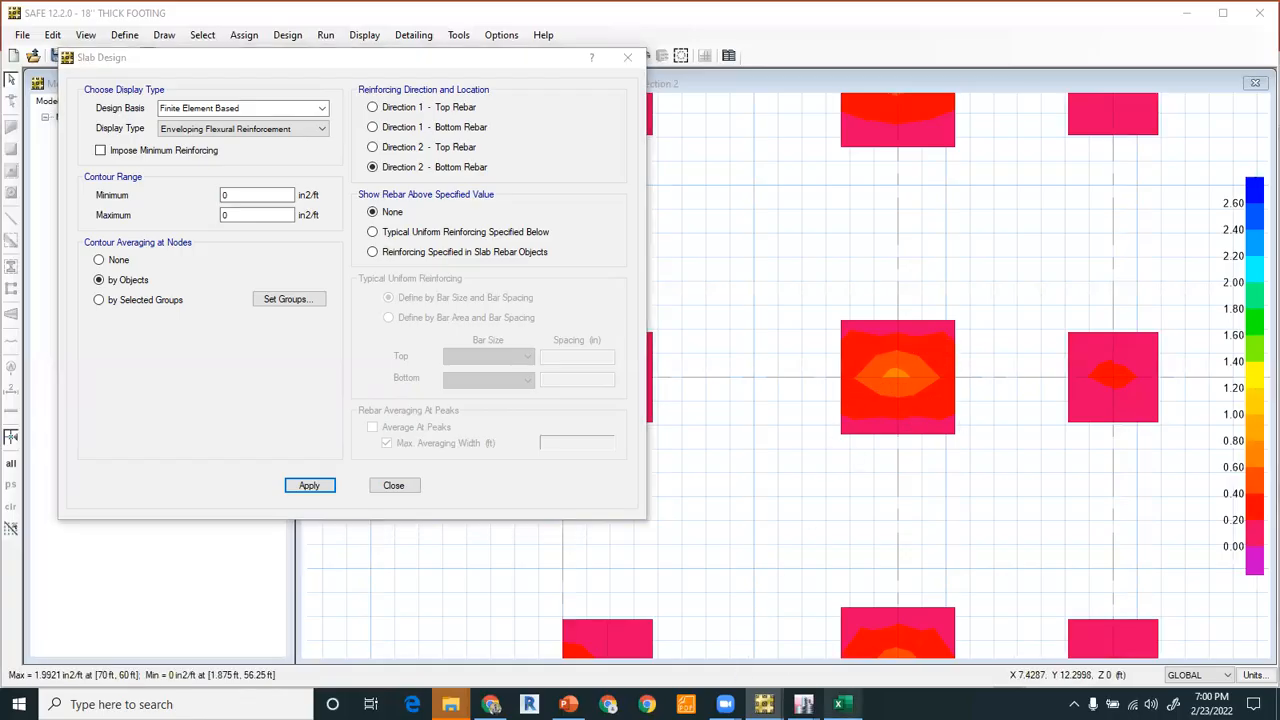
left_click(762, 445)
type("=")
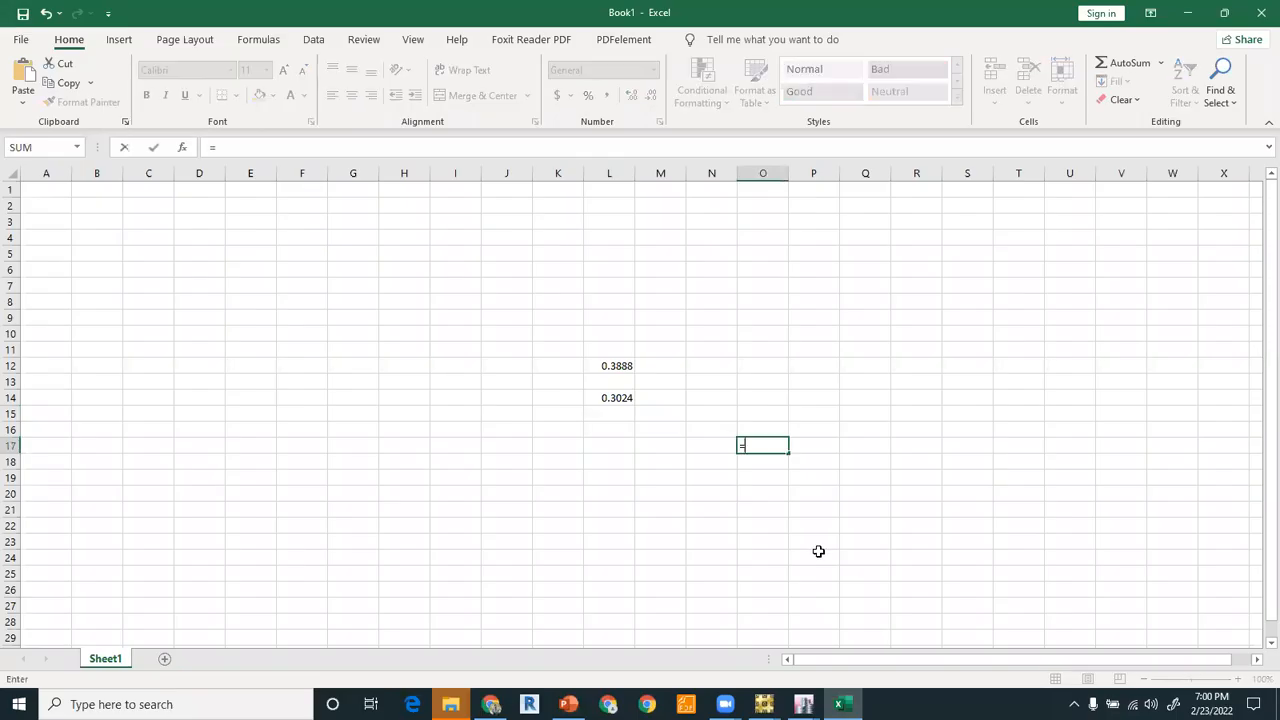
key("Escape")
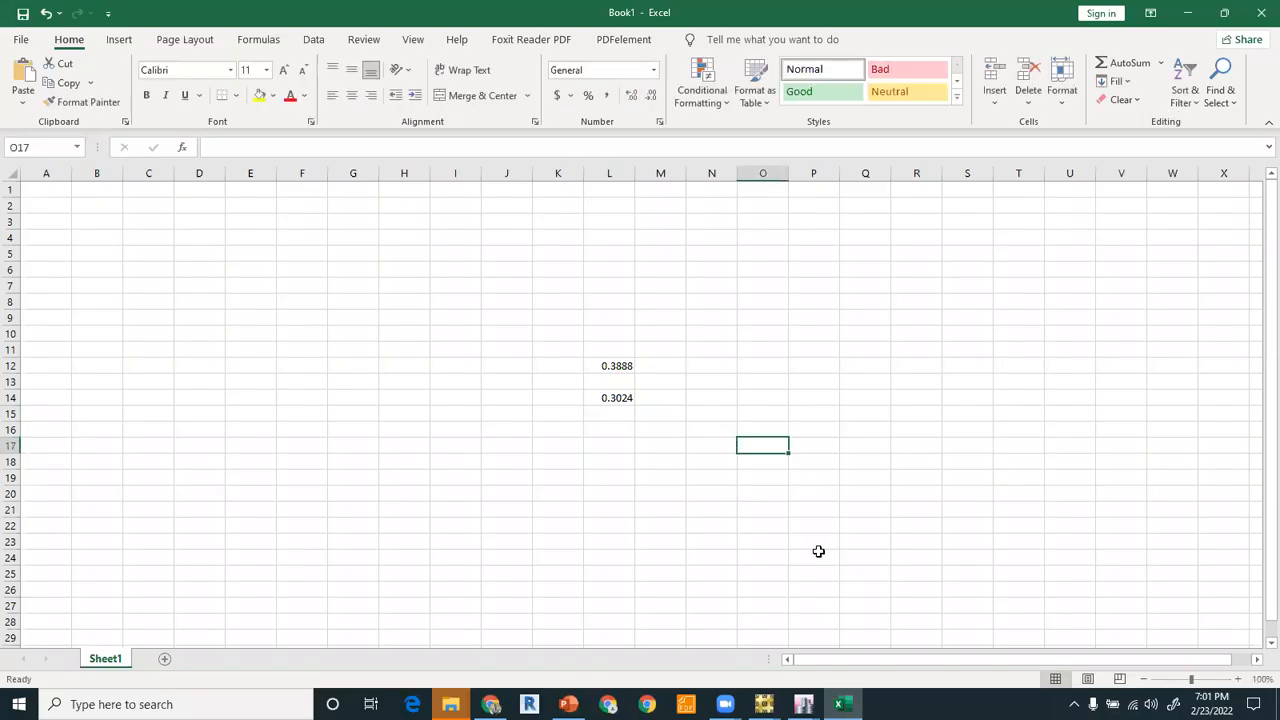
type("0.5")
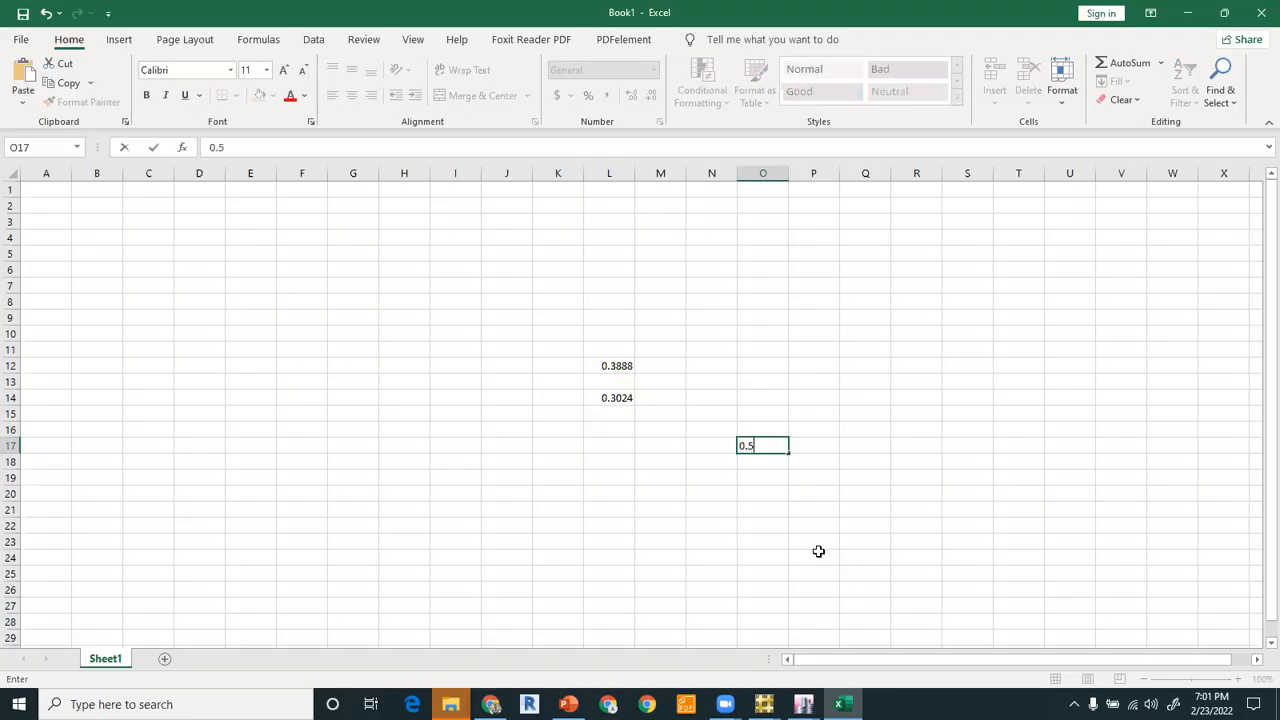
type("1")
key("Return")
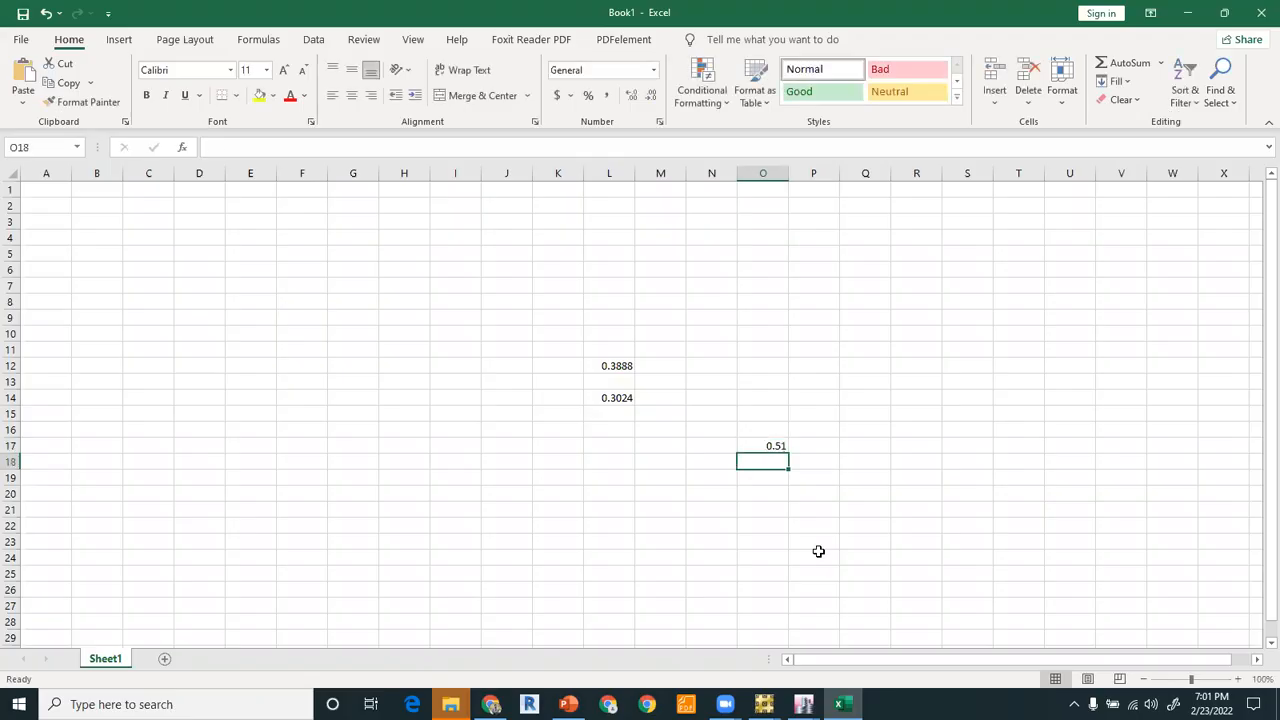
Calculate the bar spacing with =0.44/O17 in cell O18 and =O18*12 in cell O19.
type("=0.44/")
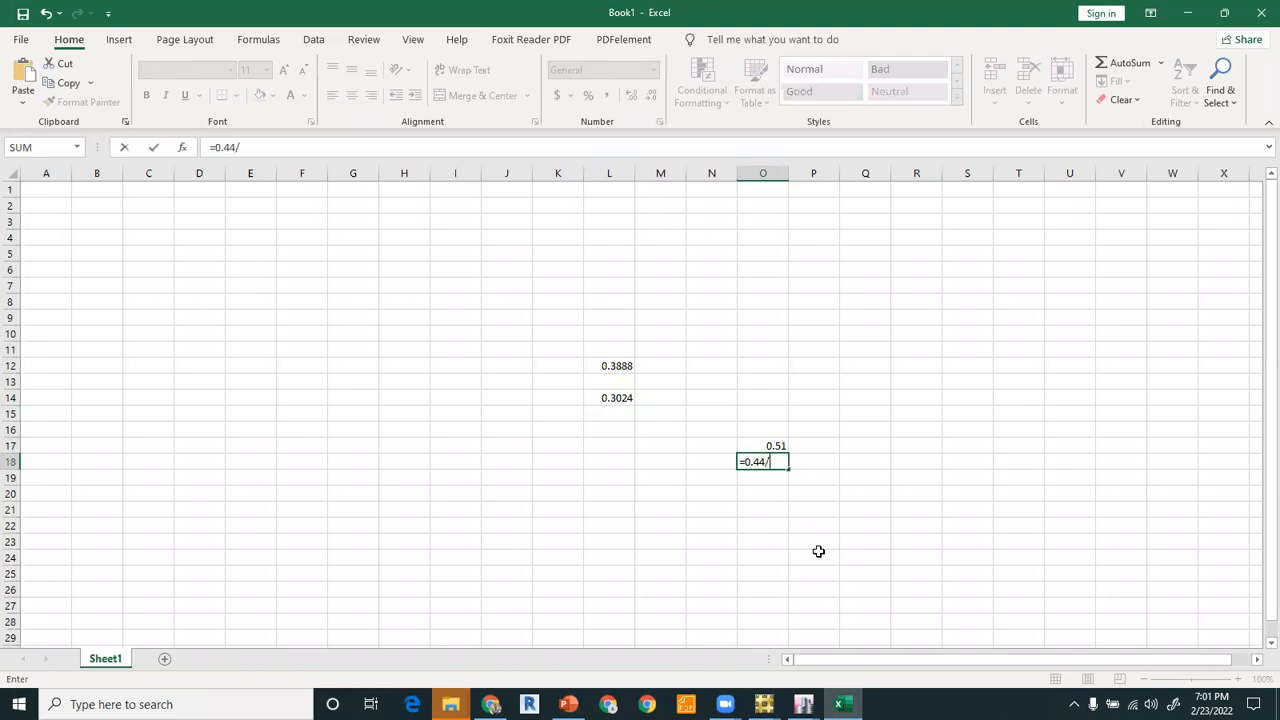
key("Up")
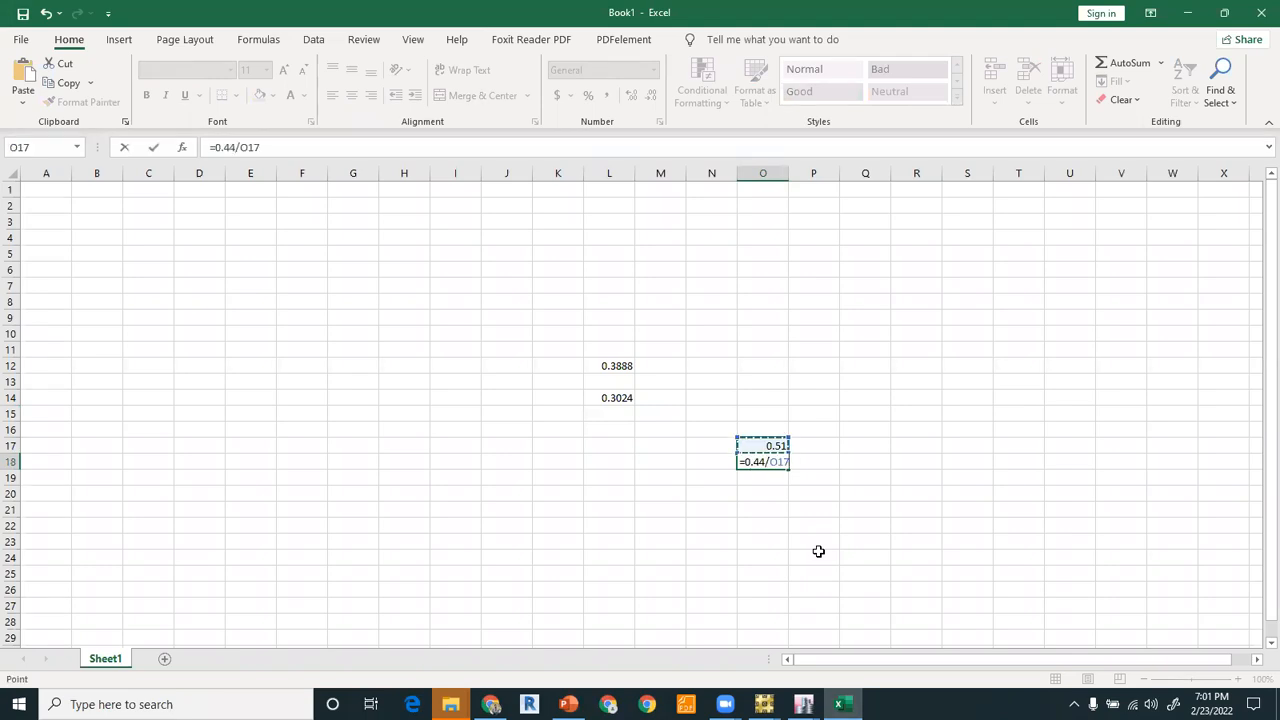
key("Return")
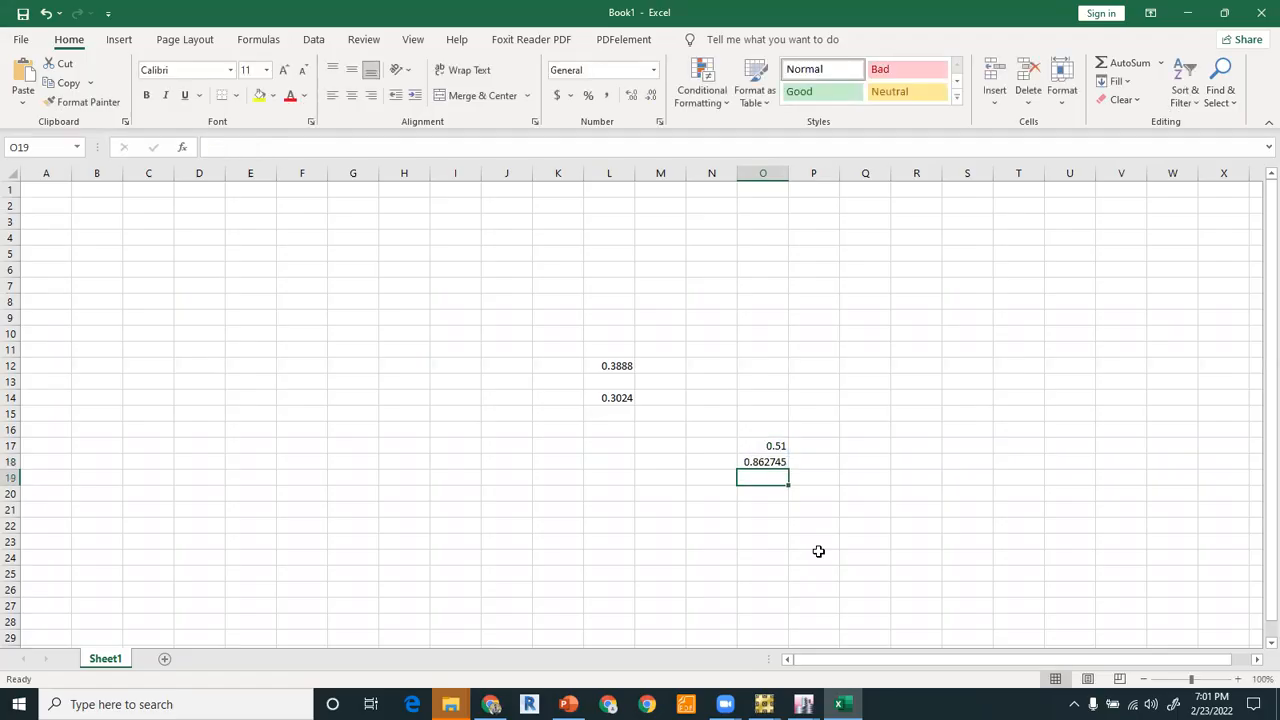
type("=")
key("Up")
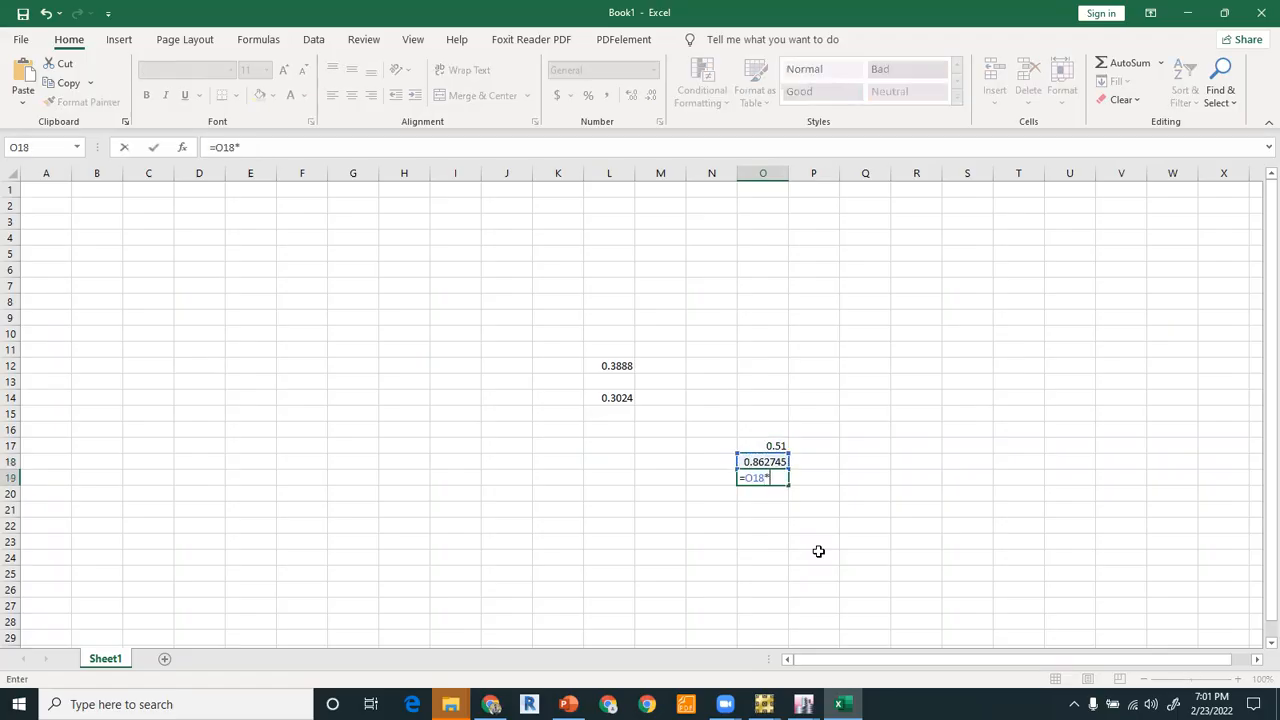
type("*12")
key("Return")
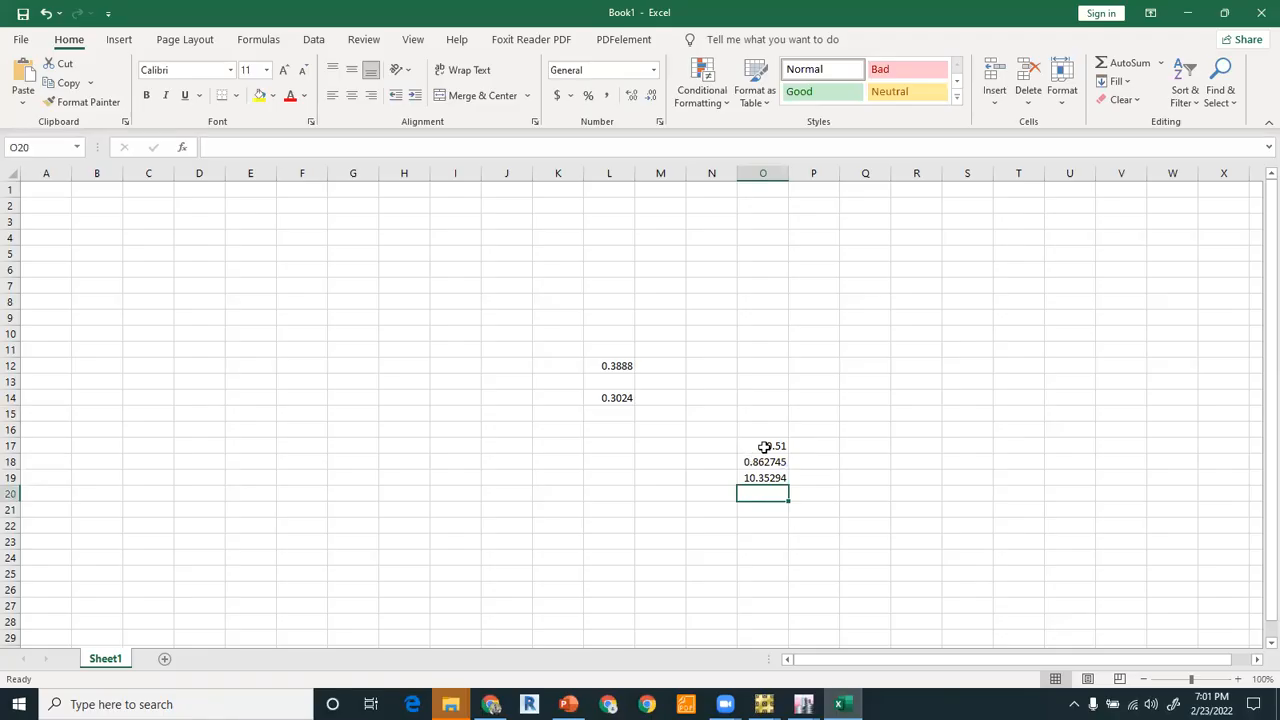
left_click(752, 478)
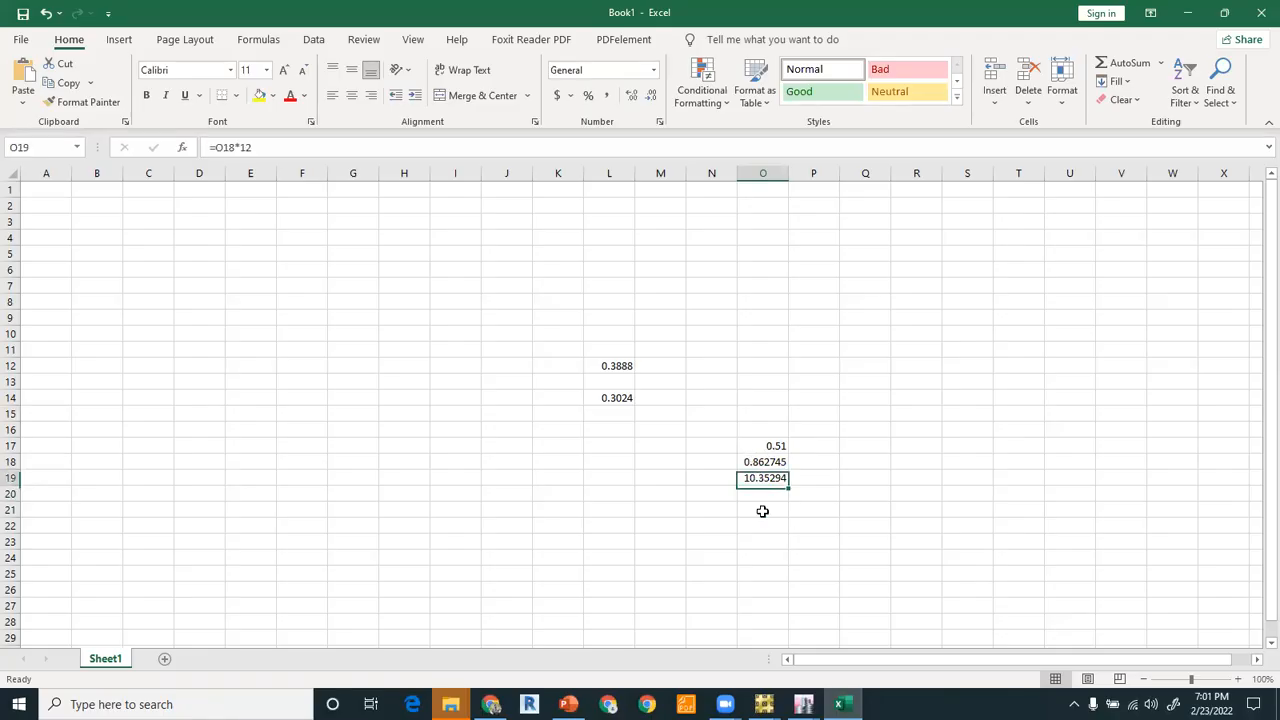
Return to the 18'' THICK FOOTING model in SAFE and read the required reinforcement at the small footing on grid D.
left_click(803, 704)
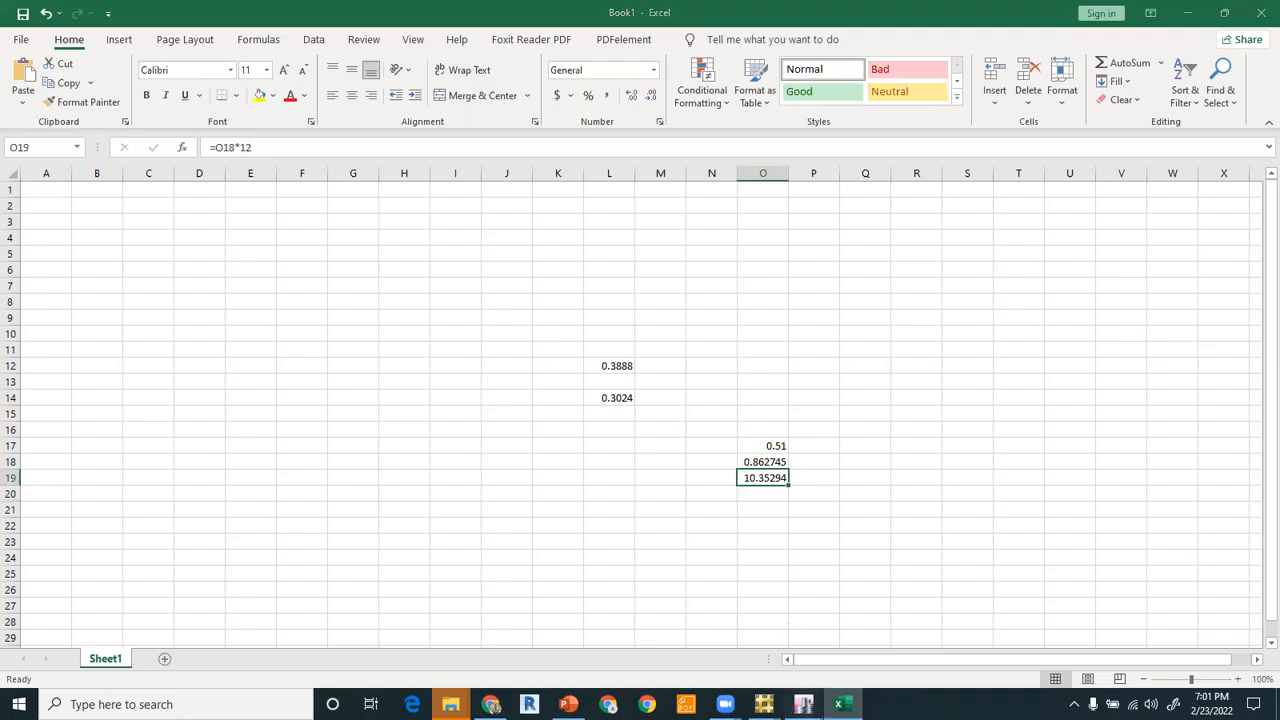
mouse_move(778, 690)
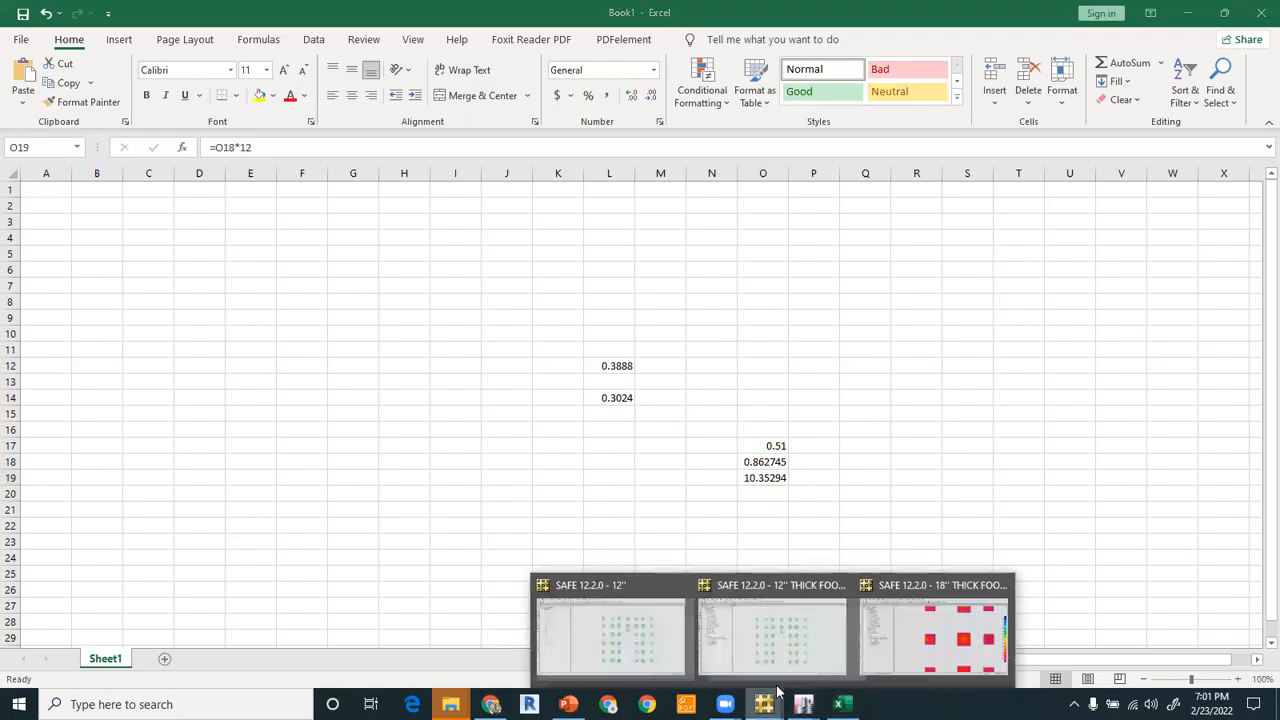
left_click(914, 643)
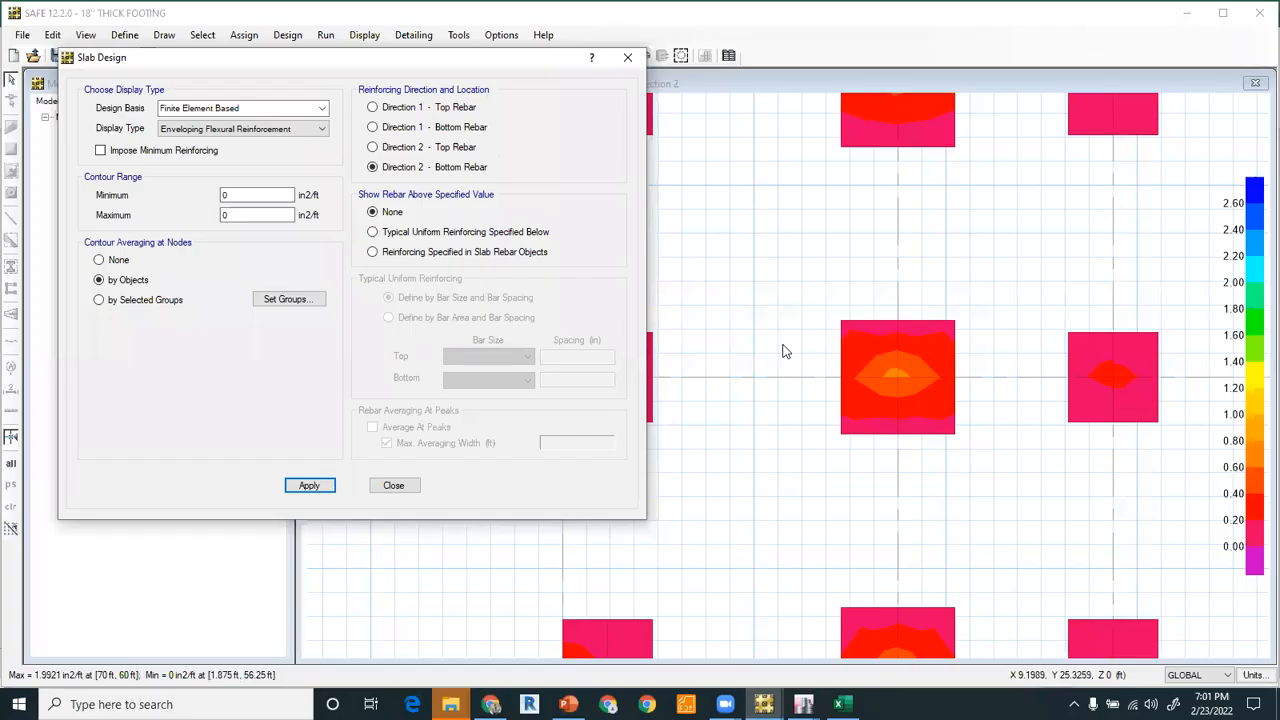
scroll(785, 351, "down", 3)
middle_click_drag(1074, 414, 835, 534)
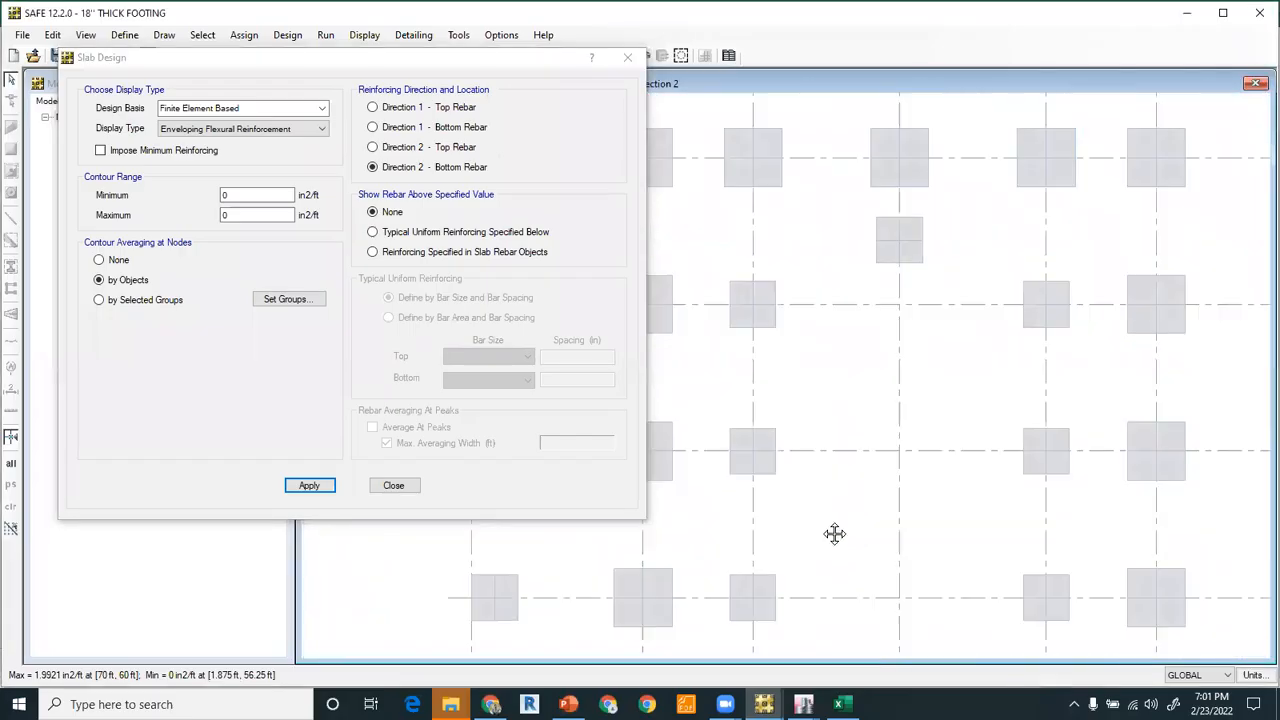
mouse_move(821, 289)
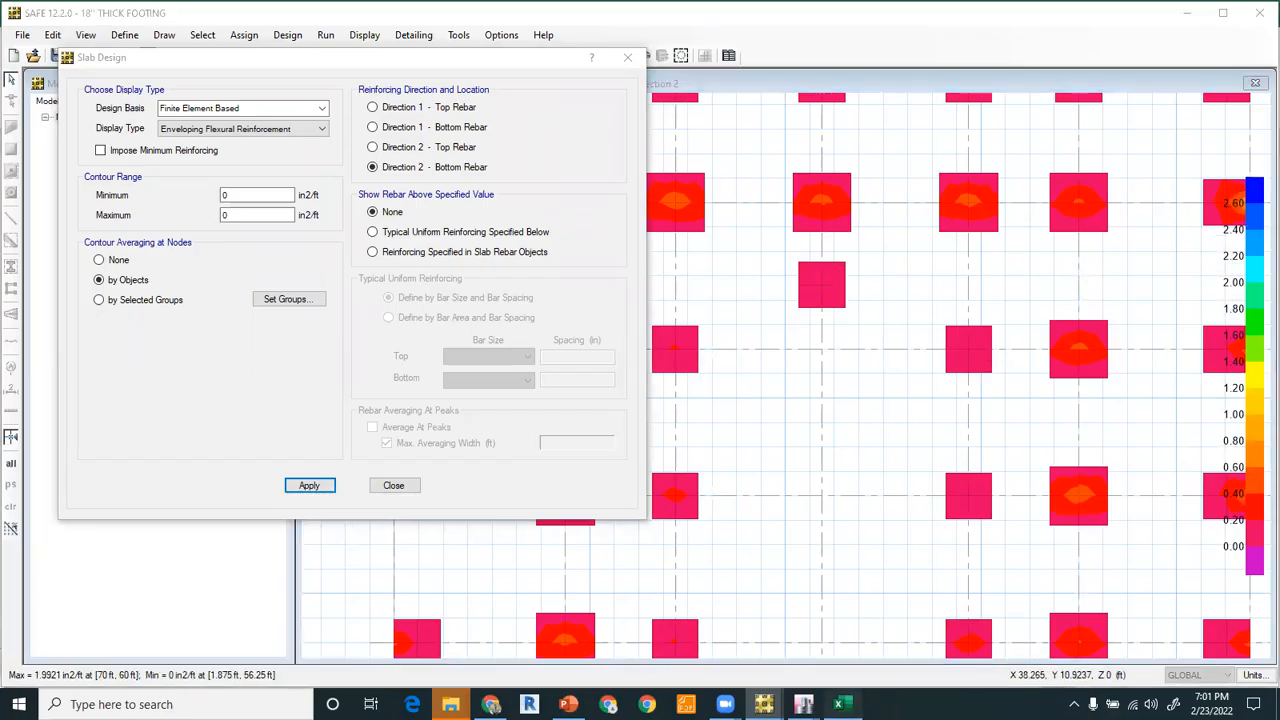
Switch to the Excel workbook and enter the required steel area 0.14 in cell Q19.
left_click(838, 704)
left_click(877, 474)
type("0.14")
key("Return")
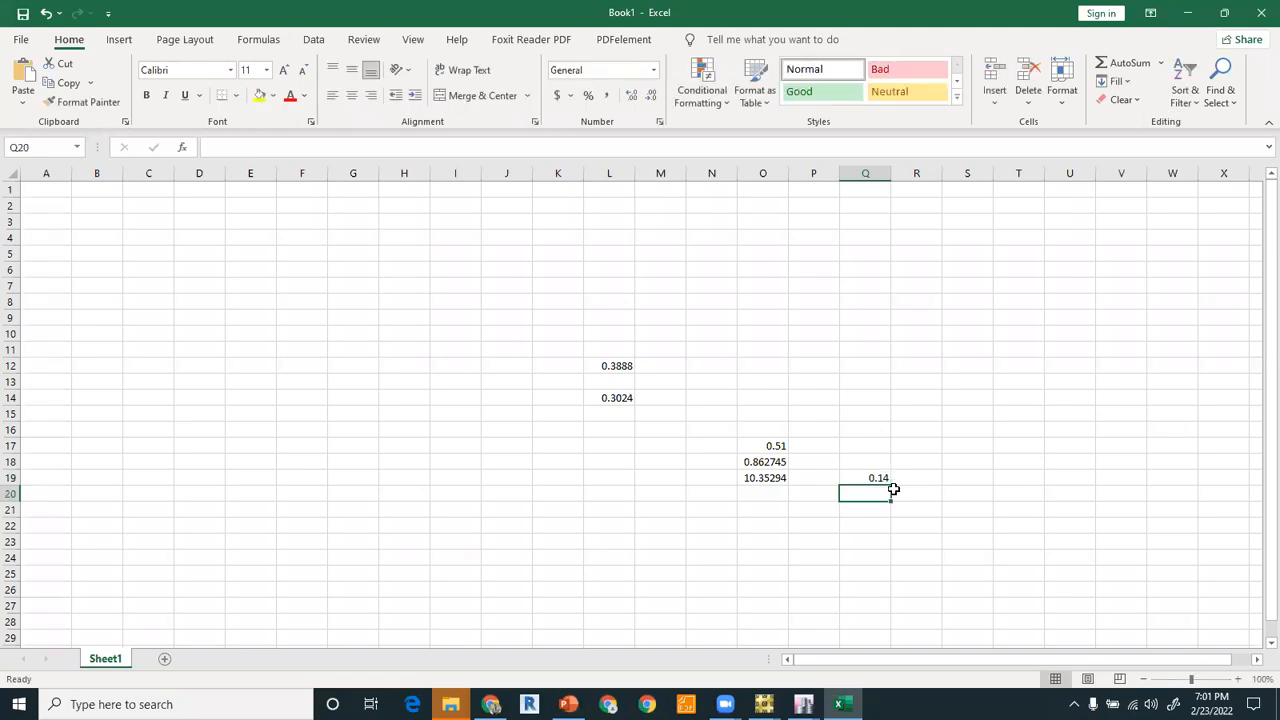
Calculate the bar spacing with =0.2/Q19 in cell Q20 and =Q20*12 in cell Q21.
type("=0.2/")
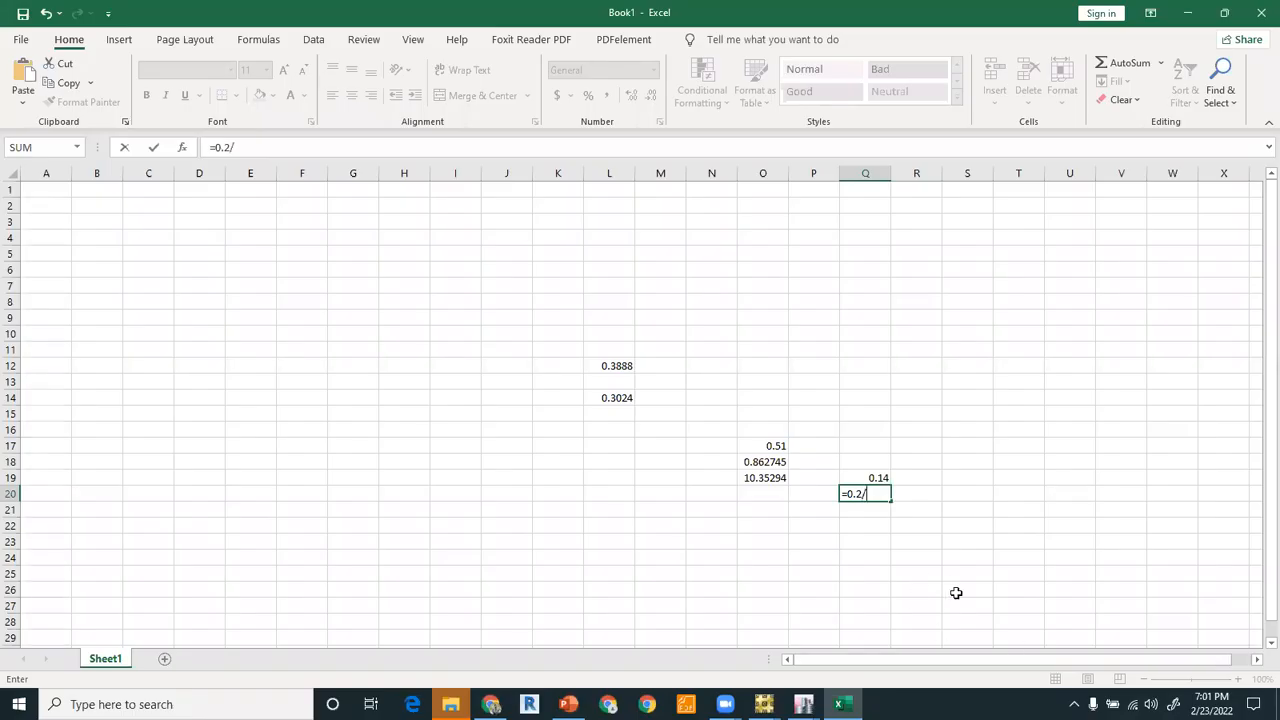
key("Up")
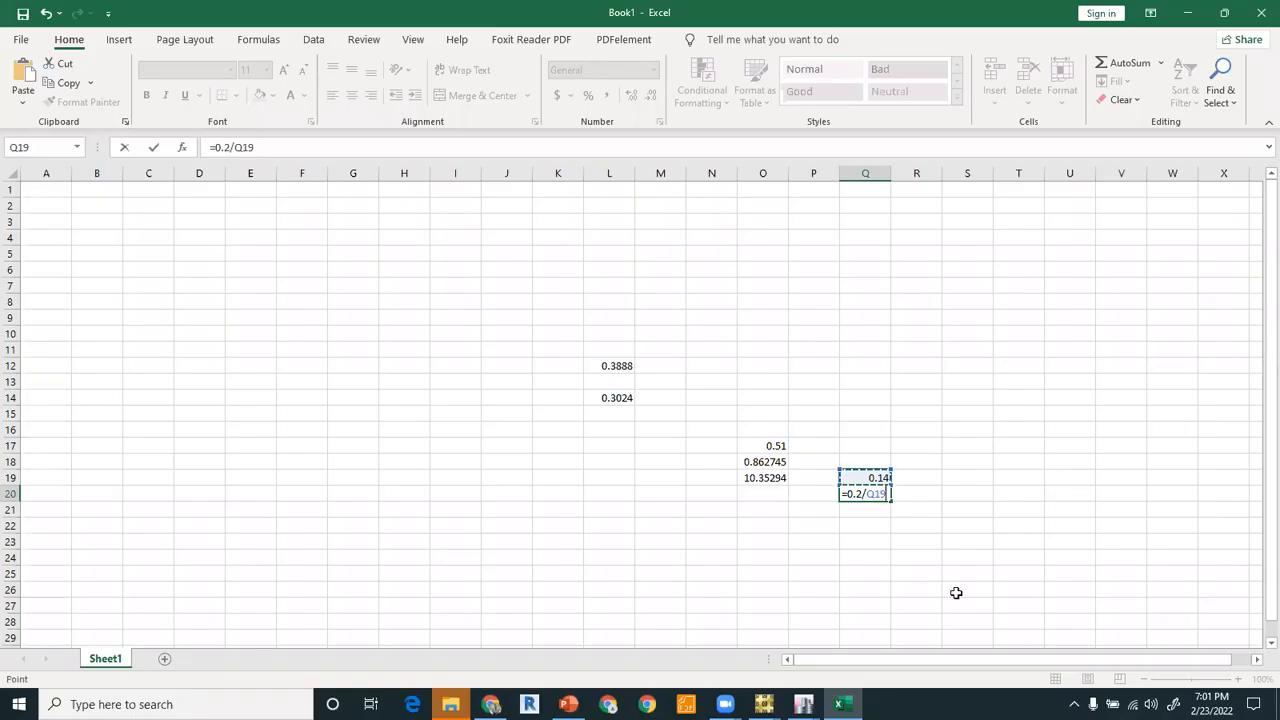
key("Return")
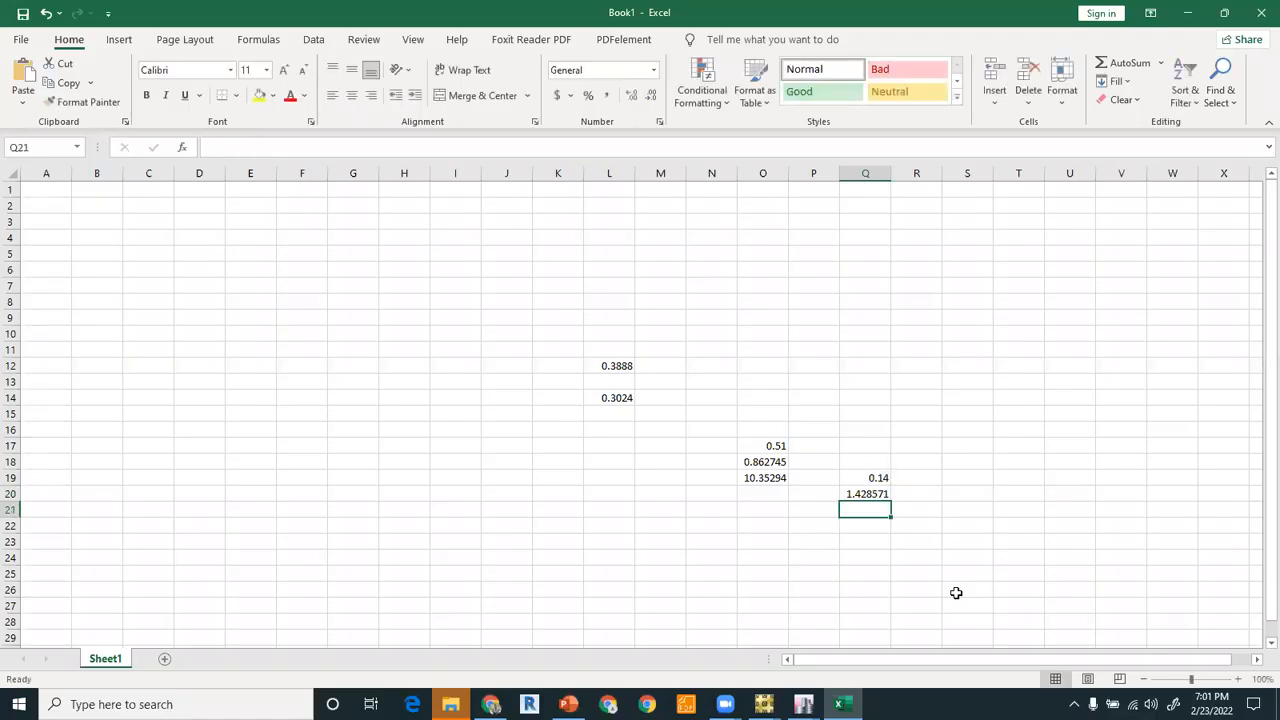
type("=")
key("Up")
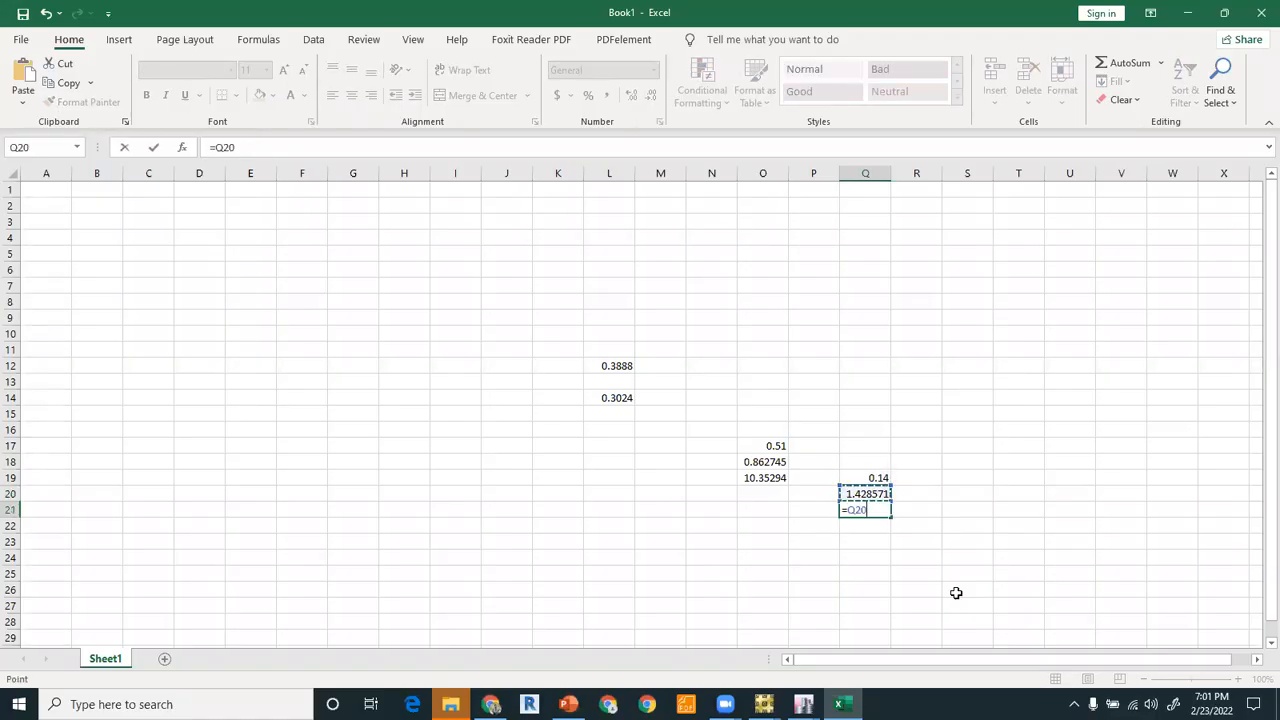
type("*")
key("Return")
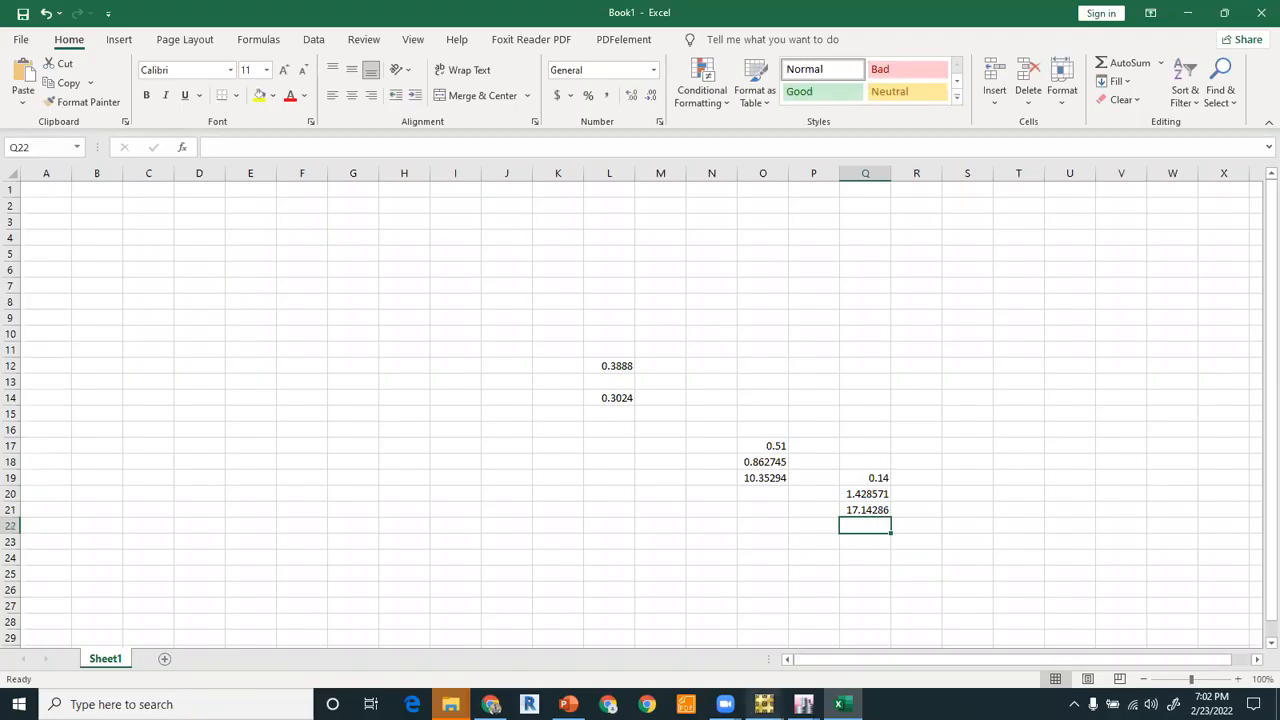
Return to the 18'' THICK FOOTING model in SAFE, impose minimum reinforcing and read the requirement at the small footing between grids 4 and 5 on grid D.
left_click(803, 704)
mouse_move(764, 704)
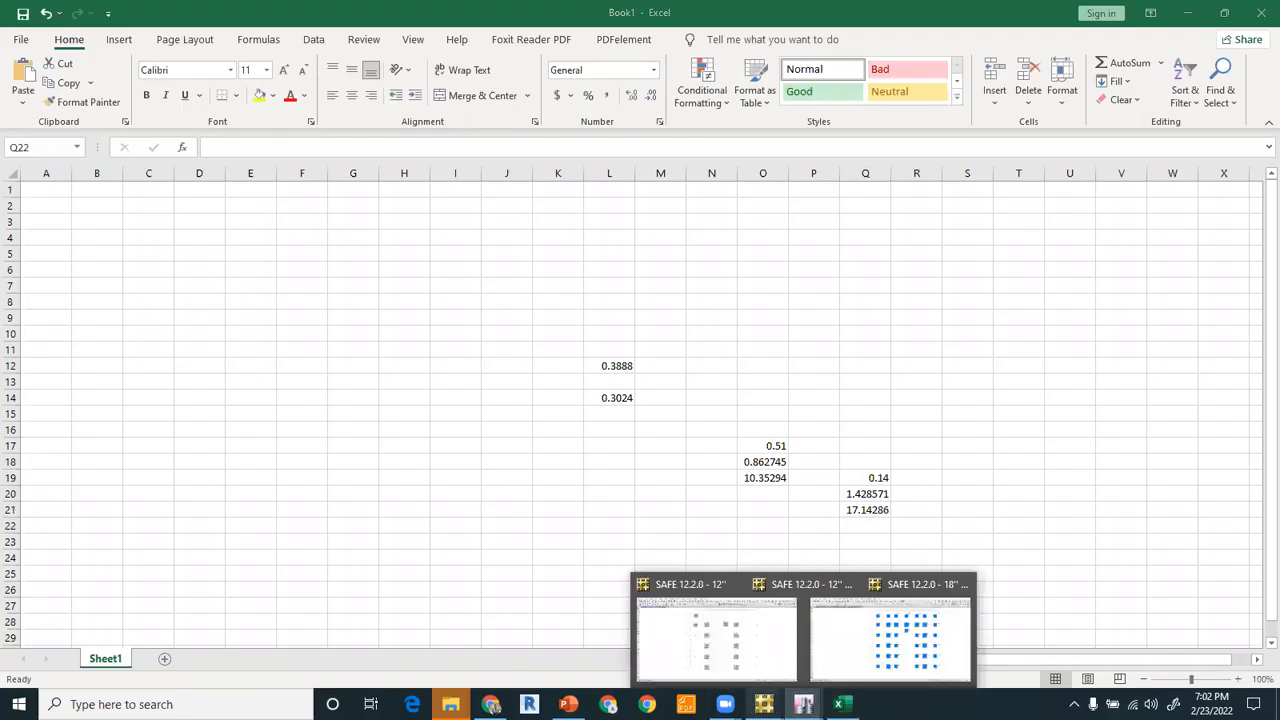
left_click(835, 585)
scroll(824, 440, "down", 2)
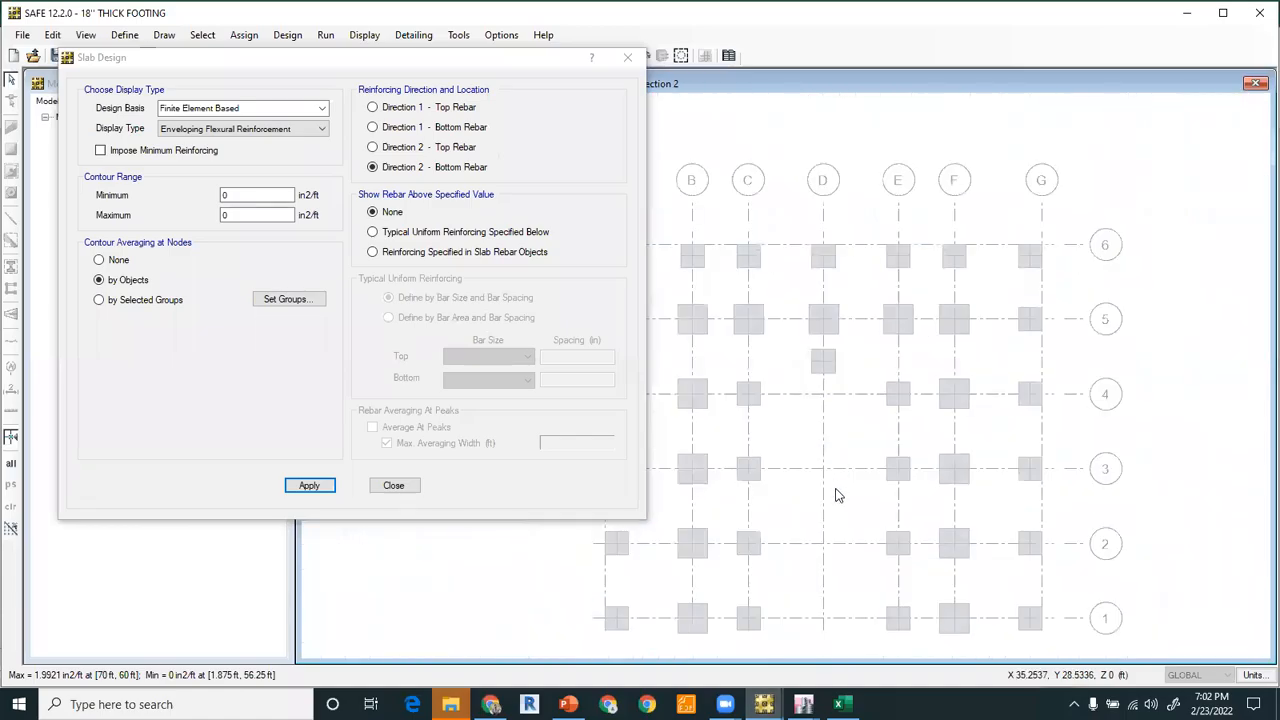
middle_click_drag(885, 463, 928, 451)
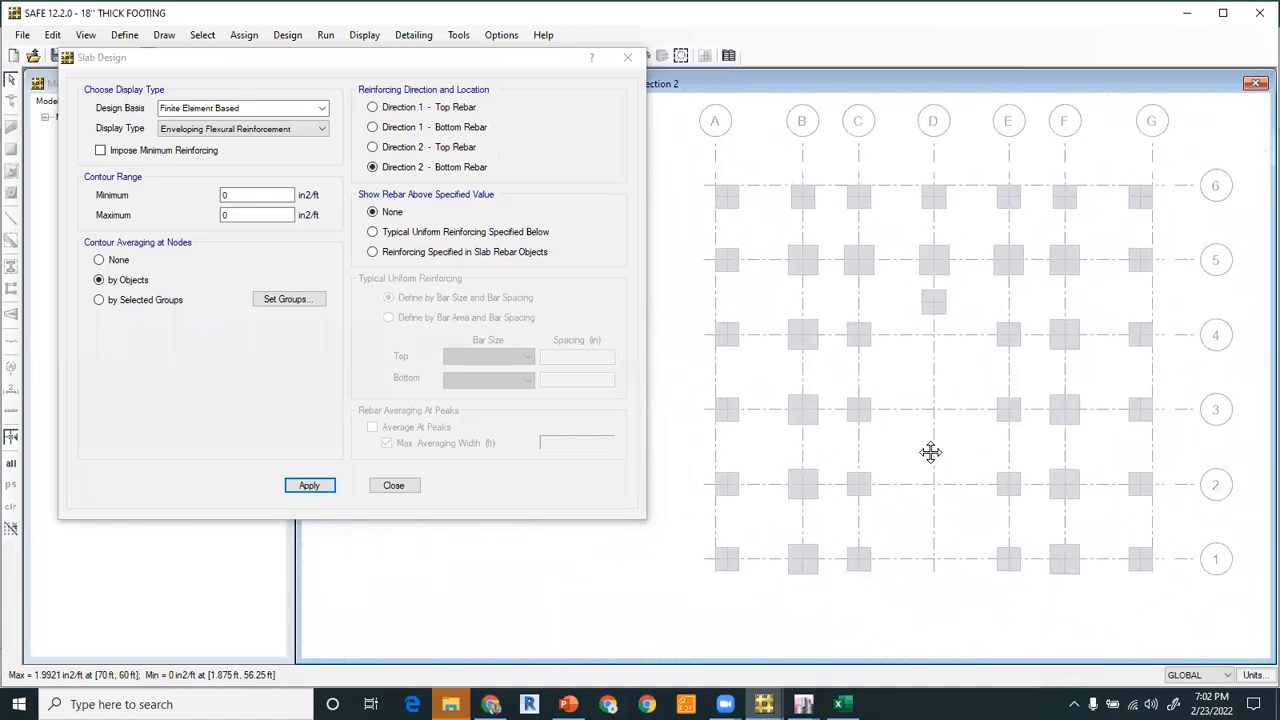
left_click(132, 151)
left_click(310, 486)
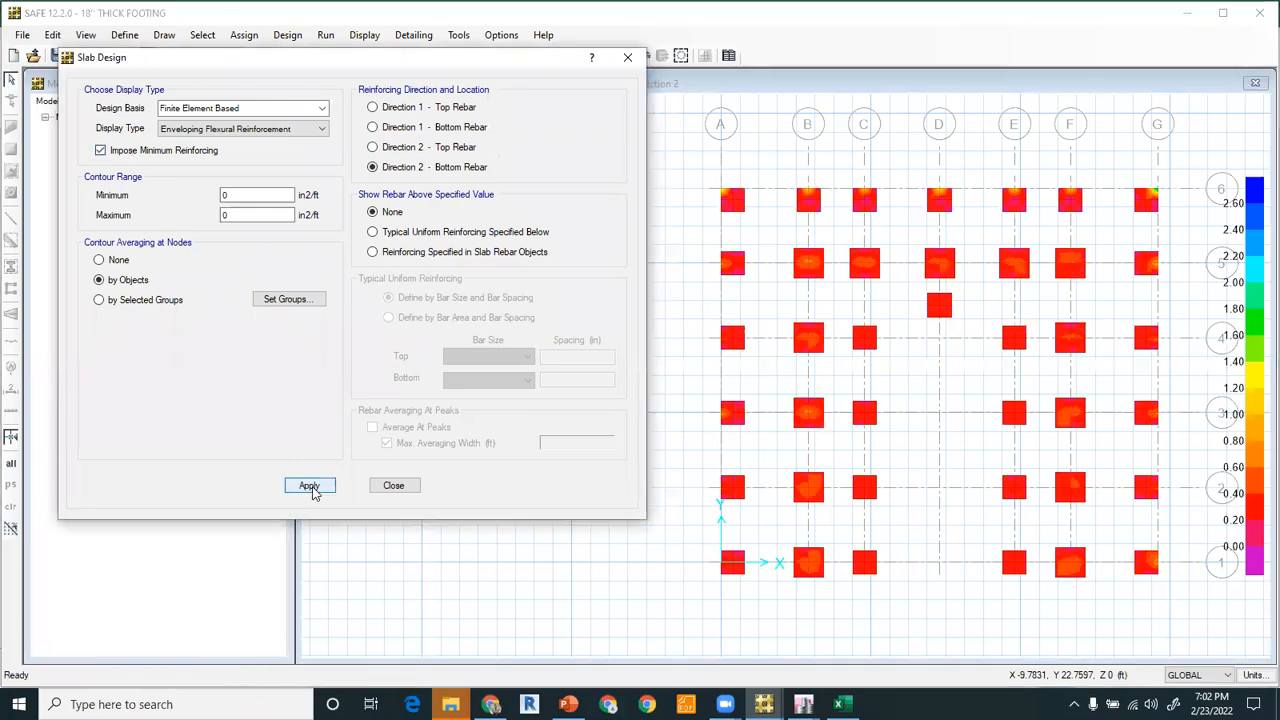
mouse_move(939, 306)
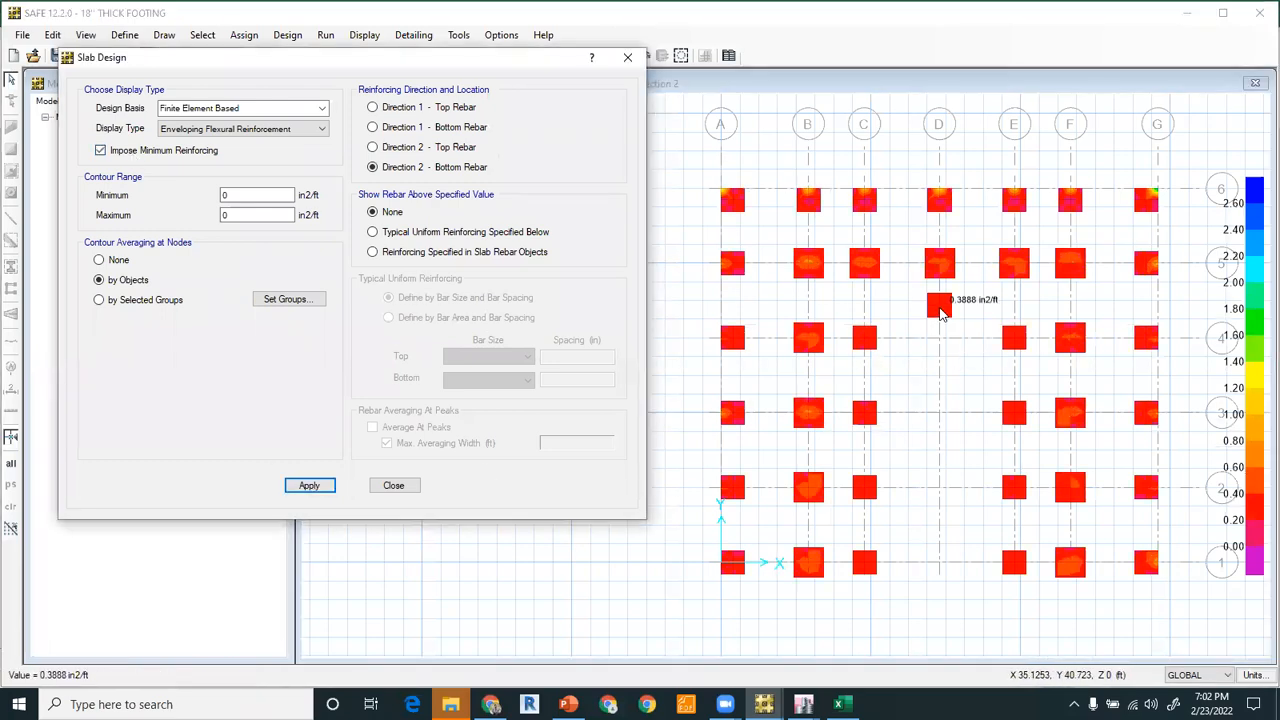
scroll(940, 308, "up", 1)
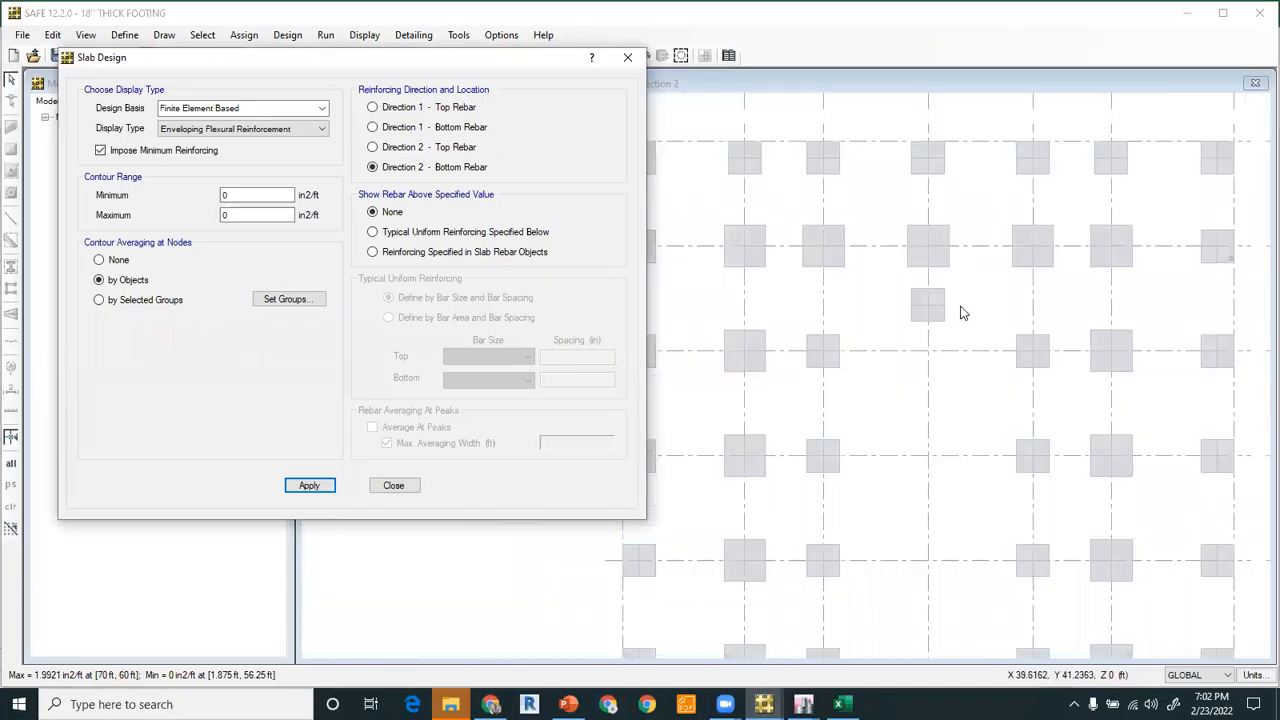
scroll(957, 310, "up", 1)
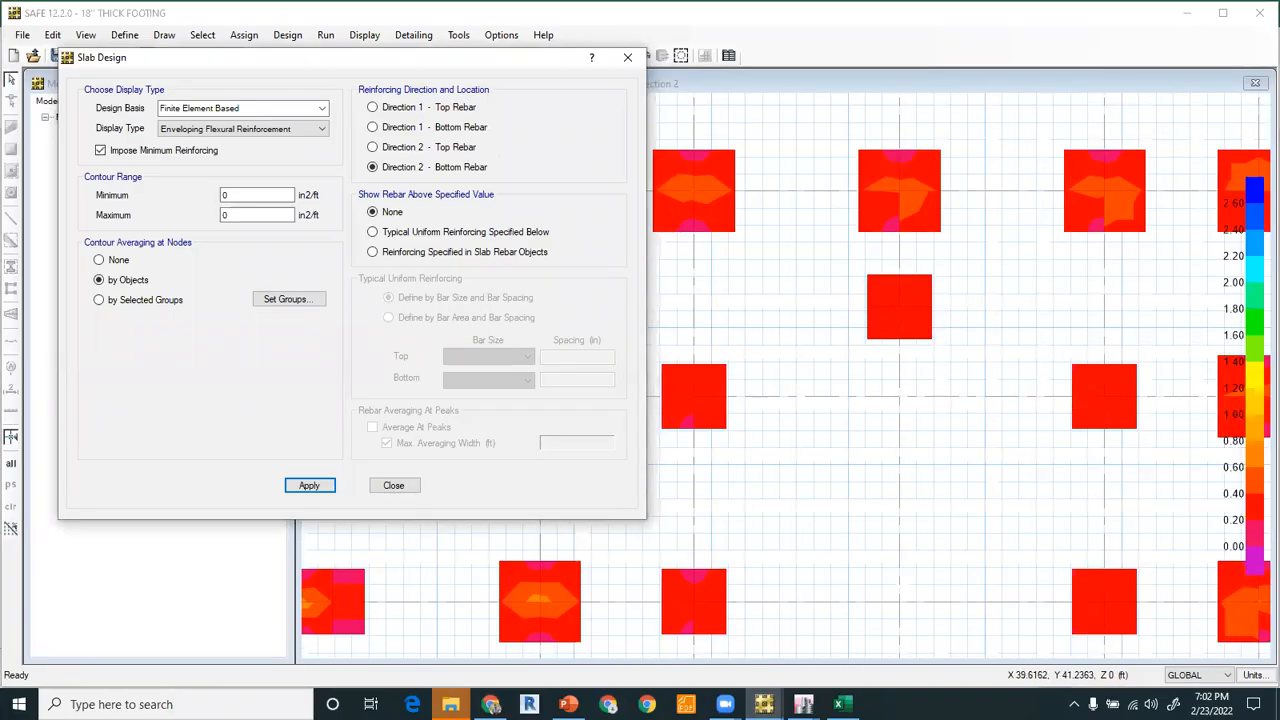
Switch to the PowerPoint slide on minimum reinforcement and highlight the governing value per foot.
key("alt+Tab")
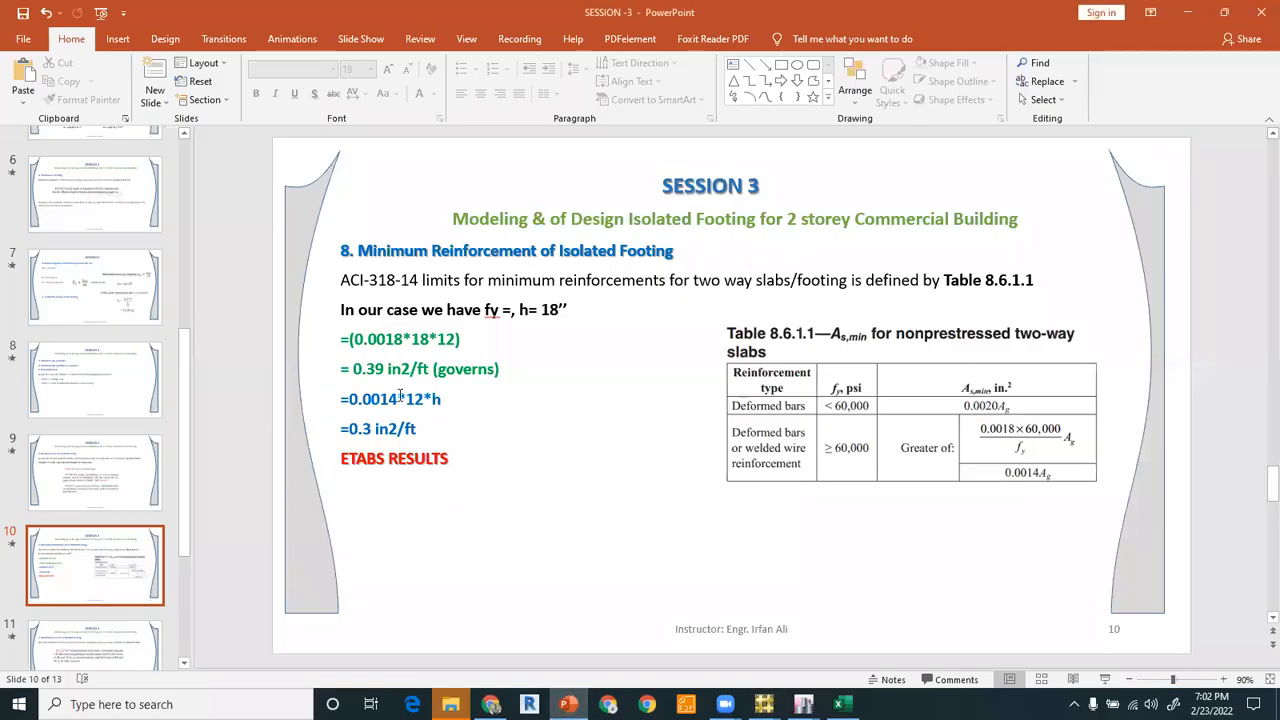
left_click_drag(353, 371, 499, 371)
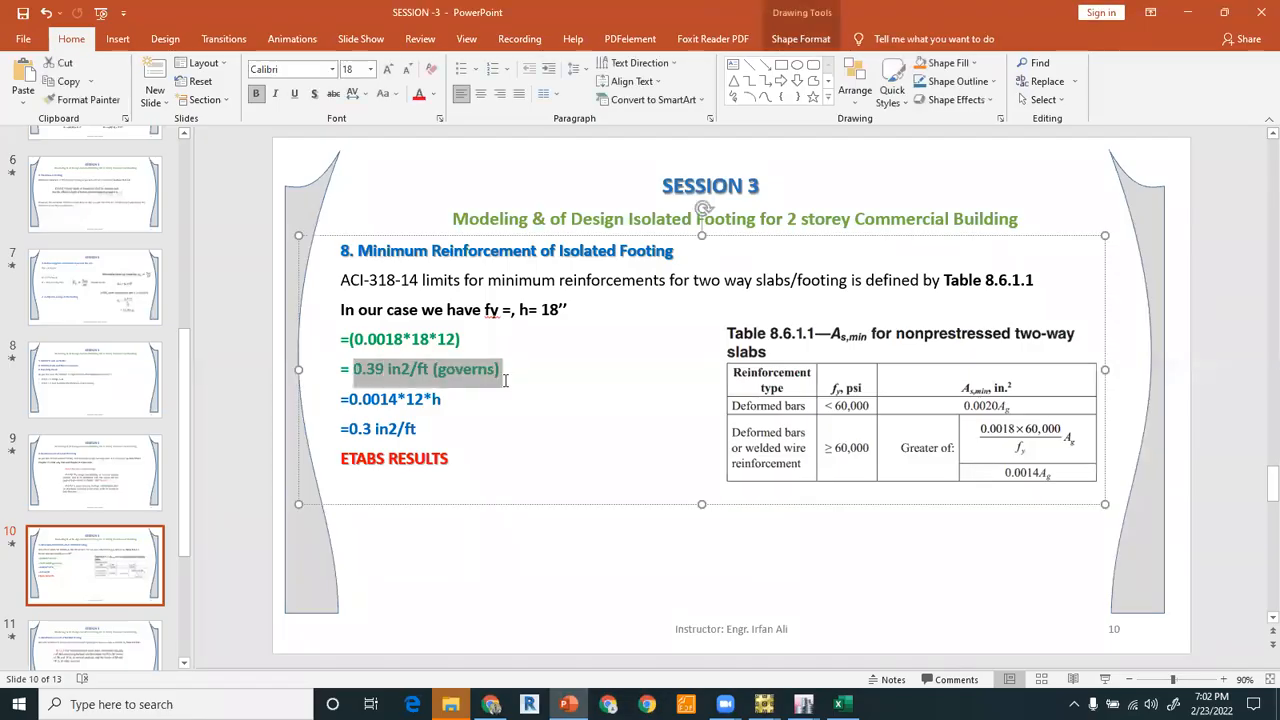
left_click(415, 399)
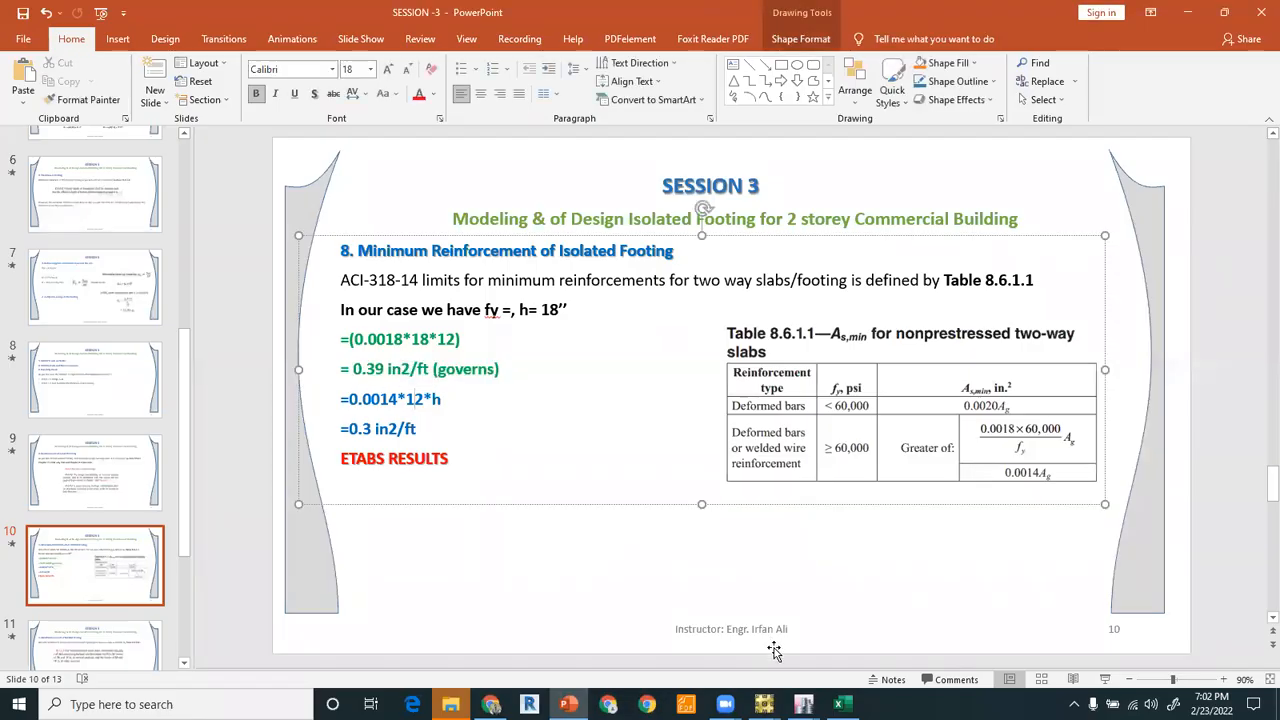
Return to SAFE, remove the imposed minimum reinforcing and read the calculated requirement at the small footing on grid D.
mouse_move(770, 704)
left_click(939, 630)
left_click(100, 150)
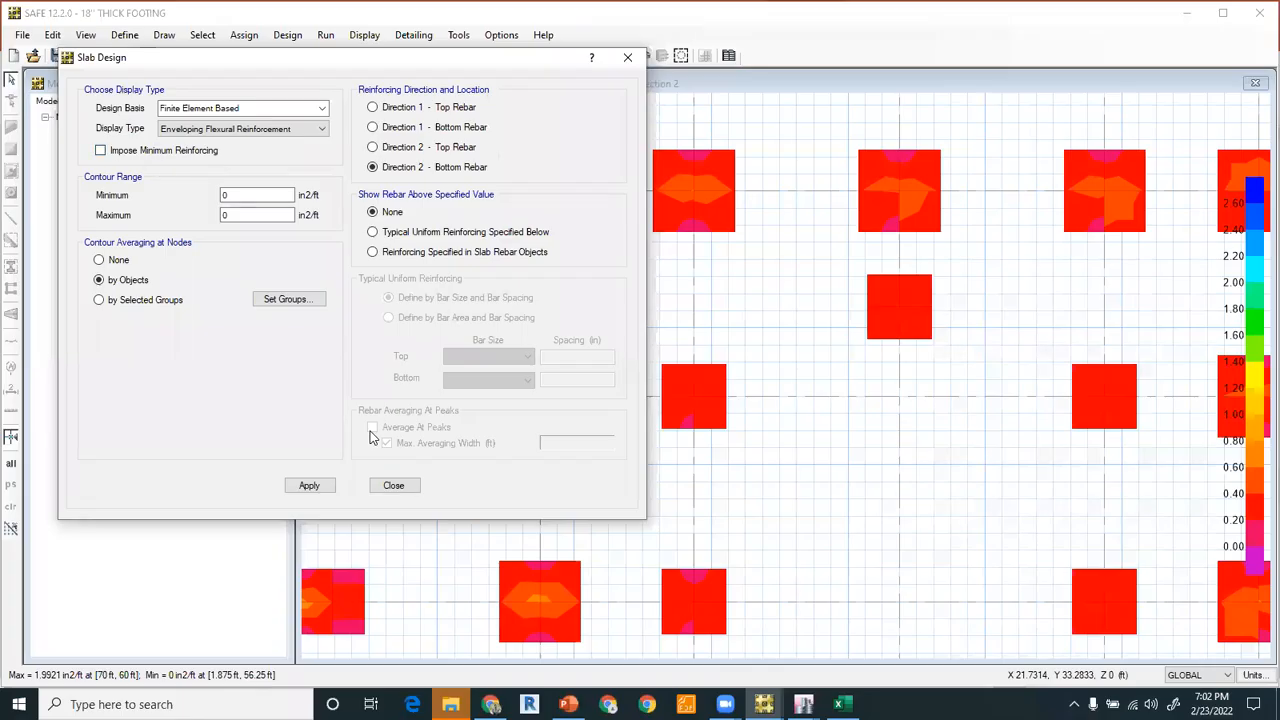
left_click(328, 490)
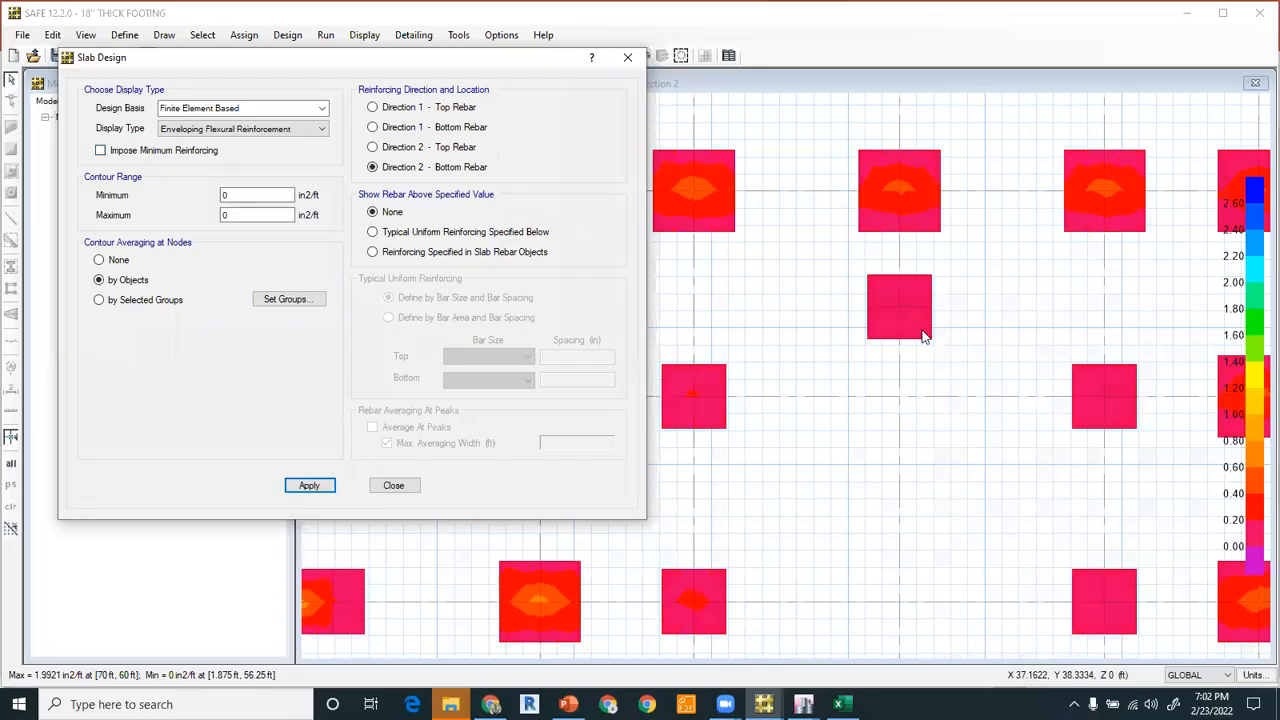
mouse_move(901, 316)
Check the governing minimum again on the PowerPoint slide, and impose minimum reinforcing again in the 18'' THICK FOOTING model in SAFE.
left_click(568, 704)
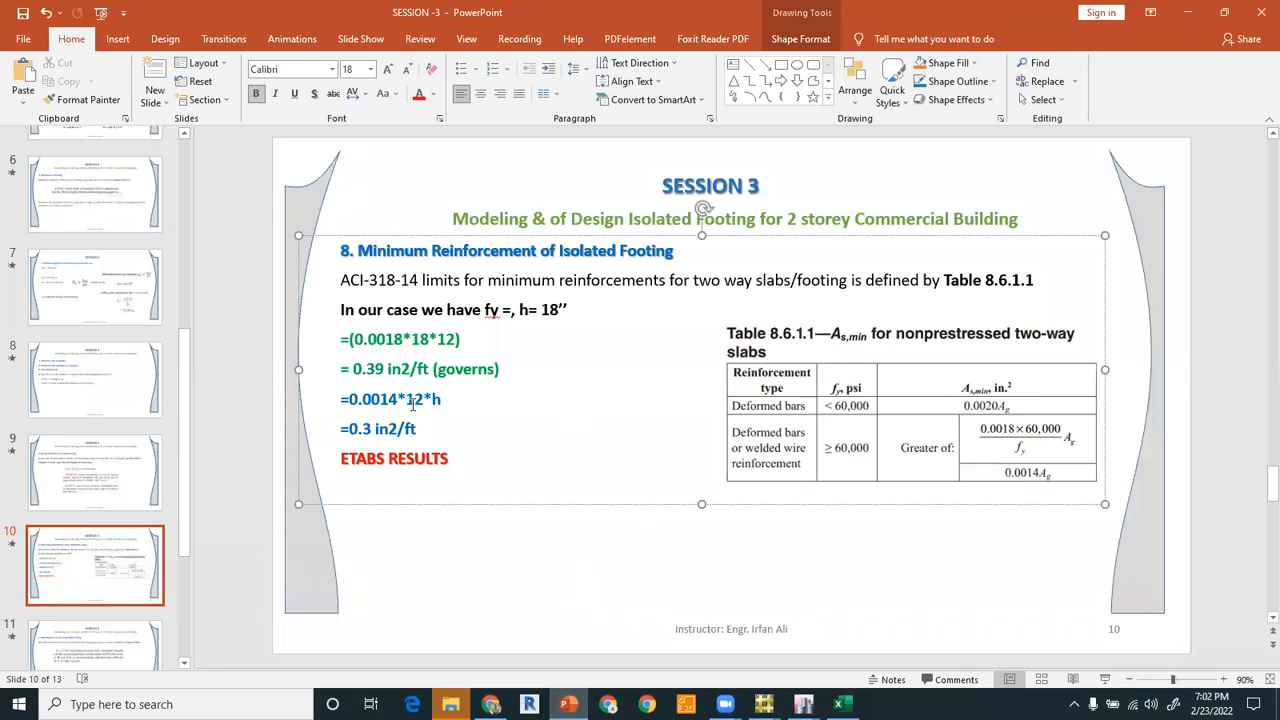
left_click_drag(353, 369, 388, 369)
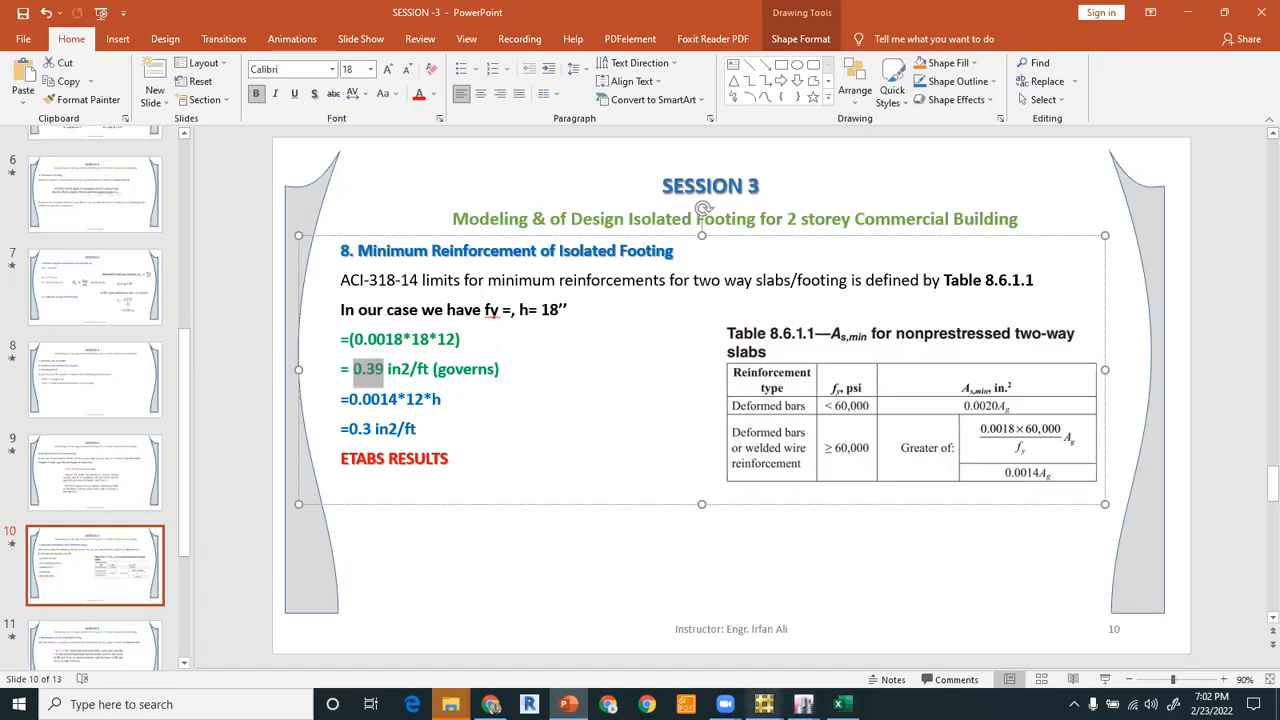
left_click(764, 704)
left_click(886, 636)
left_click(114, 152)
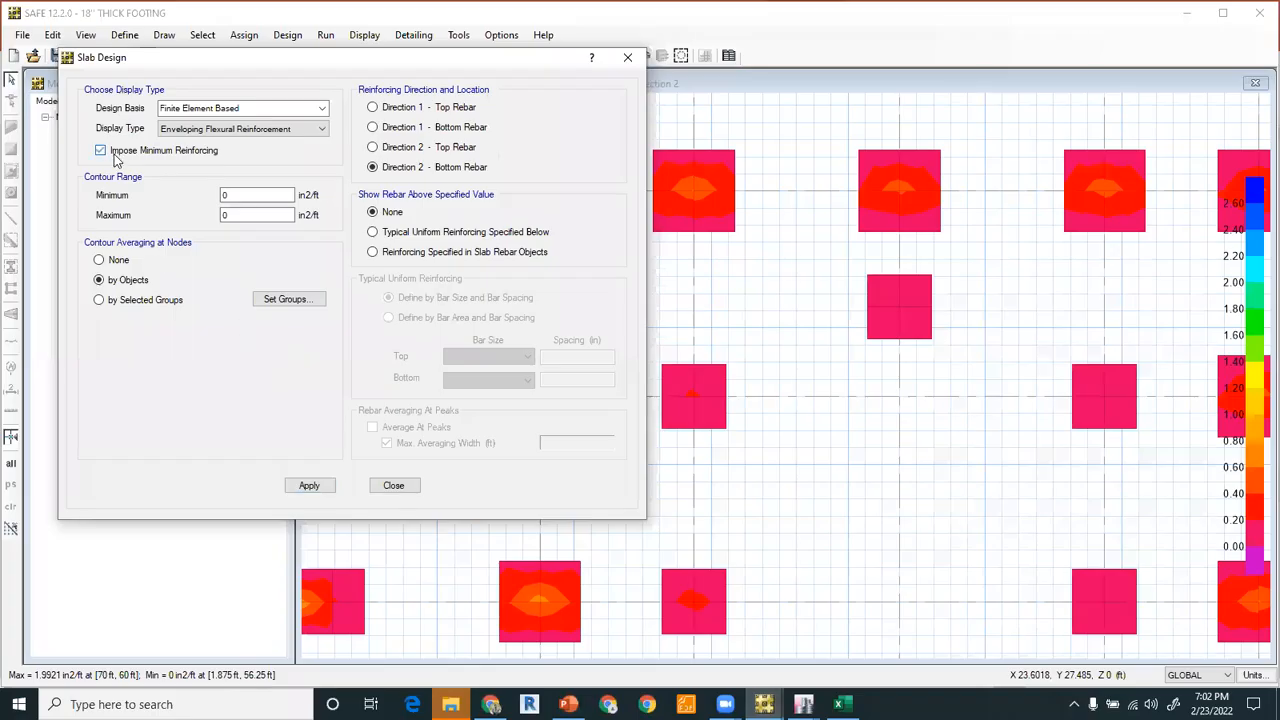
left_click(309, 486)
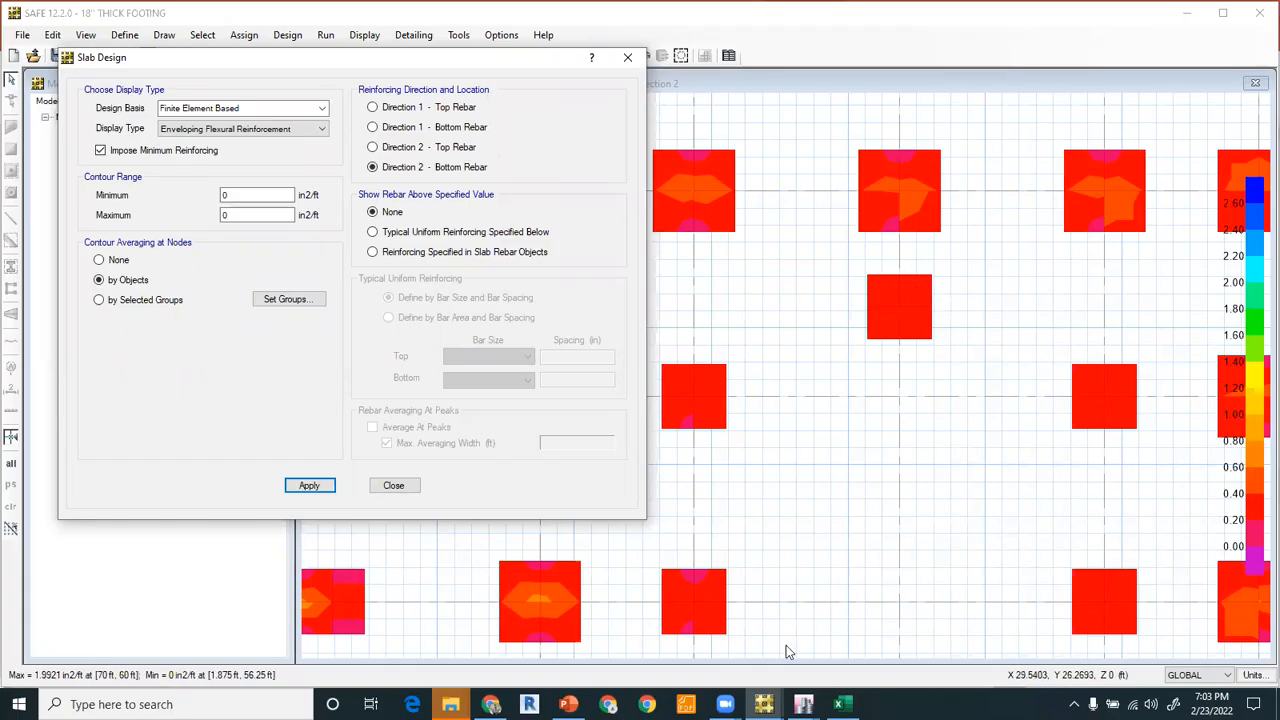
Check the minimum steel formula in cell L12 of the Excel workbook and return to the 18'' THICK FOOTING model.
left_click(843, 704)
left_click(628, 366)
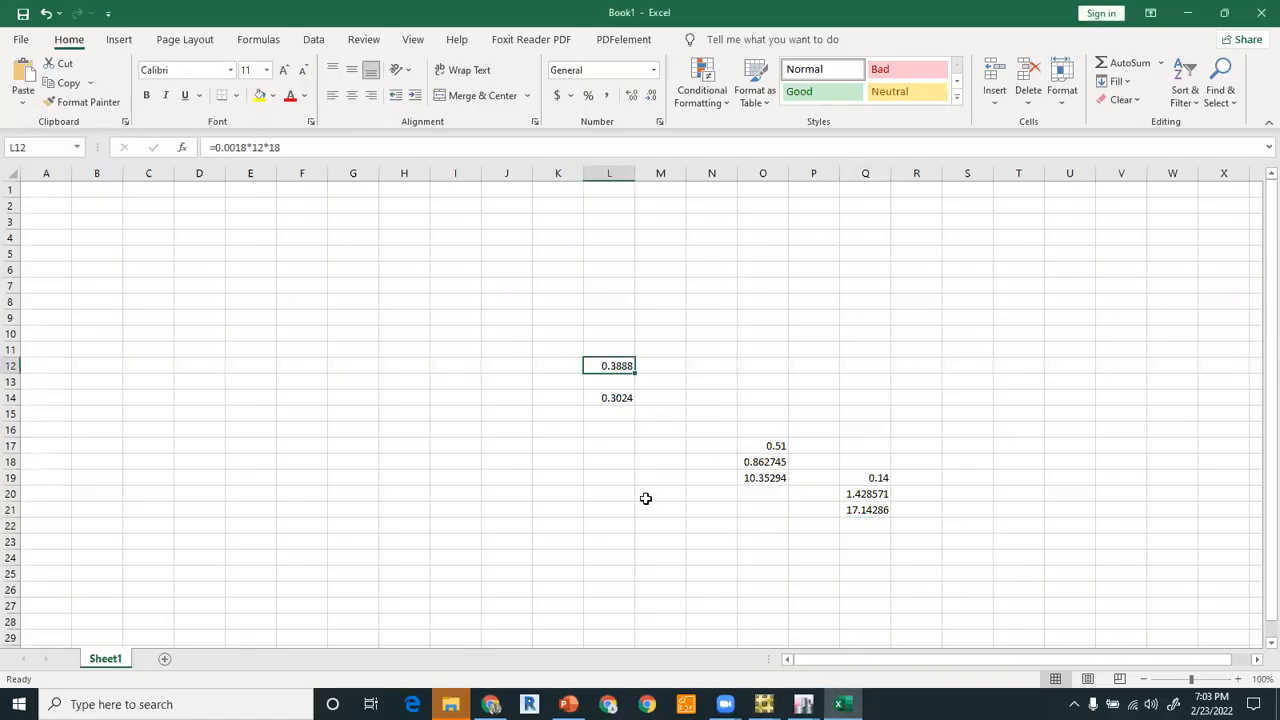
mouse_move(764, 704)
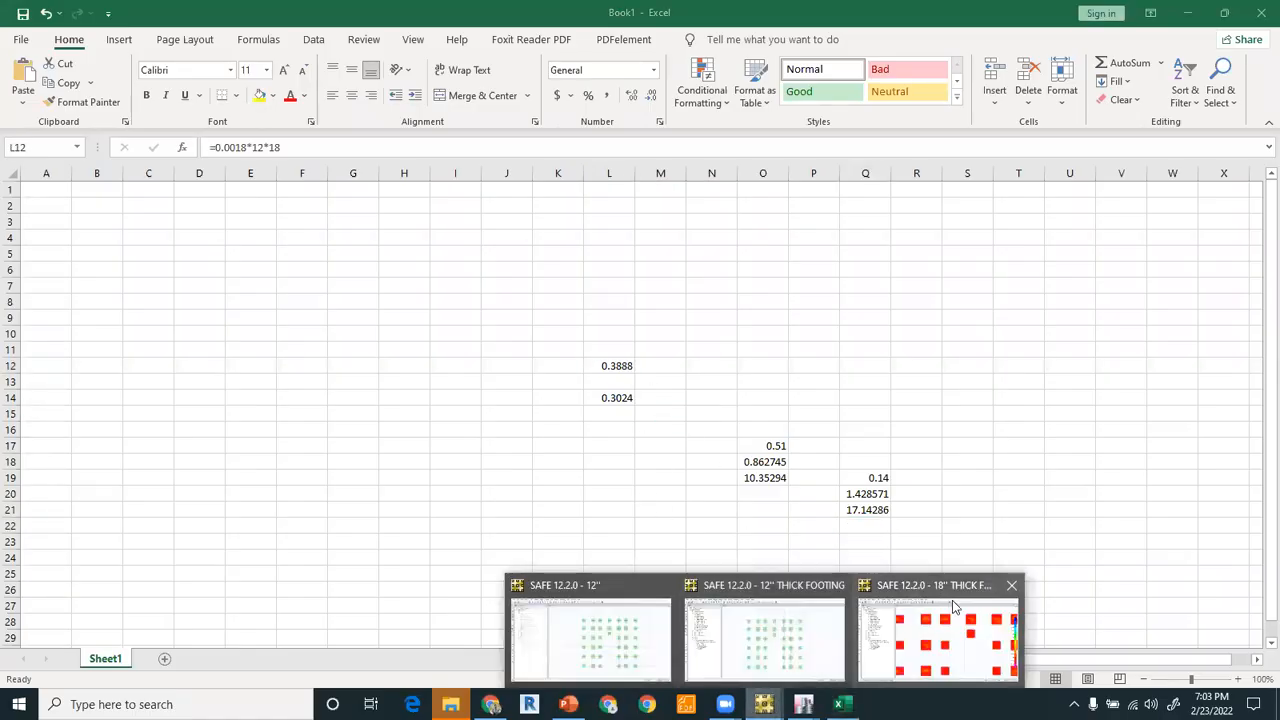
left_click(922, 604)
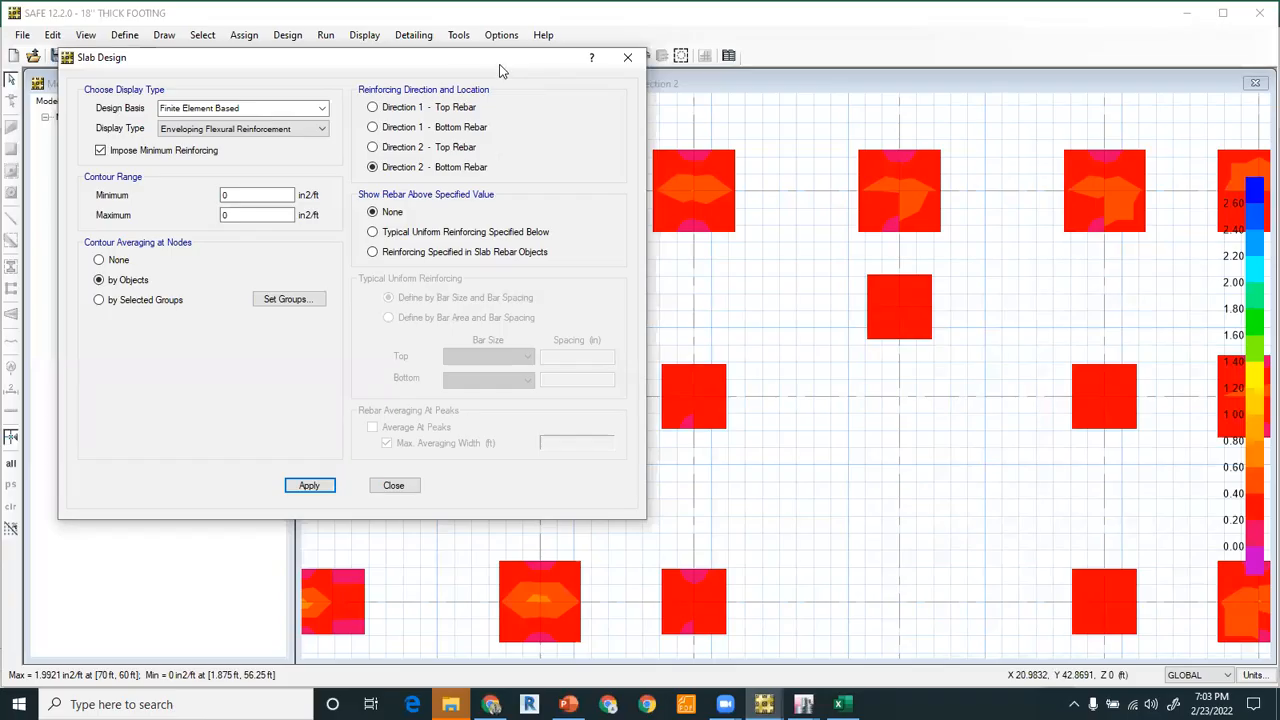
Move the Slab Design dialog aside and read the Direction 2 bottom reinforcement at the grid B footings on grids 3 and 4.
left_click_drag(340, 57, 162, 79)
scroll(849, 343, "down", 1)
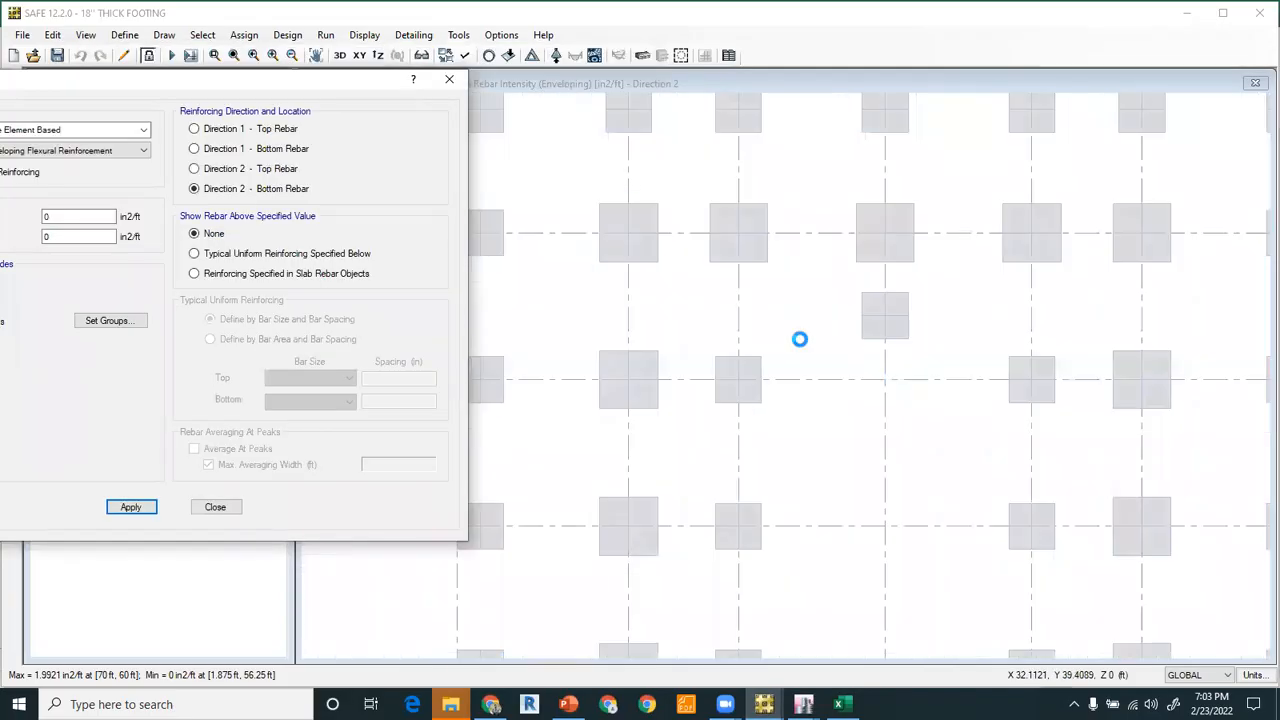
scroll(800, 340, "down", 1)
middle_click_drag(756, 434, 835, 386)
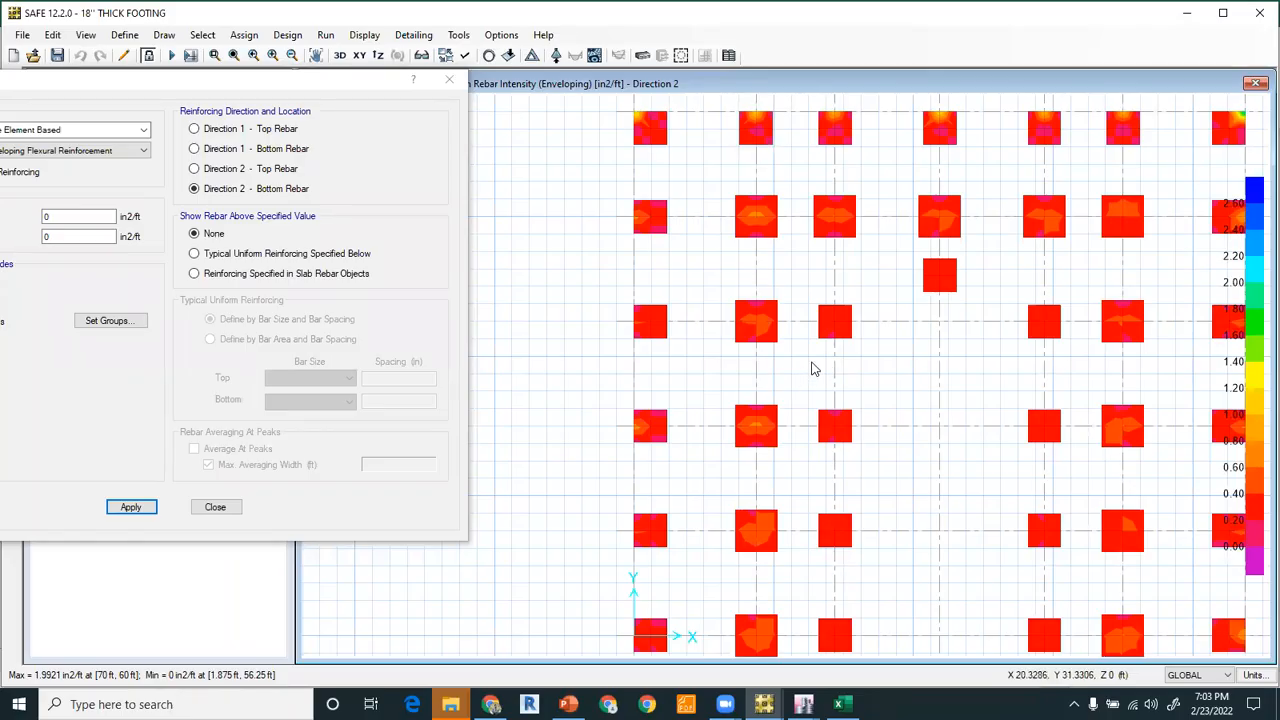
scroll(809, 351, "down", 1)
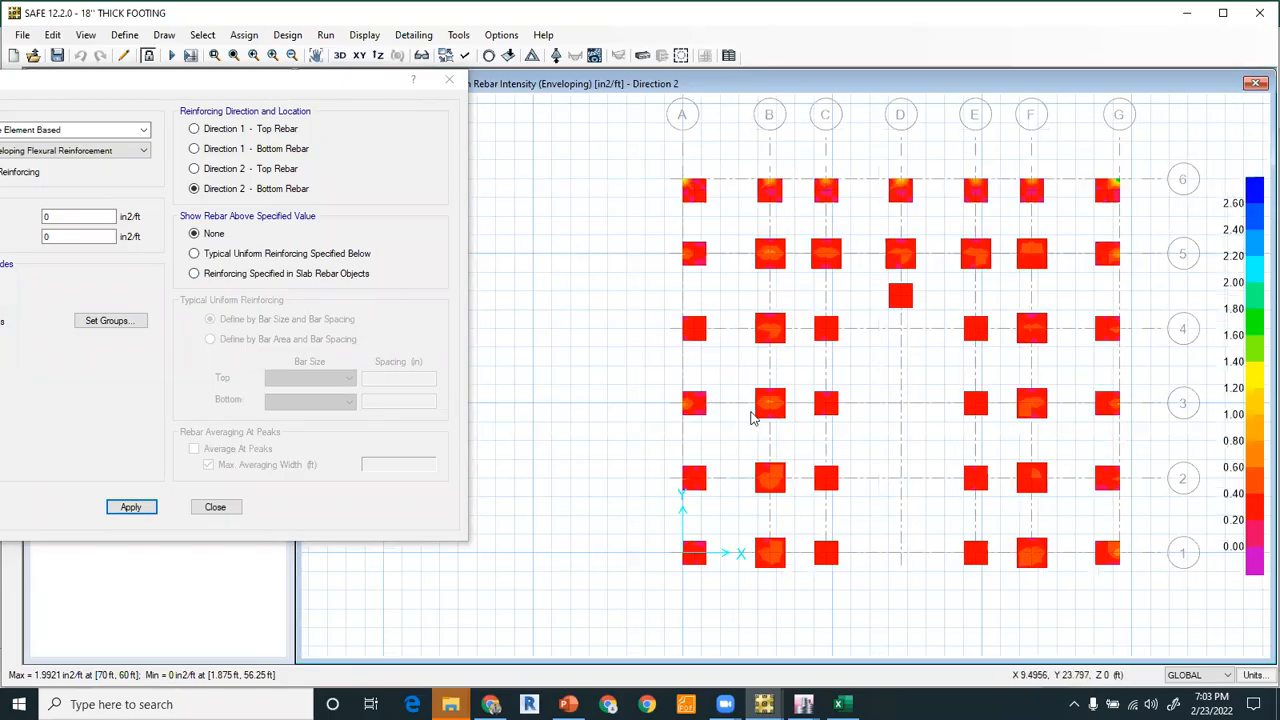
mouse_move(768, 412)
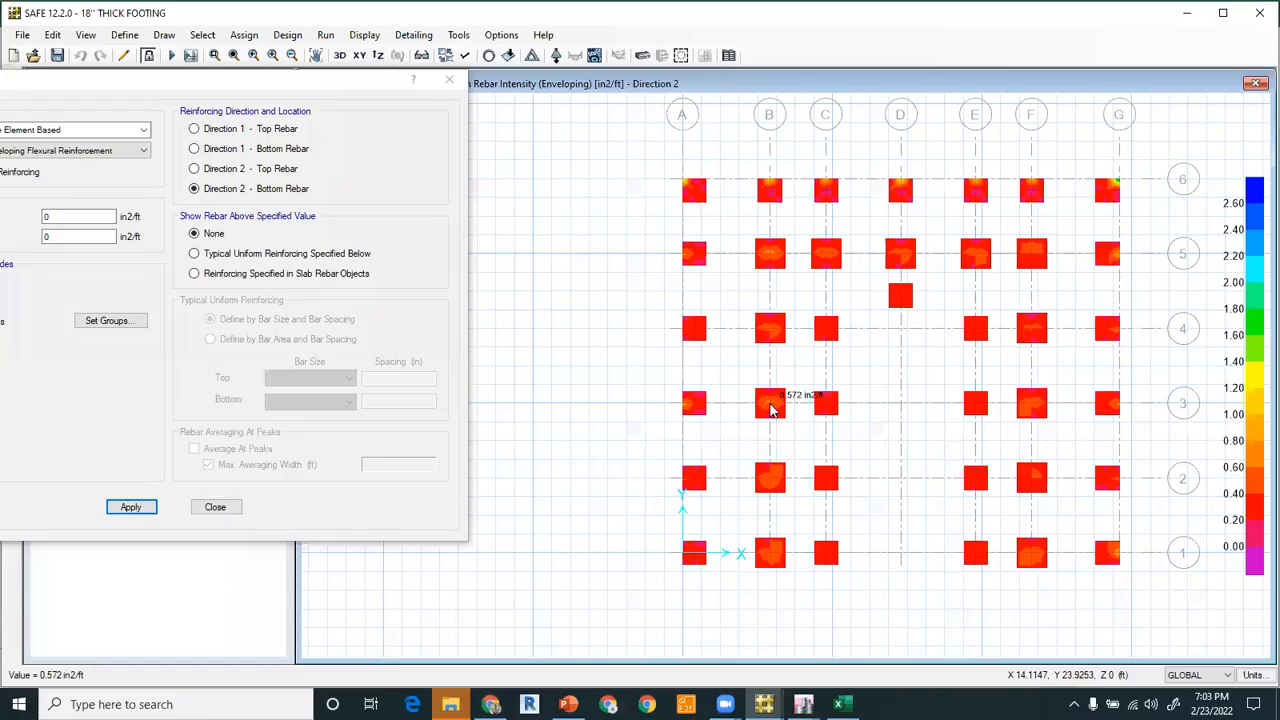
mouse_move(770, 333)
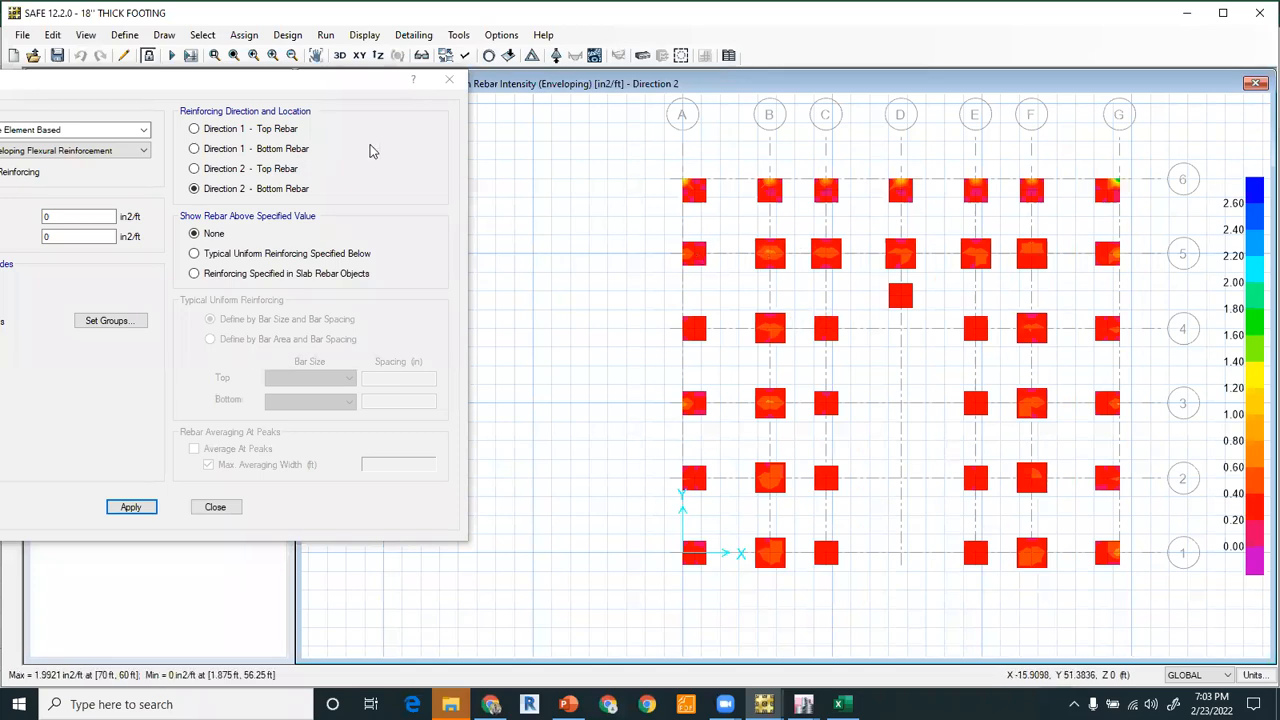
Show the rebar required above a typical uniform bottom reinforcement of #6 bars at 12 in spacing.
left_click_drag(323, 83, 472, 94)
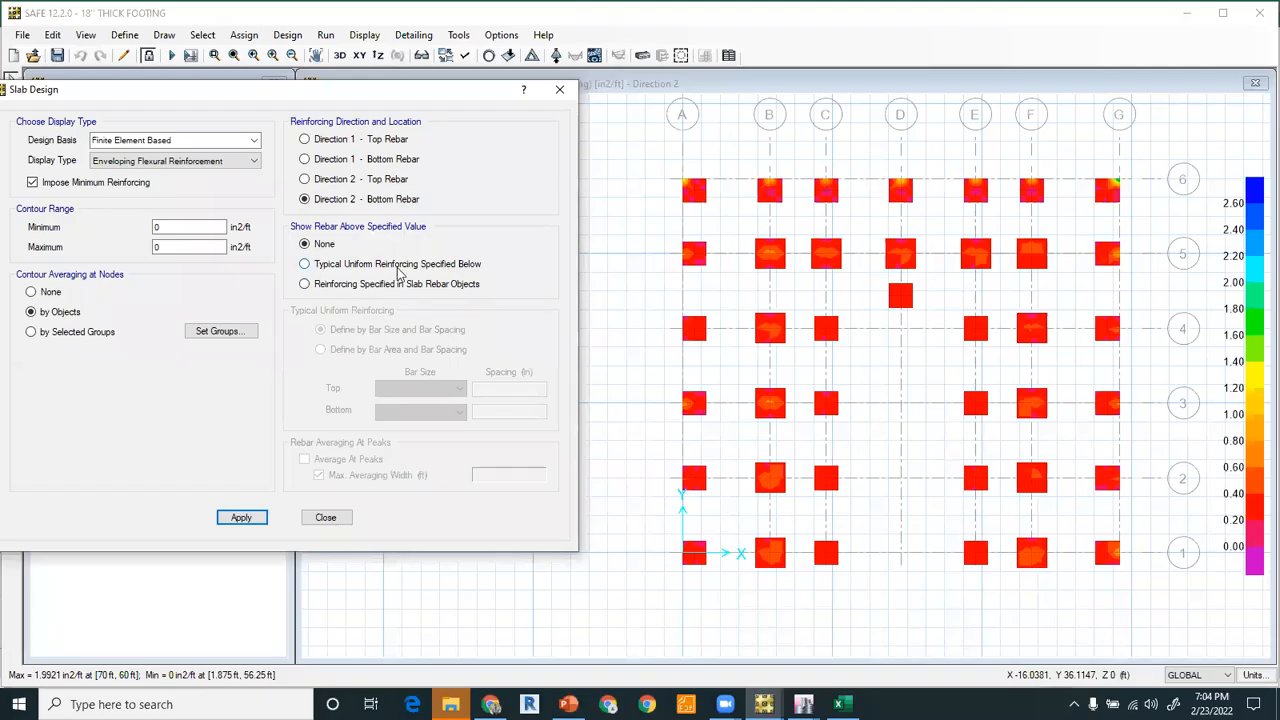
left_click(334, 267)
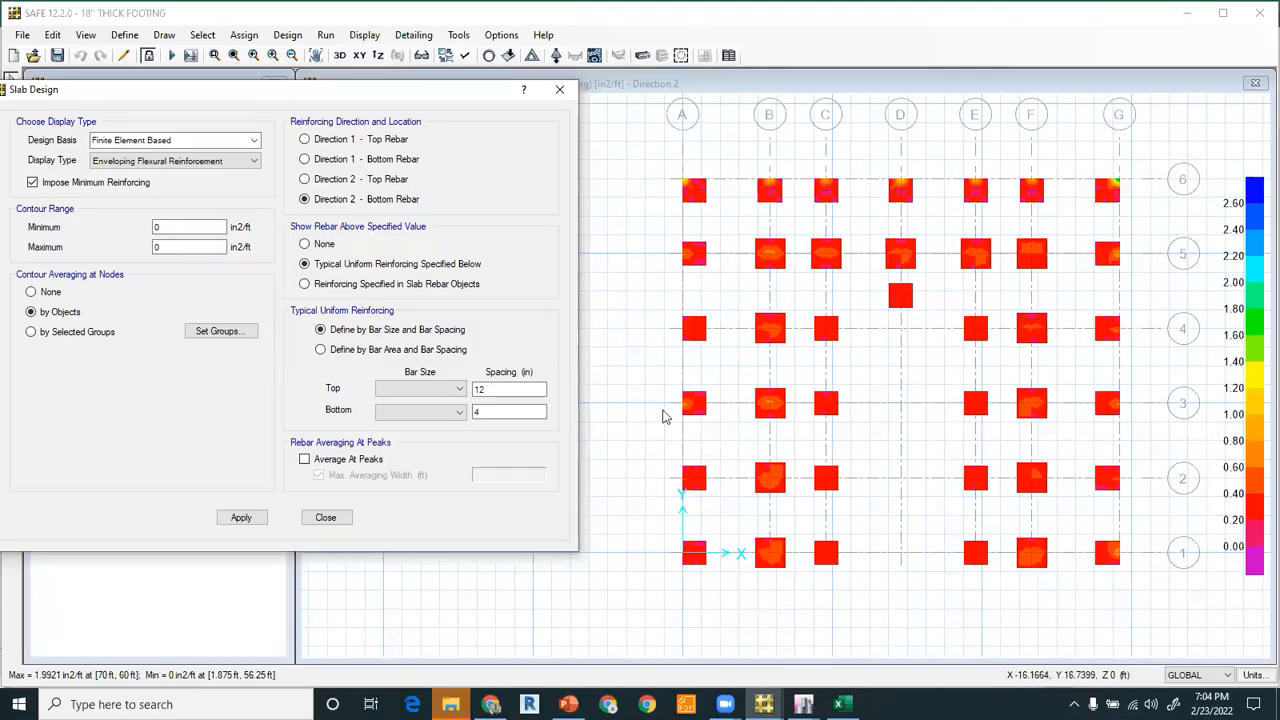
mouse_move(735, 338)
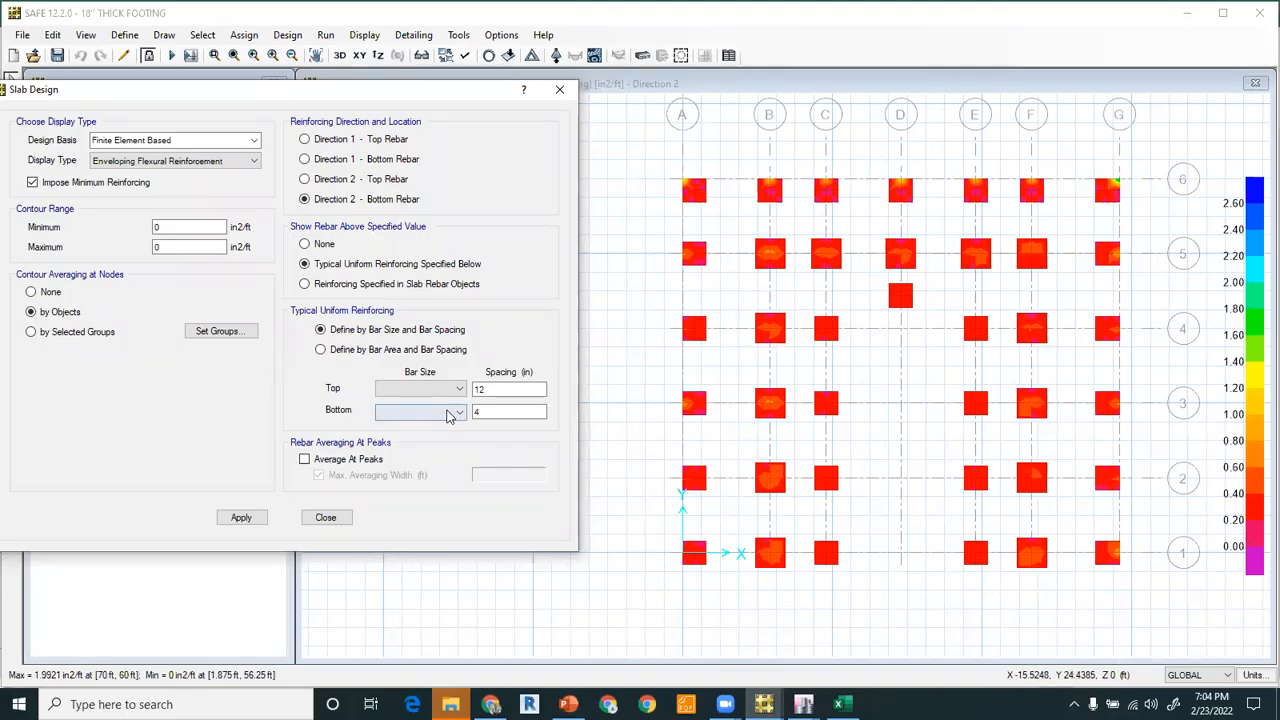
left_click(459, 411)
left_click(420, 468)
double_click(476, 411)
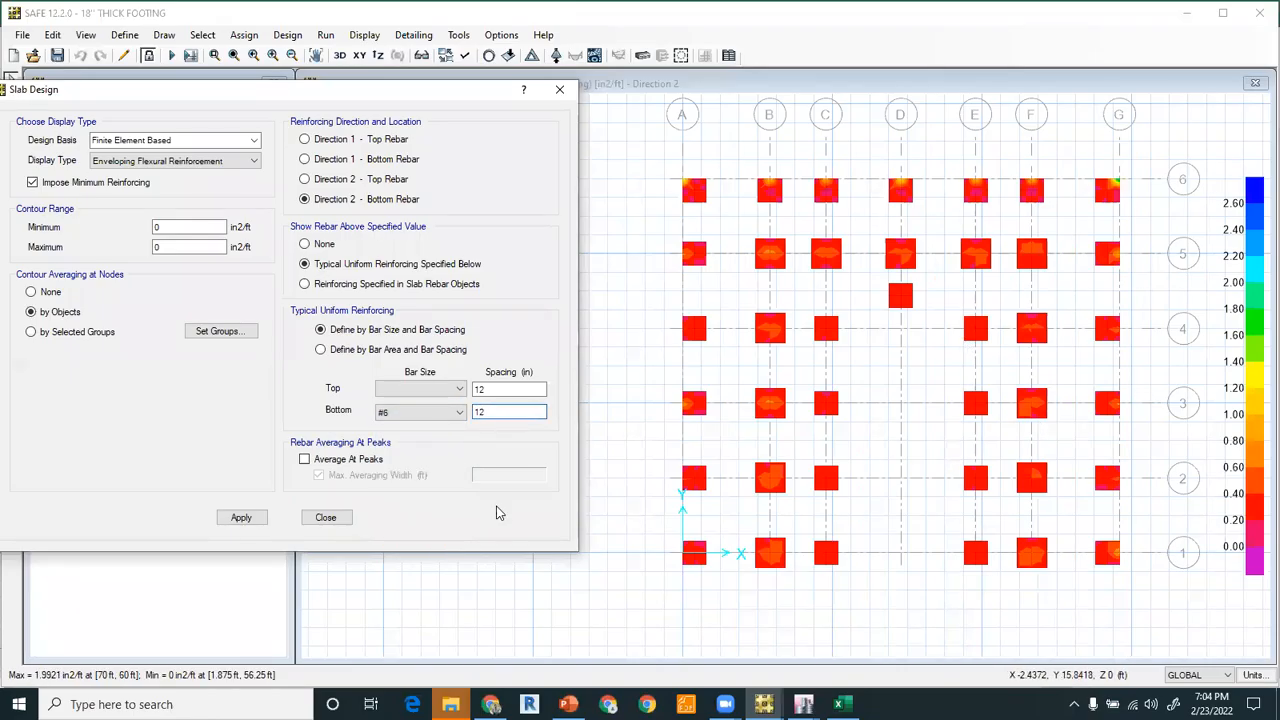
left_click(251, 520)
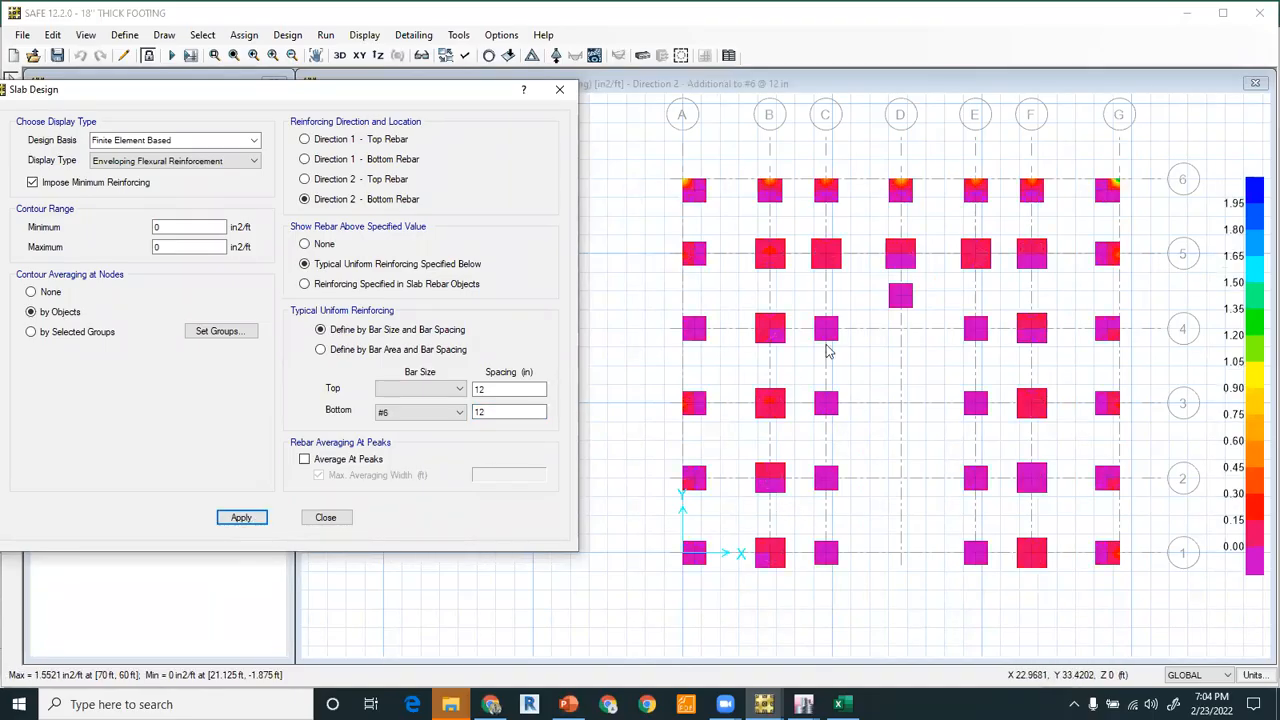
Compare the excess at the grid B footings and show Direction 2 bottom rebar required above #6 bars at 9 in.
scroll(735, 348, "up", 1)
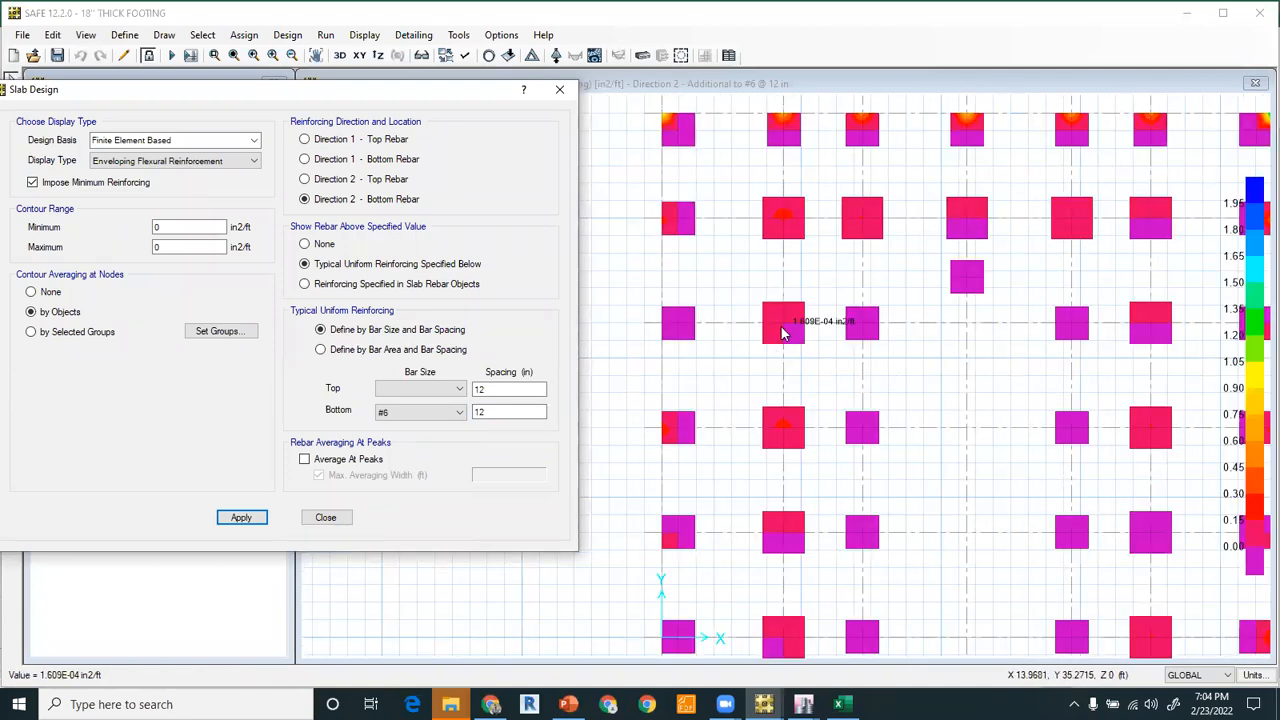
scroll(836, 342, "down", 2)
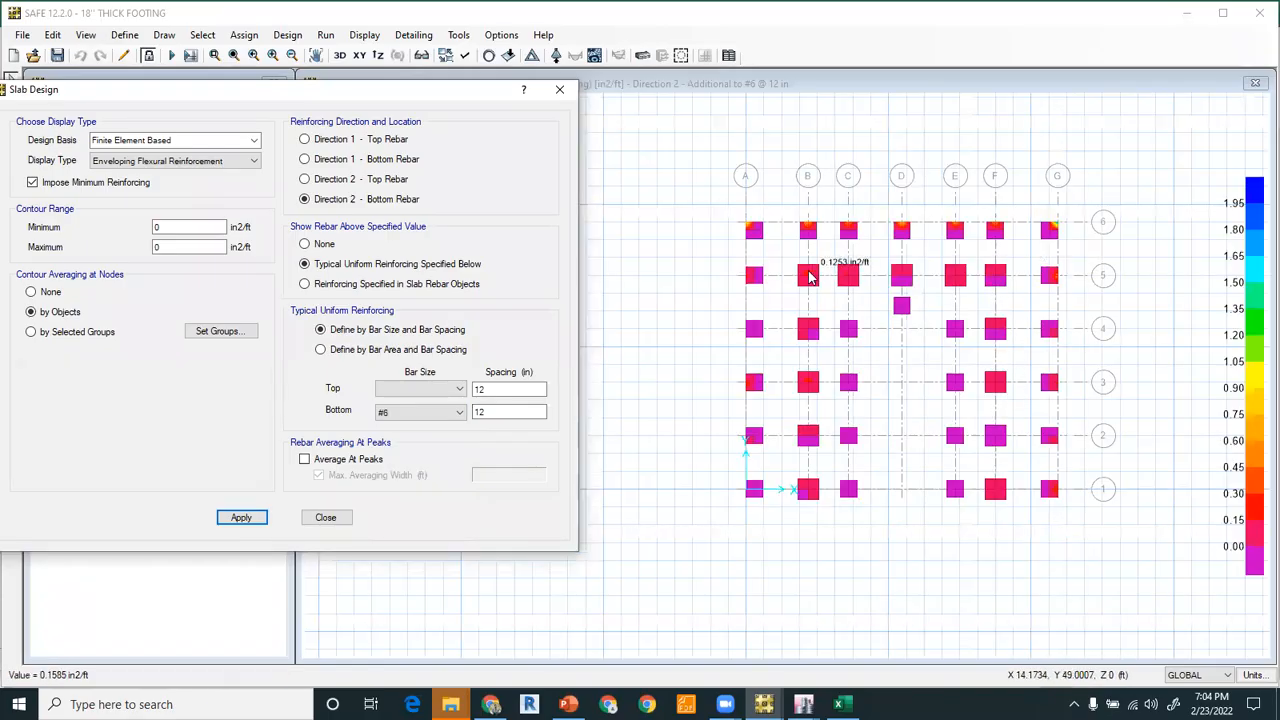
scroll(834, 338, "up", 1)
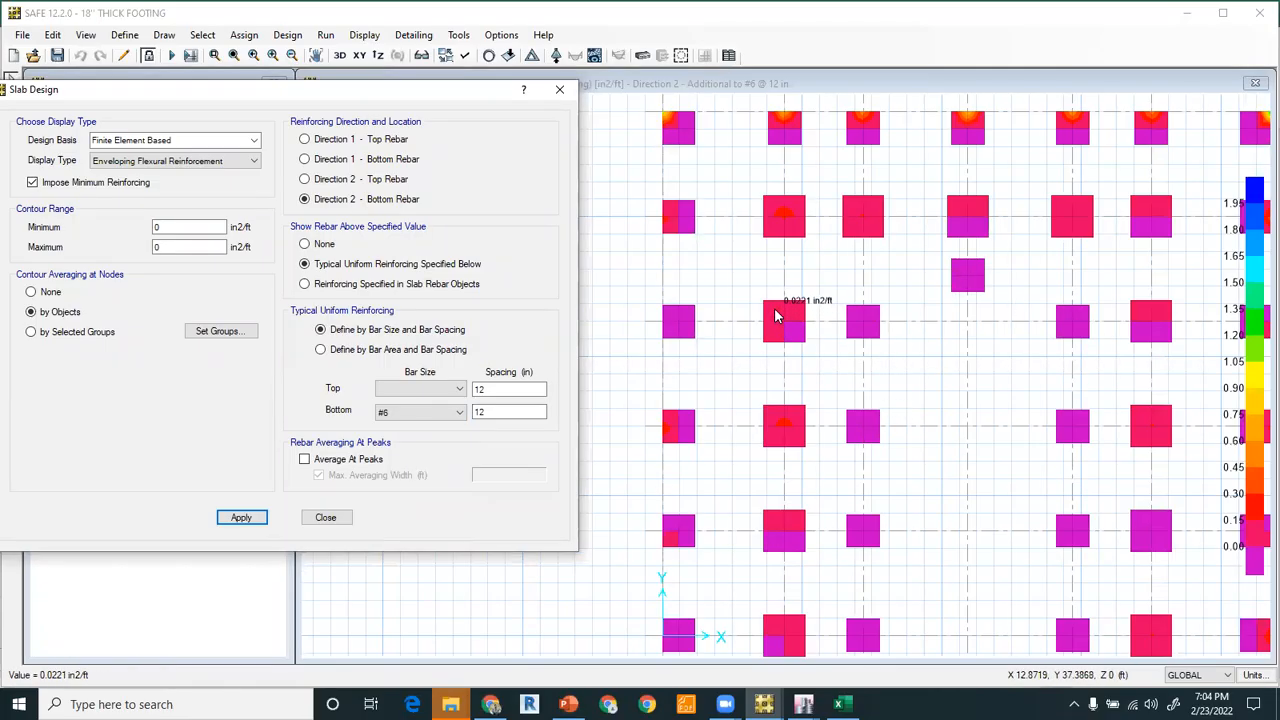
double_click(480, 412)
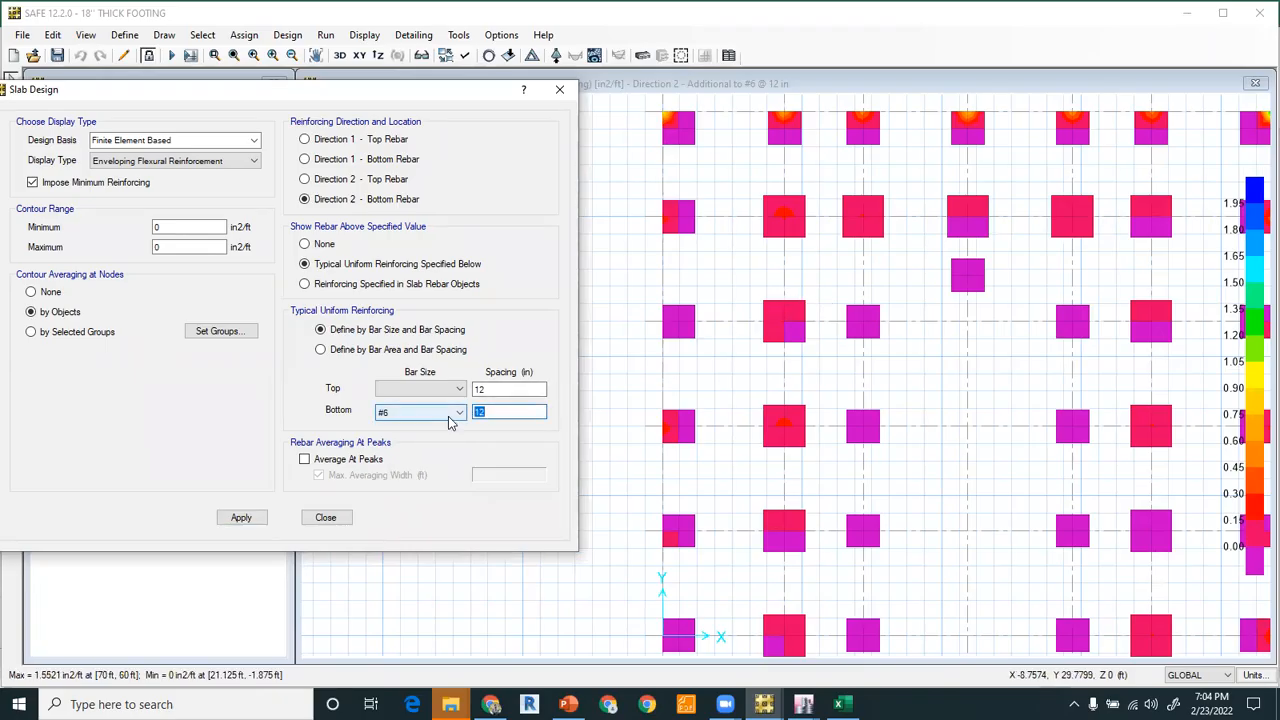
left_click(243, 516)
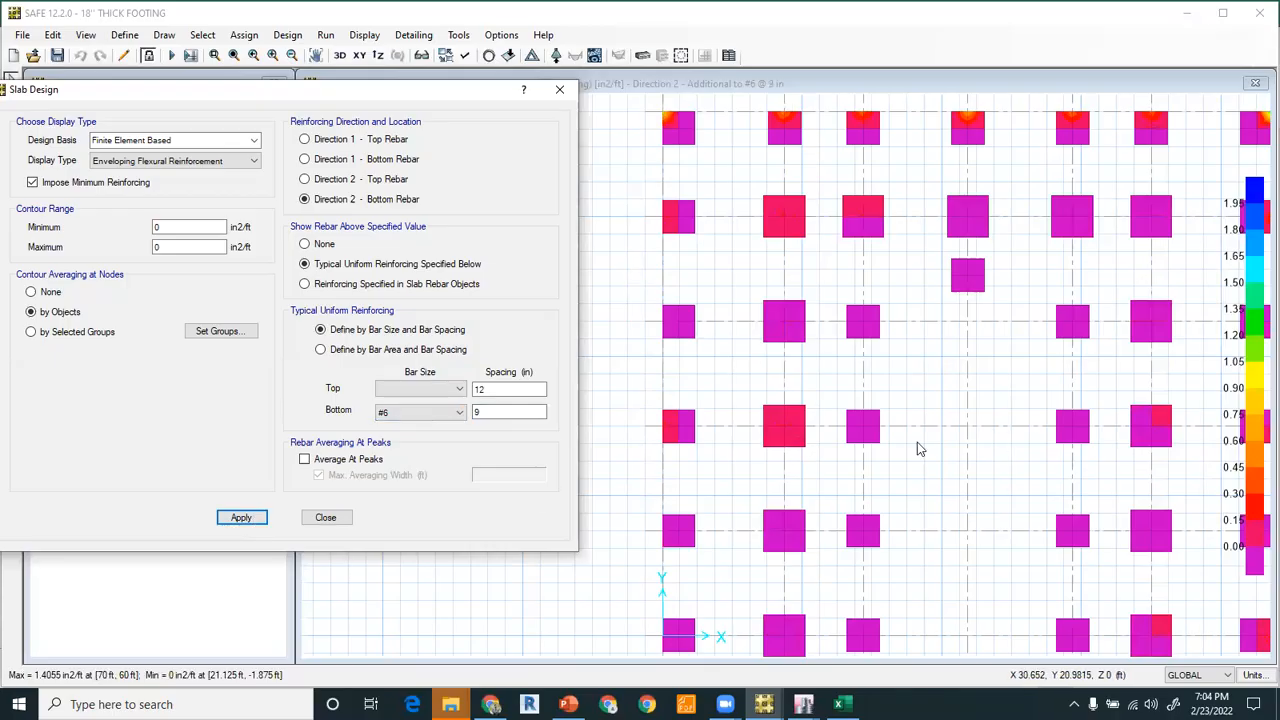
Show the Direction 1 bottom rebar required above #6 bars at 9 in for all footings.
scroll(917, 442, "down", 1)
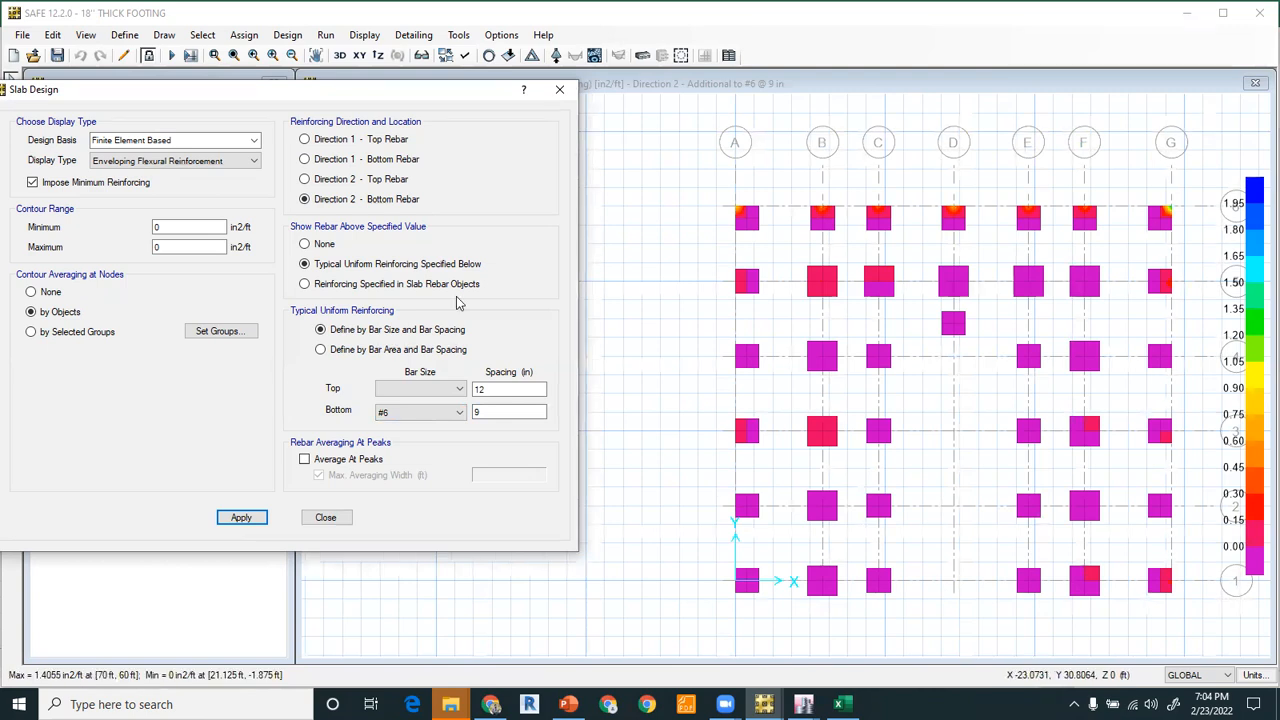
left_click(350, 162)
left_click(242, 518)
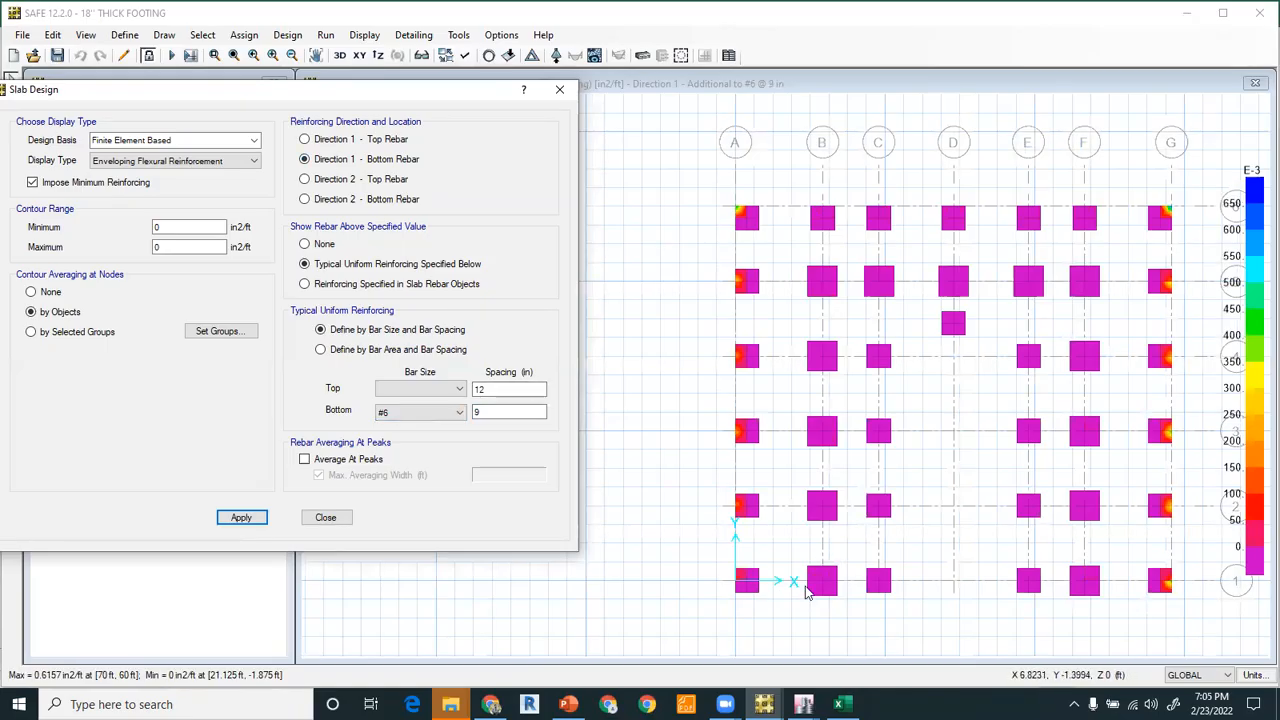
Set the typical bottom bar spacing to 6 in and examine the Direction 1 excess at the corner footing on grids A and 6.
left_click(497, 412)
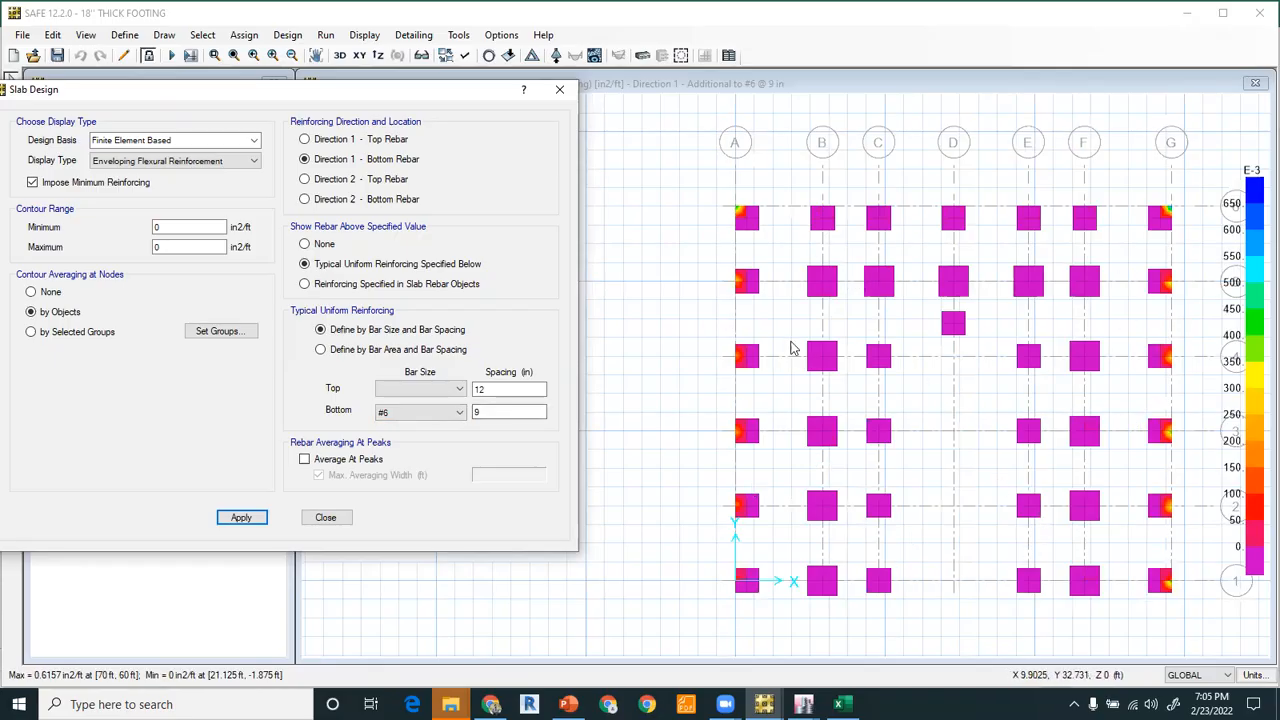
double_click(480, 412)
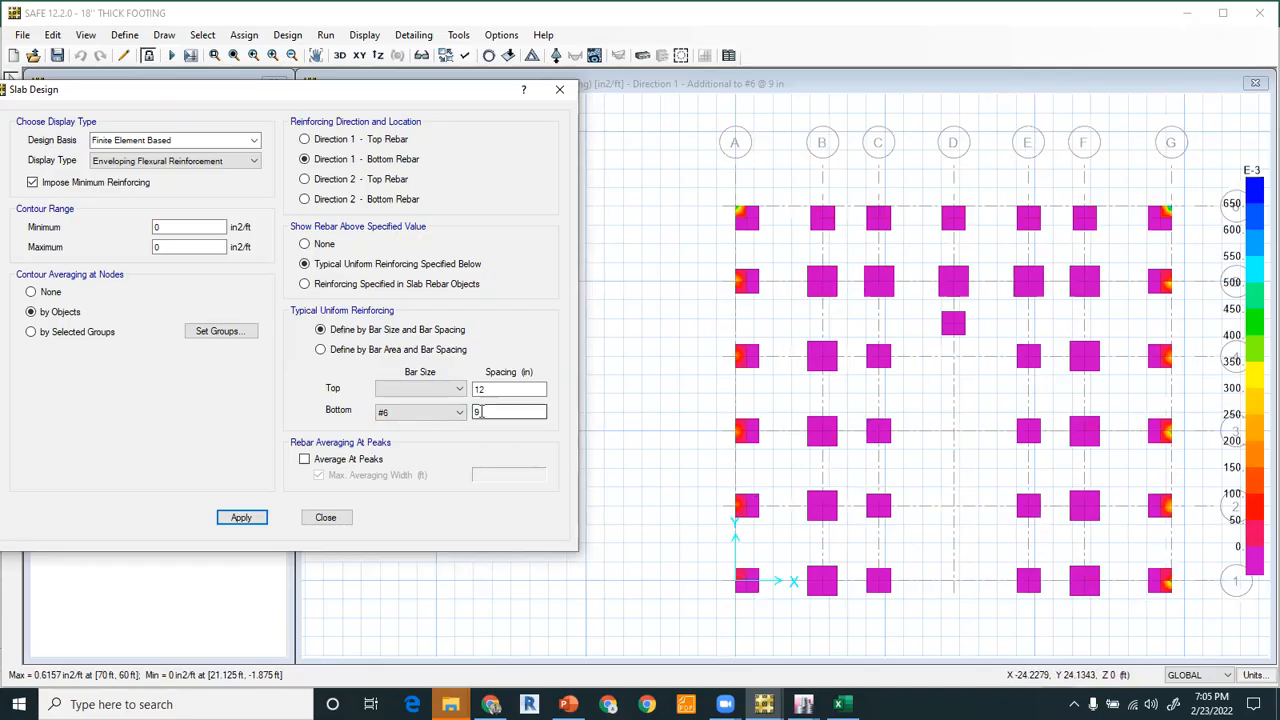
left_click(241, 517)
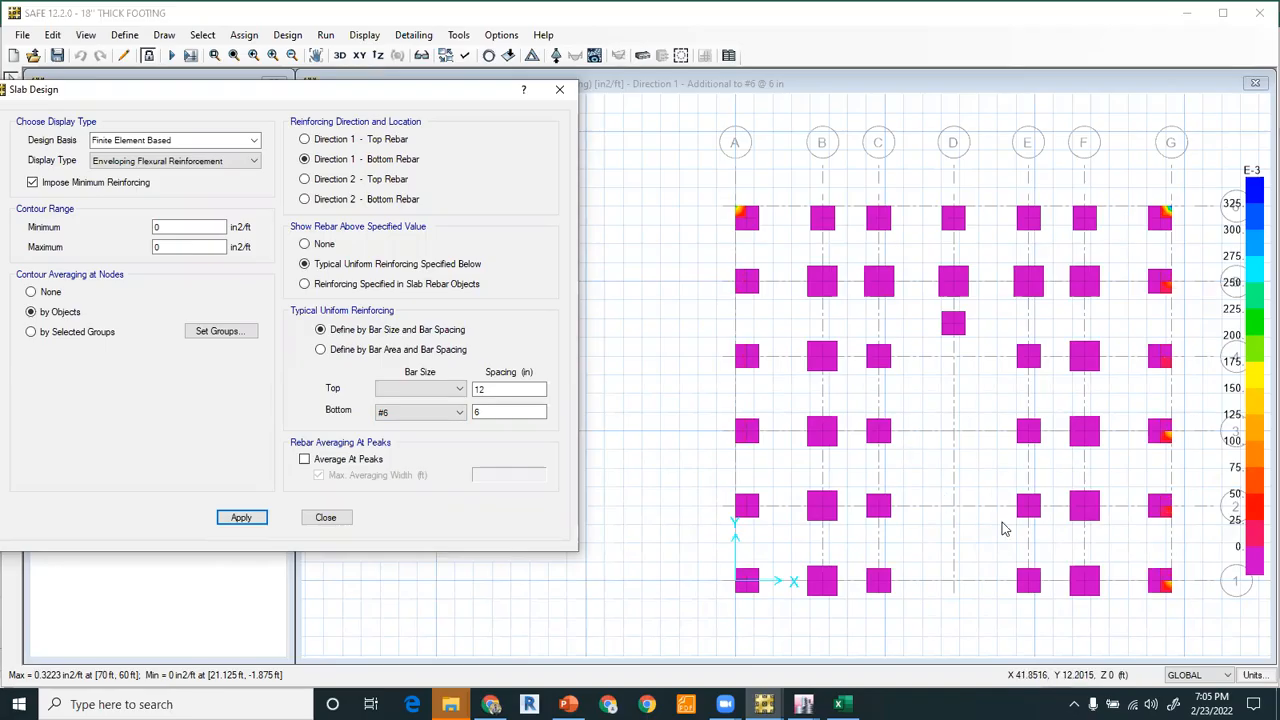
left_click(963, 466)
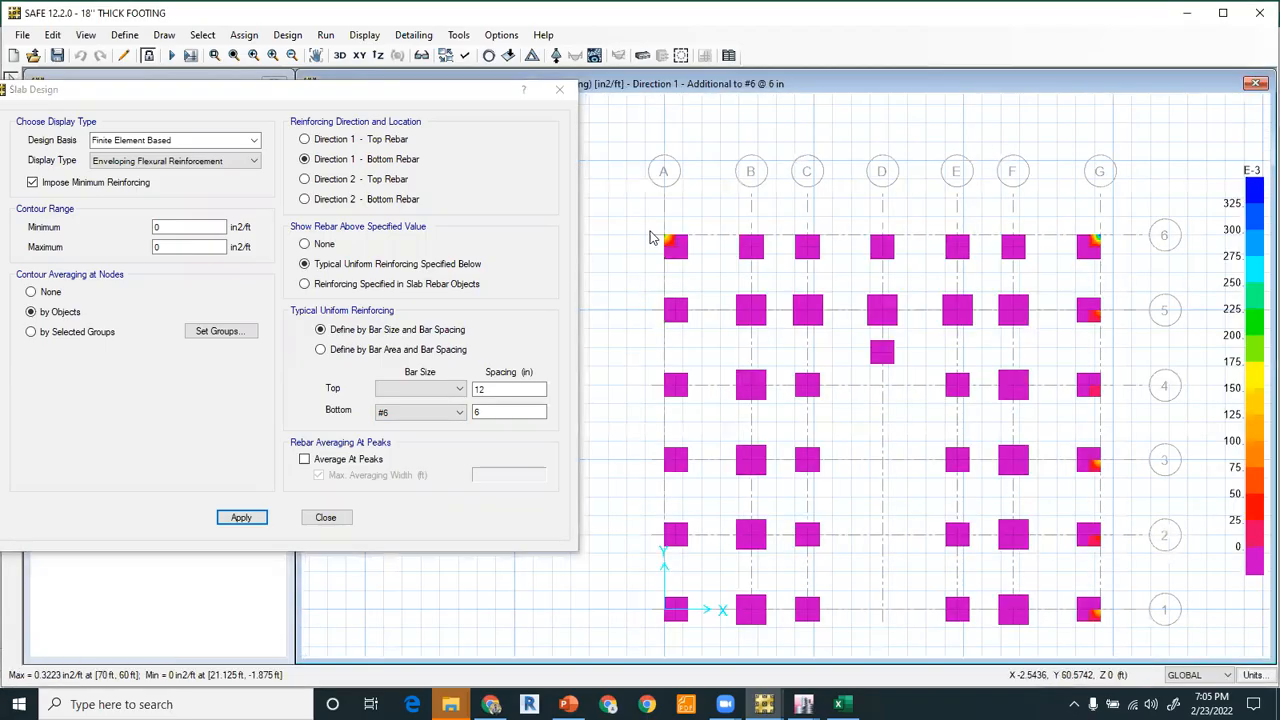
scroll(650, 238, "up", 3)
scroll(666, 246, "up", 2)
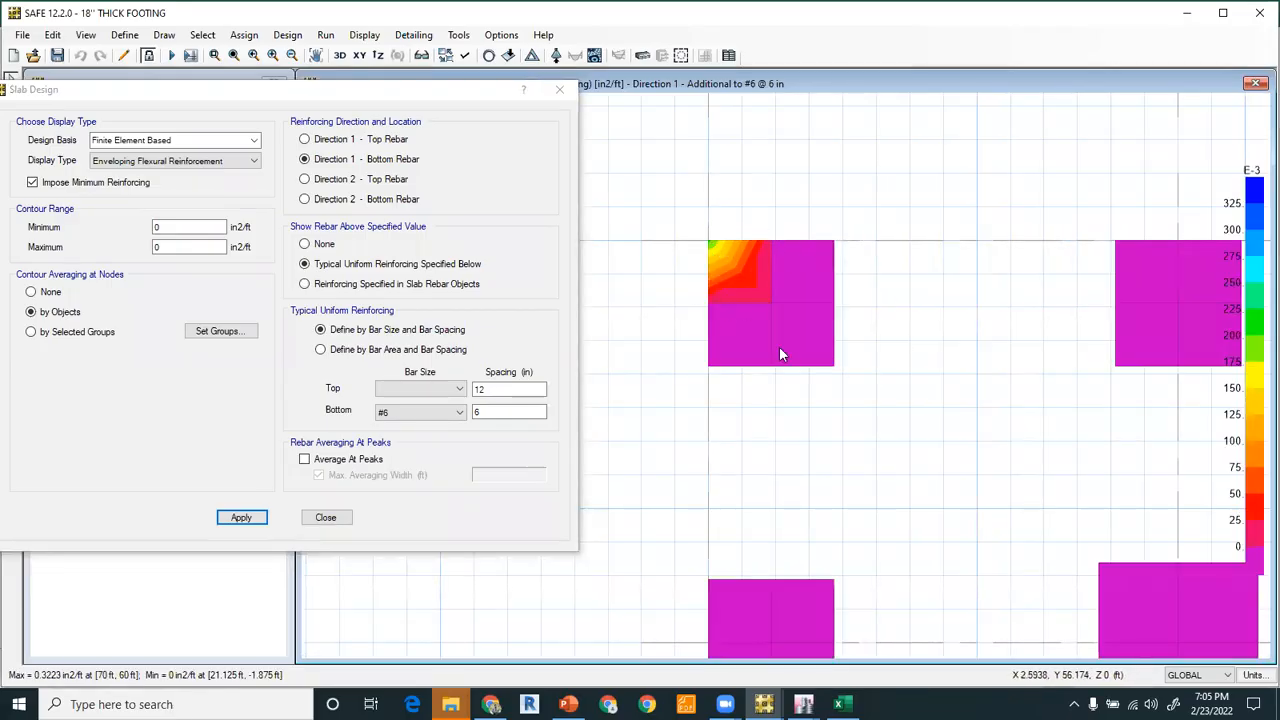
scroll(775, 335, "down", 3)
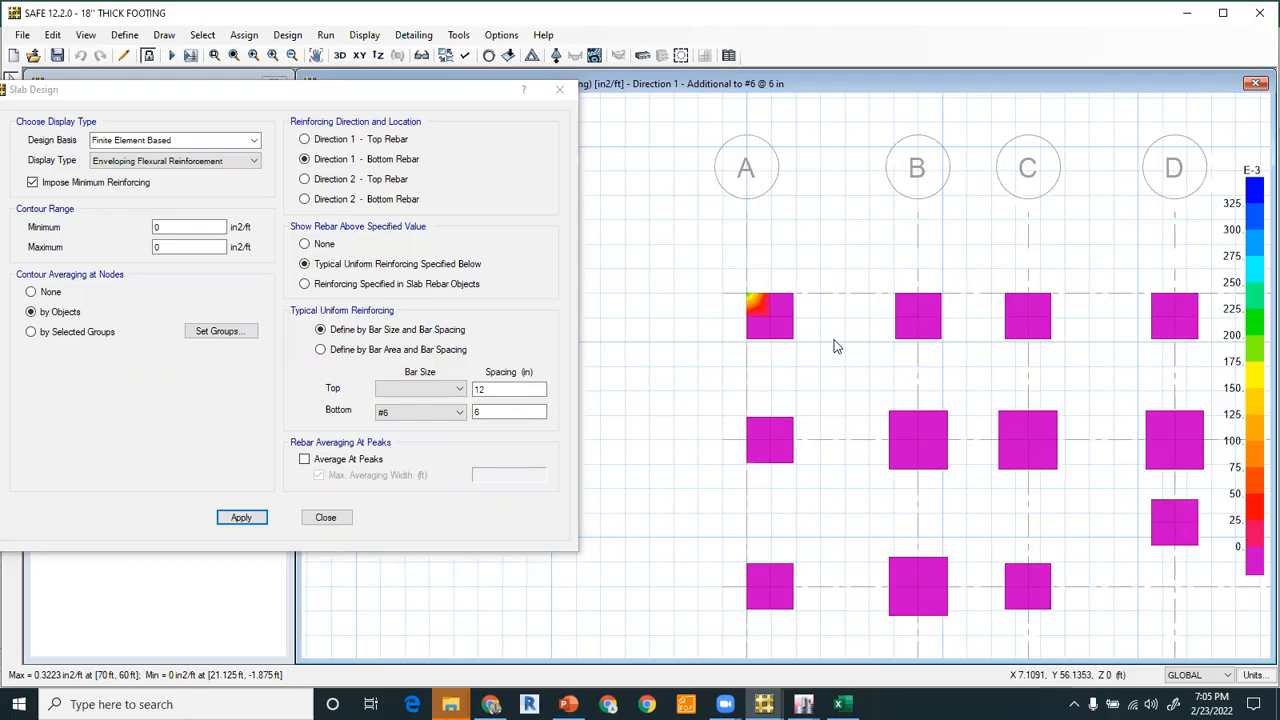
Show the Direction 2 bottom rebar required above #6 bars at 6 in for all footings.
left_click(373, 199)
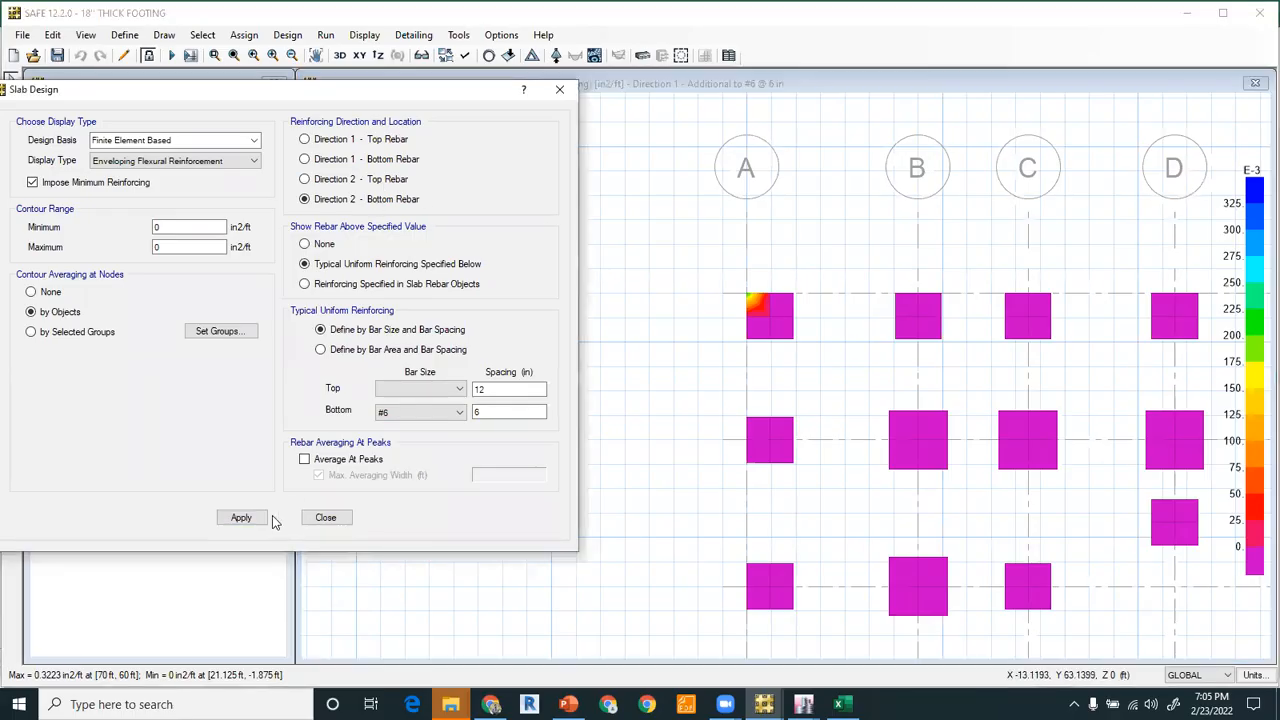
scroll(813, 298, "down", 3)
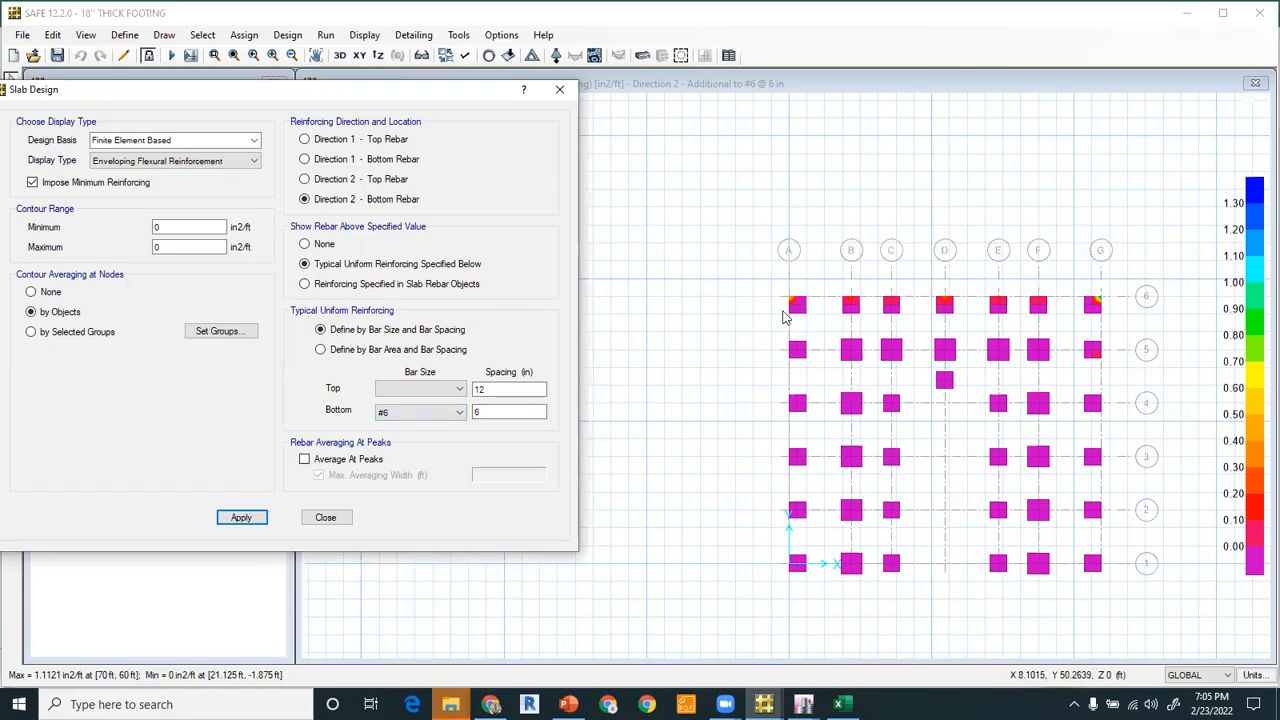
Try a typical bottom bar spacing of 3 in and check the Direction 2 excess at the corner footing on grids A and 6.
double_click(519, 410)
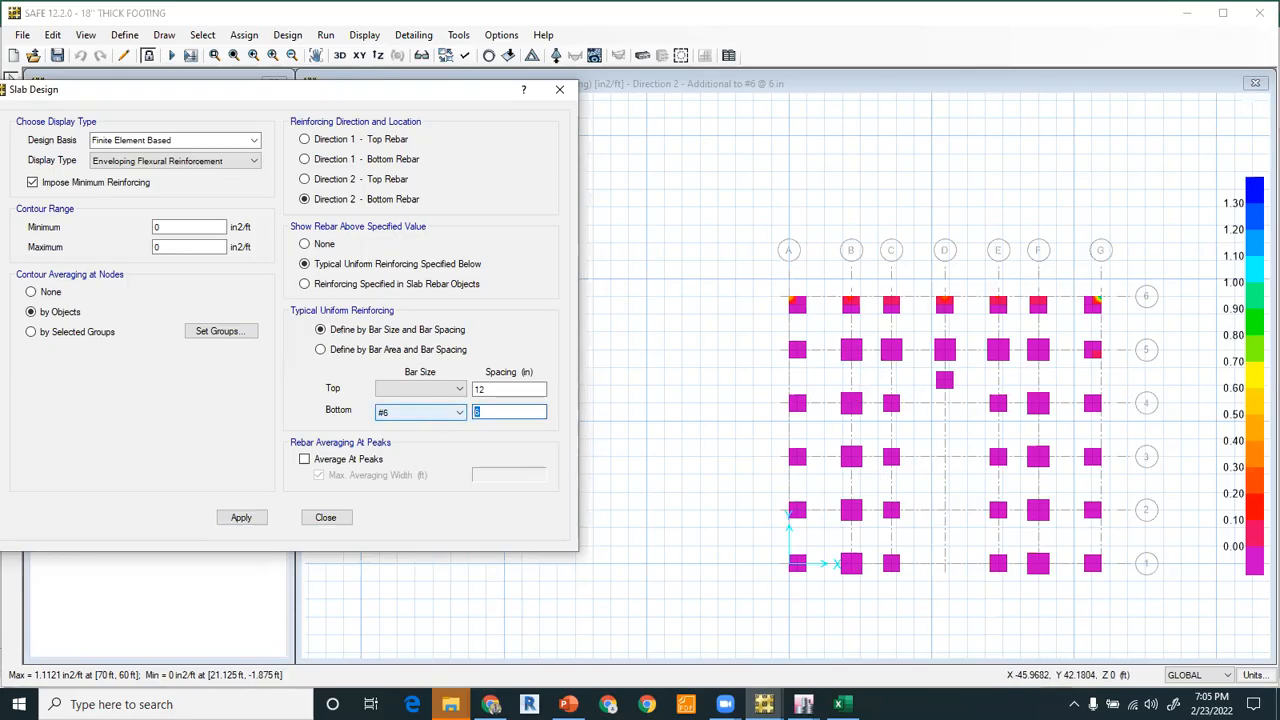
type("3")
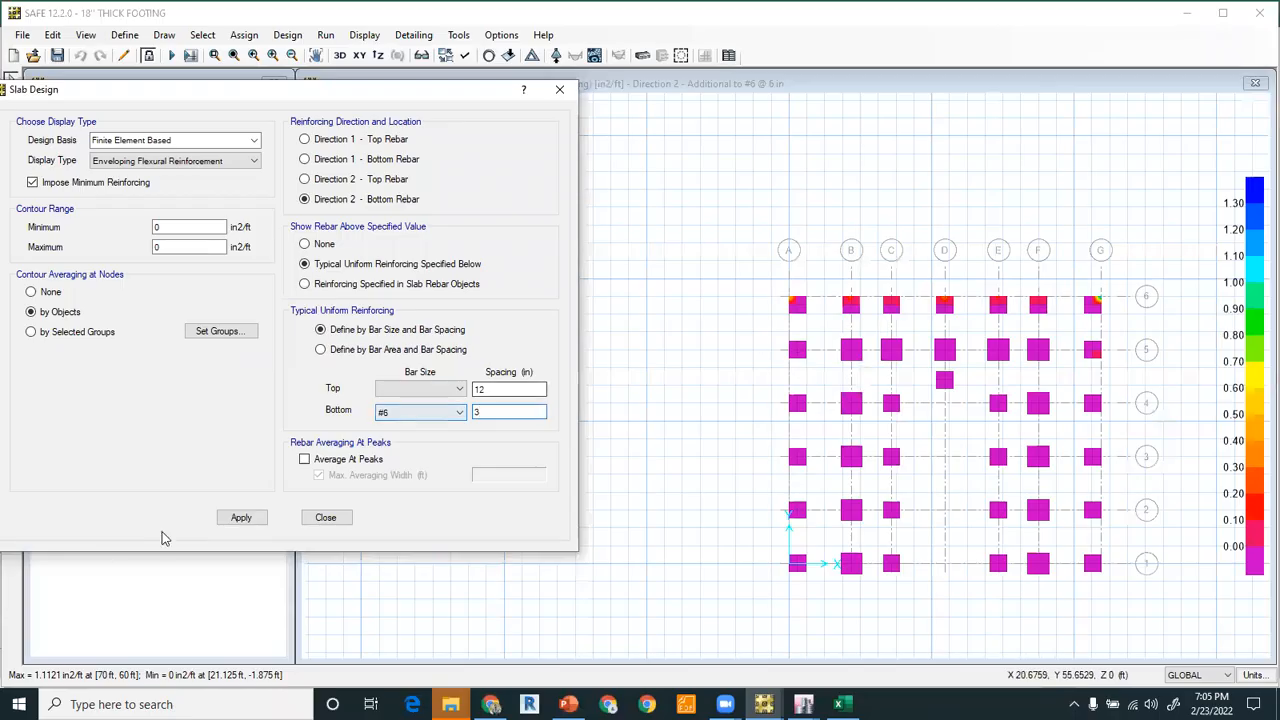
left_click(239, 520)
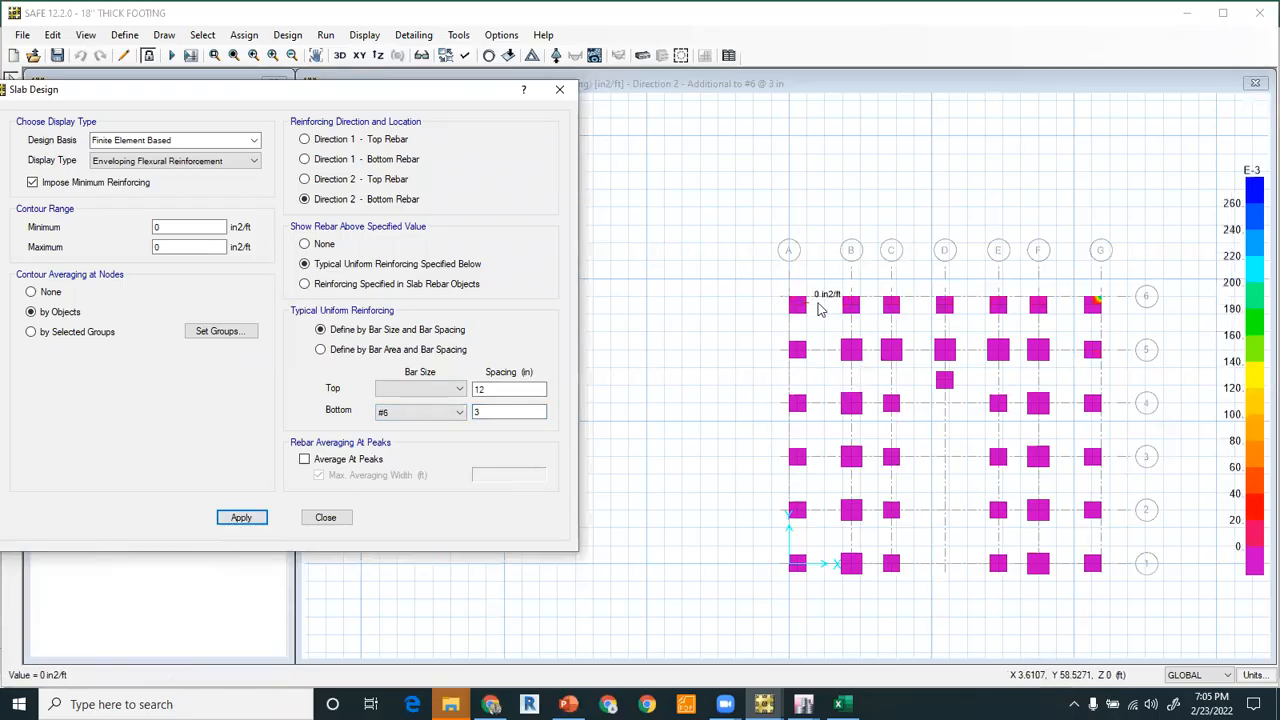
scroll(843, 307, "up", 2)
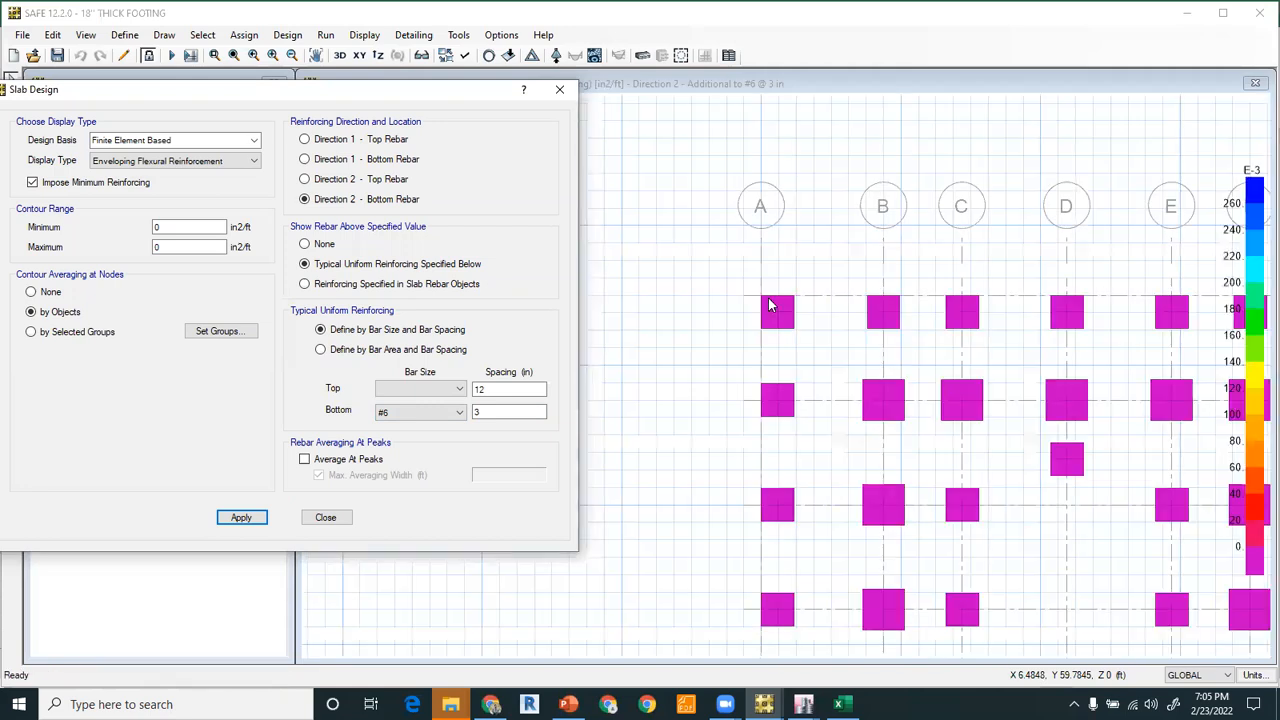
scroll(770, 310, "up", 3)
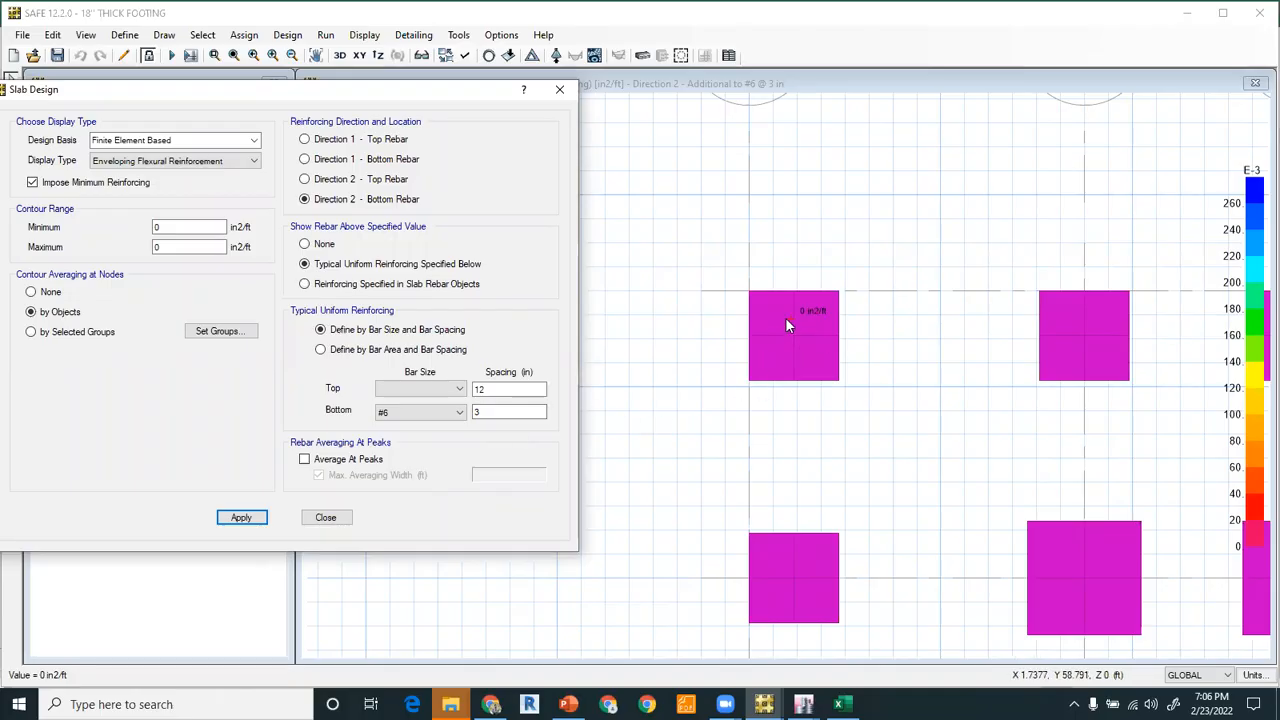
Set the typical bottom bar spacing to 6 in and examine the Direction 1 bottom rebar excess at the grid G footings.
double_click(490, 412)
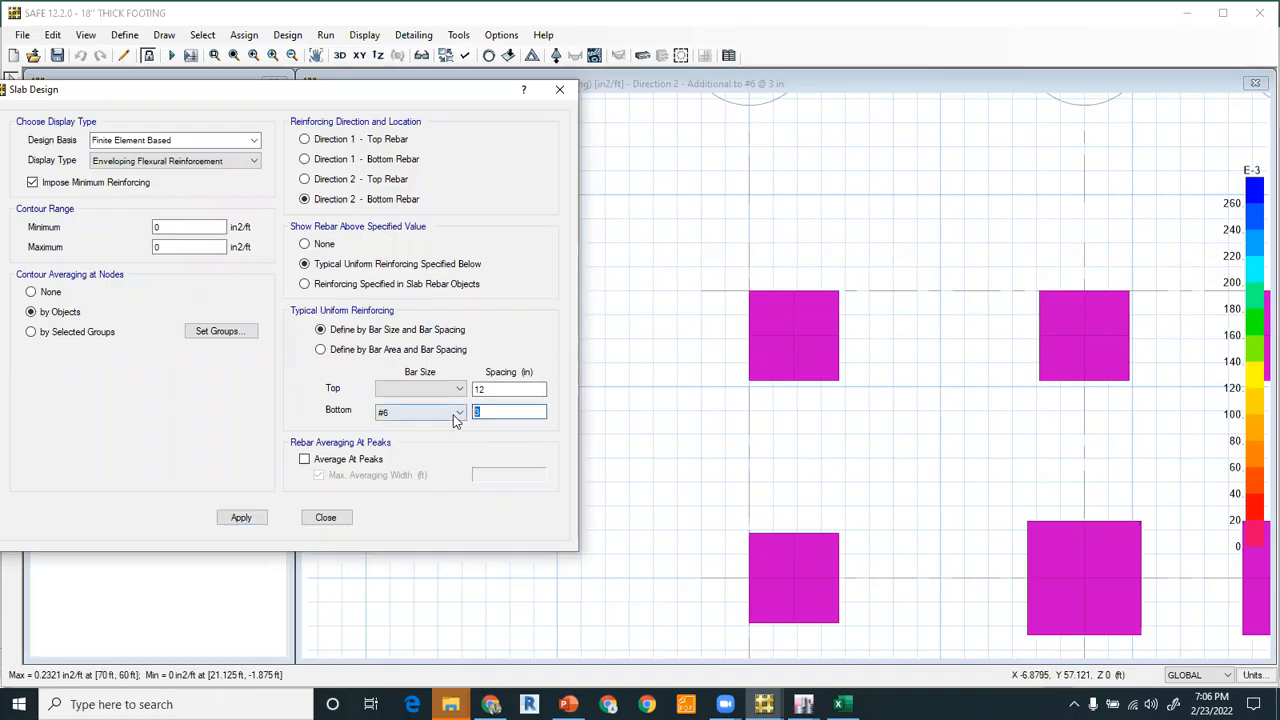
left_click(250, 517)
left_click(360, 162)
left_click(252, 515)
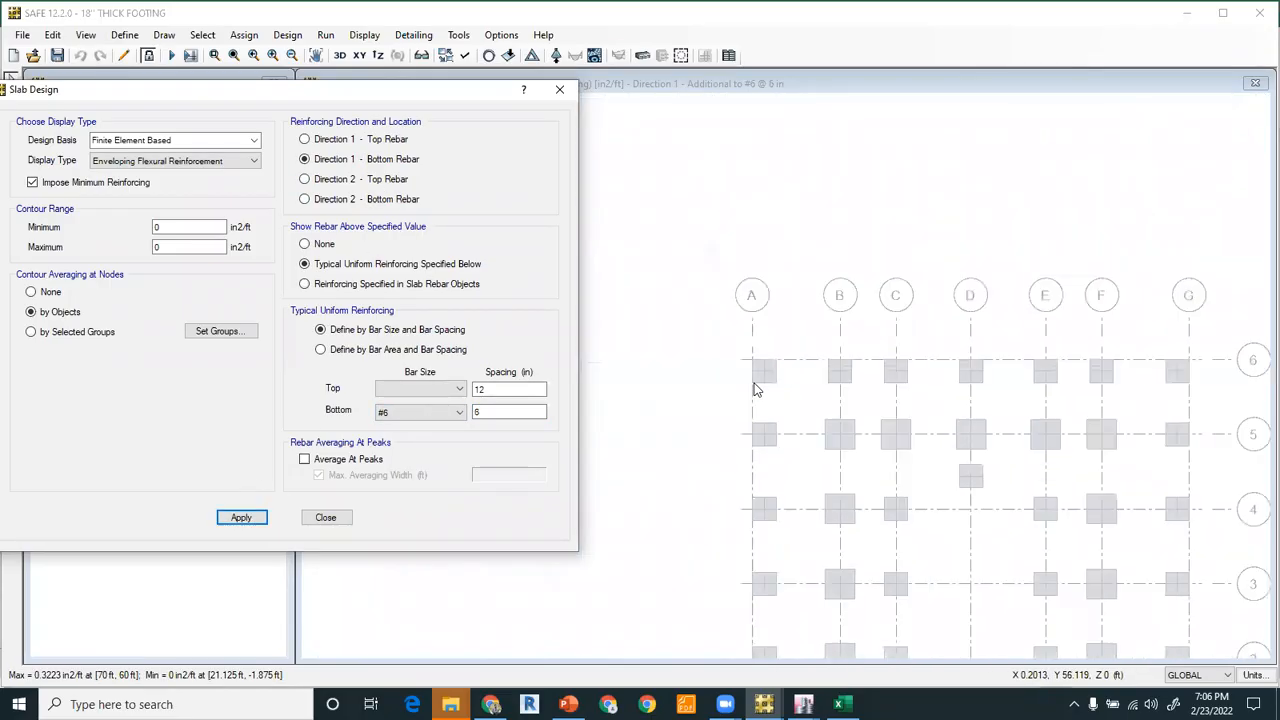
scroll(757, 390, "down", 2)
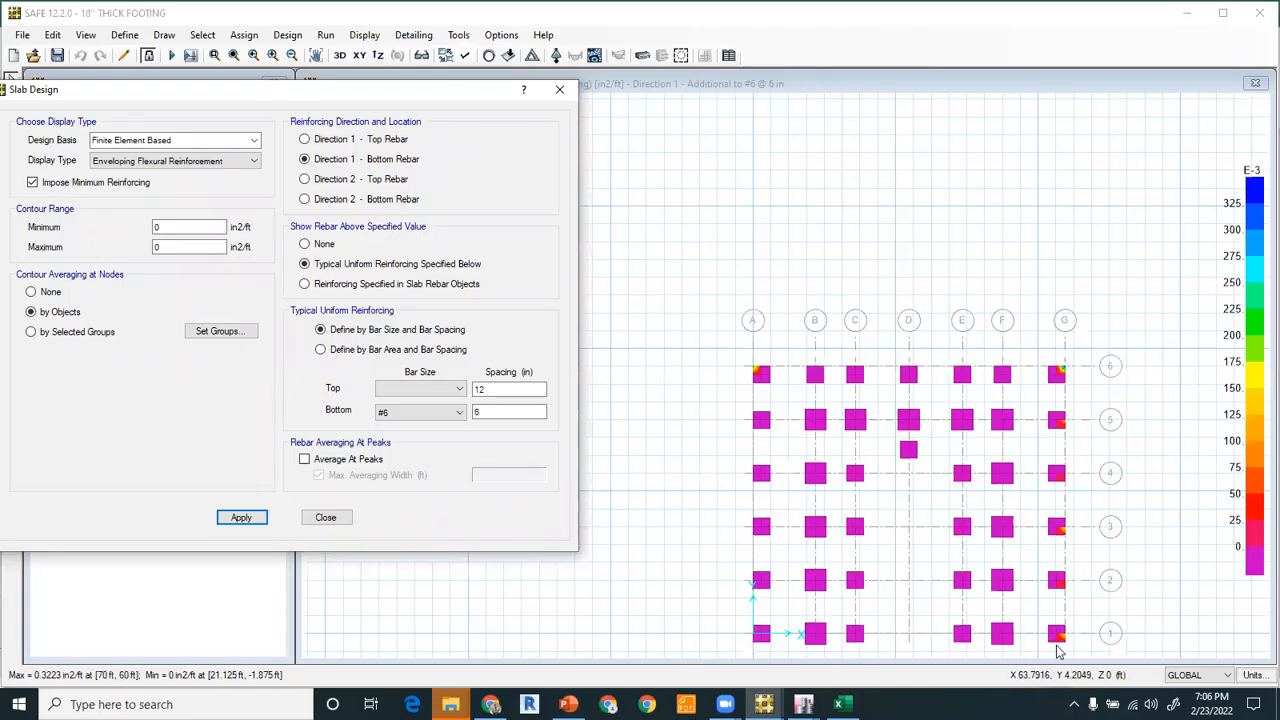
scroll(1060, 630, "up", 3)
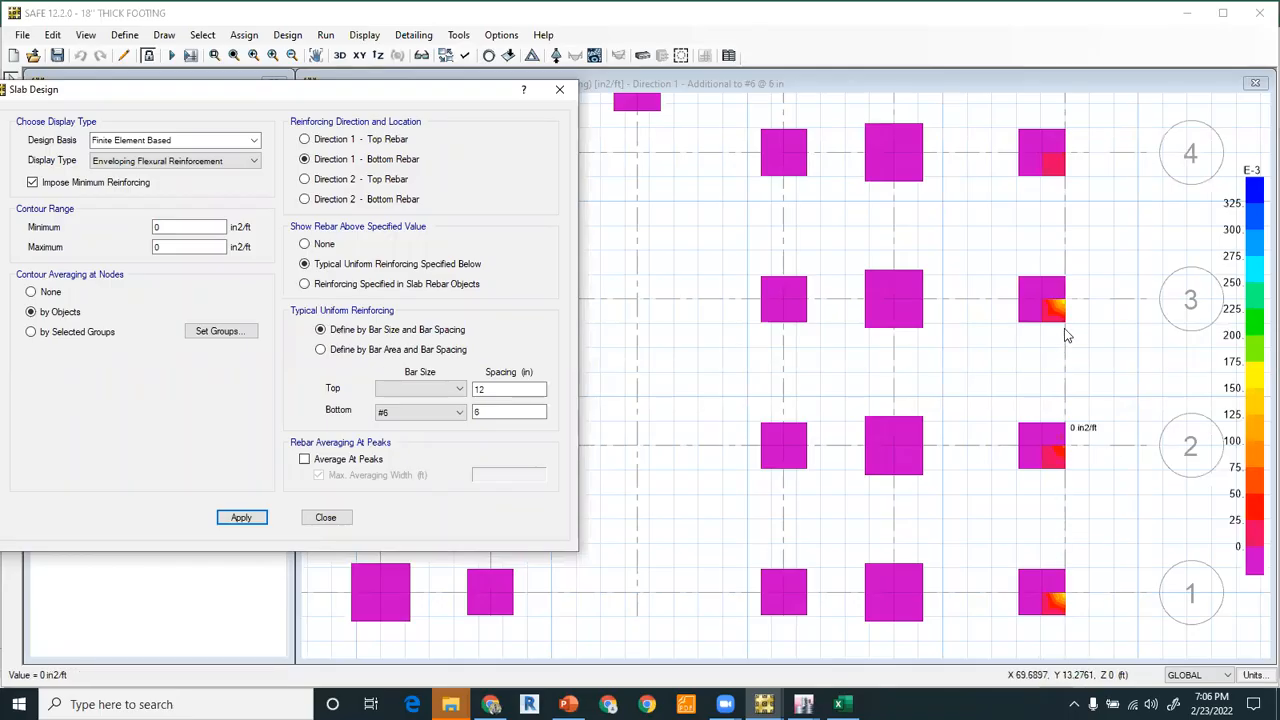
scroll(1057, 290, "down", 3)
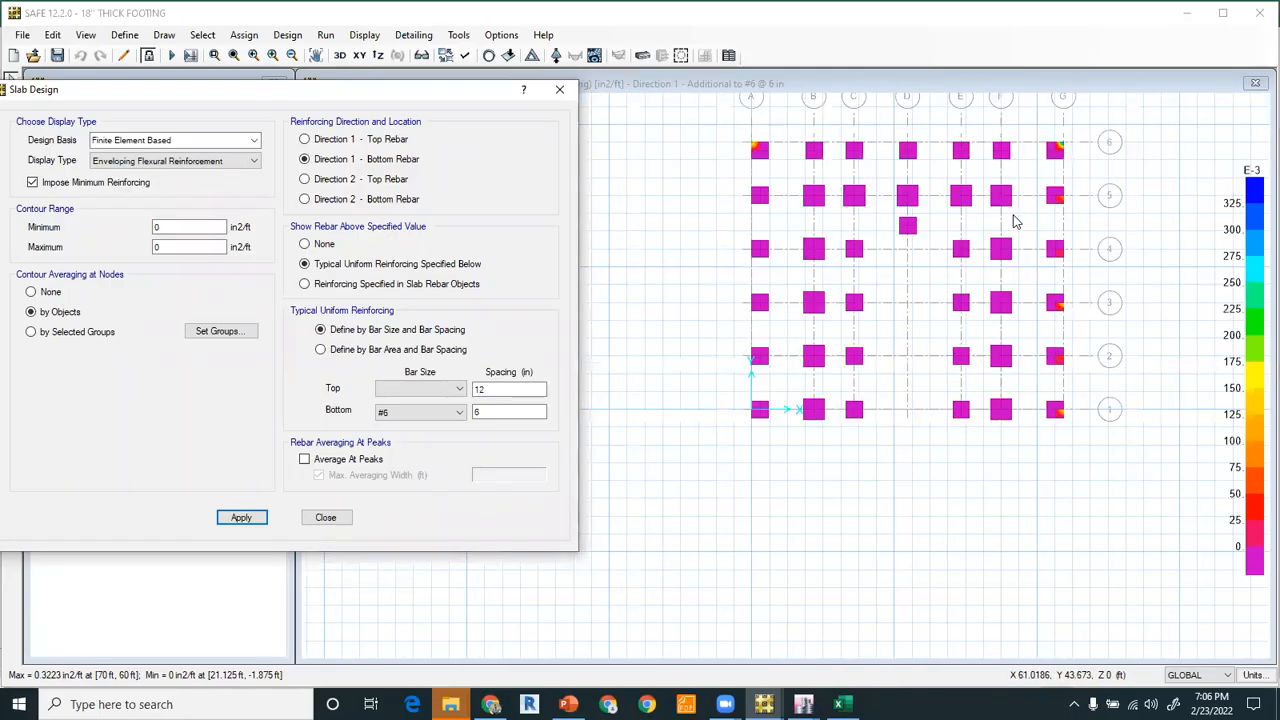
Show the Direction 1 top rebar required above a typical uniform top reinforcement of #6 bars at 12 in.
left_click(333, 141)
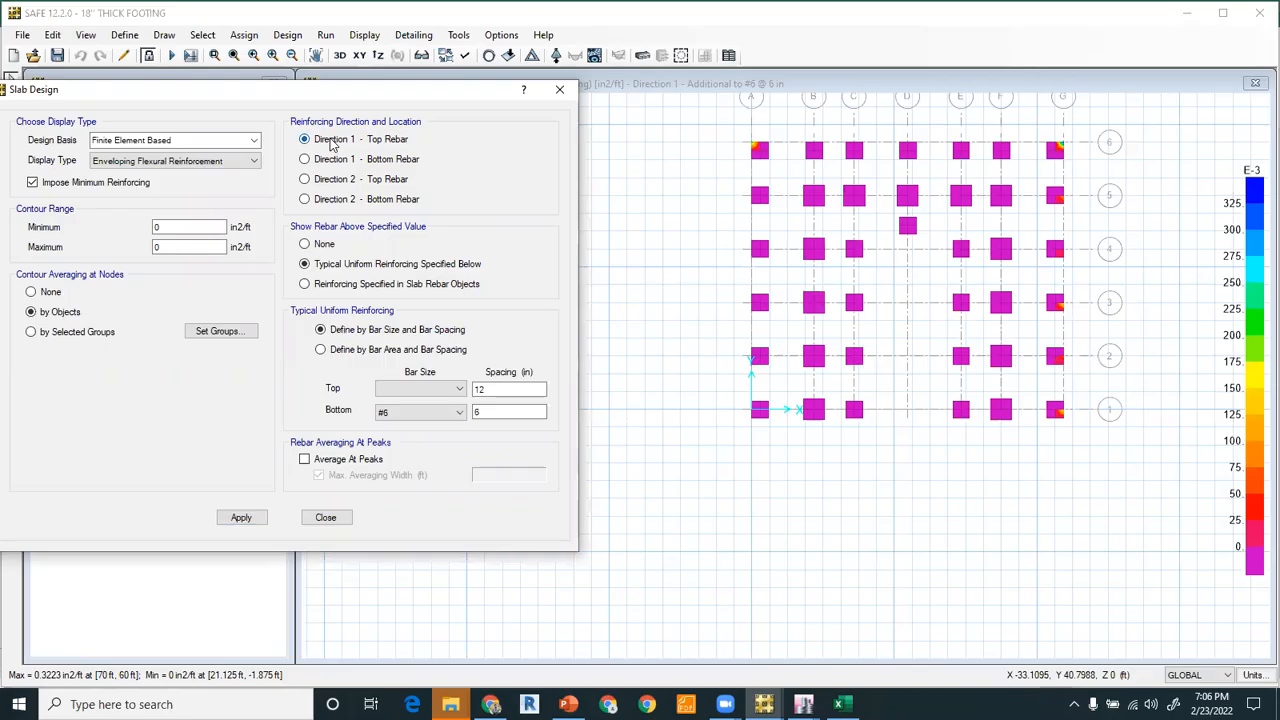
left_click(416, 392)
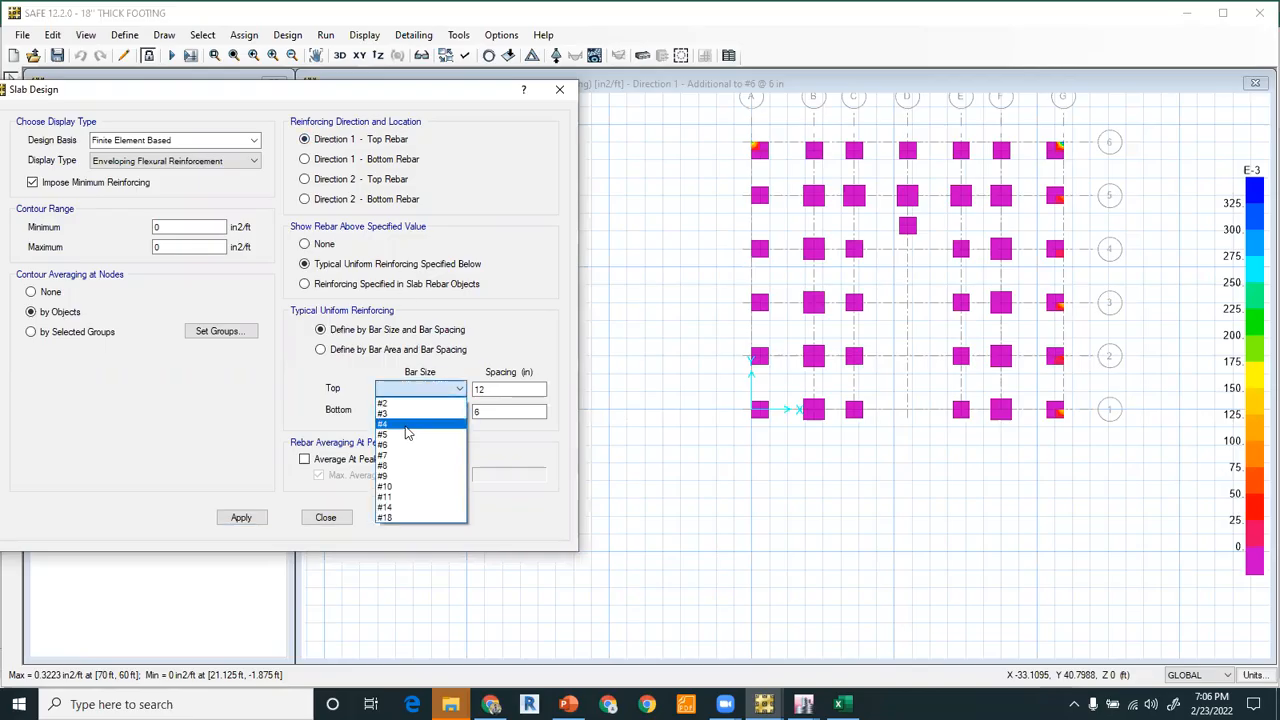
left_click(400, 445)
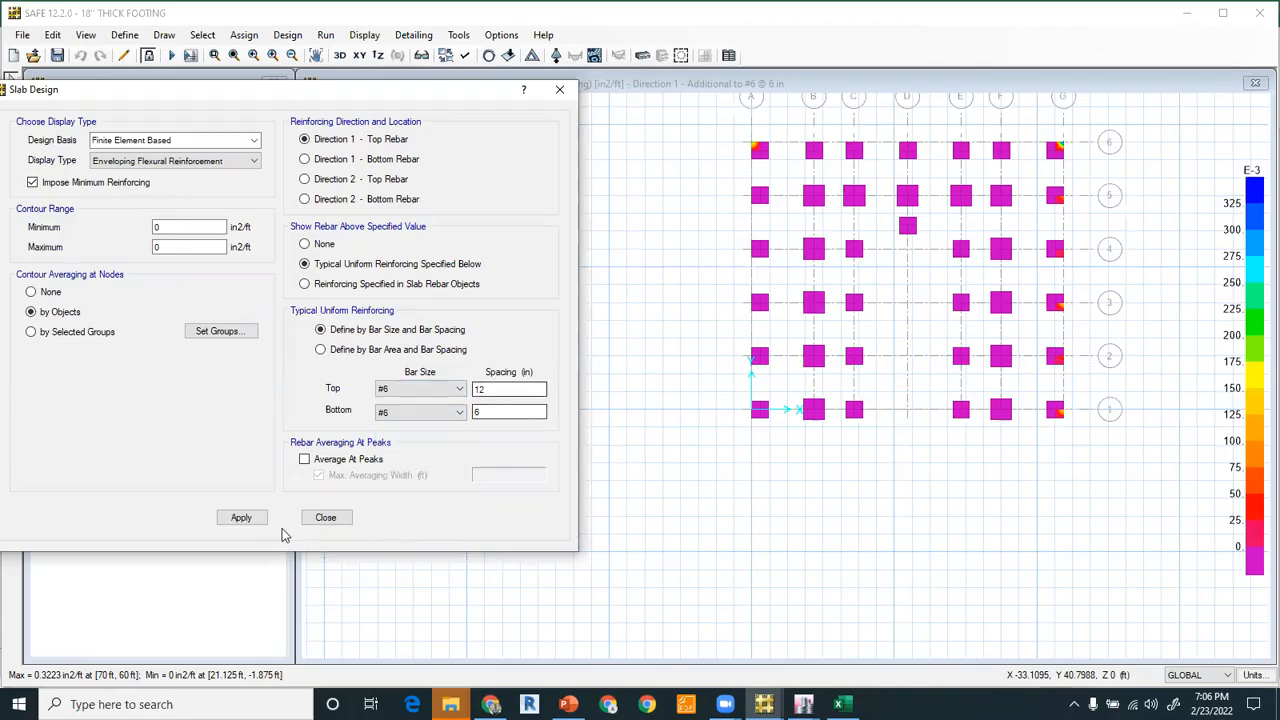
left_click(243, 517)
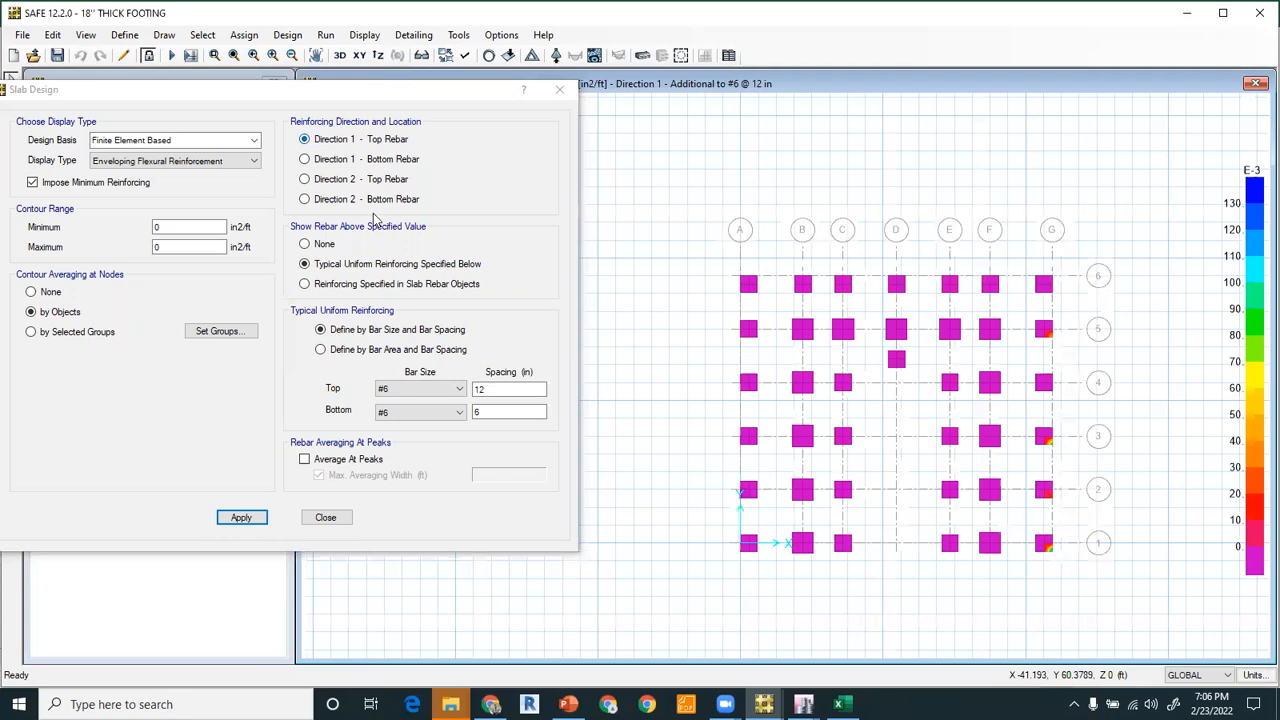
Show the Direction 2 top rebar required above #6 bars at 12 in and read the excess at the grid 6 footings on grids B and C.
left_click(350, 180)
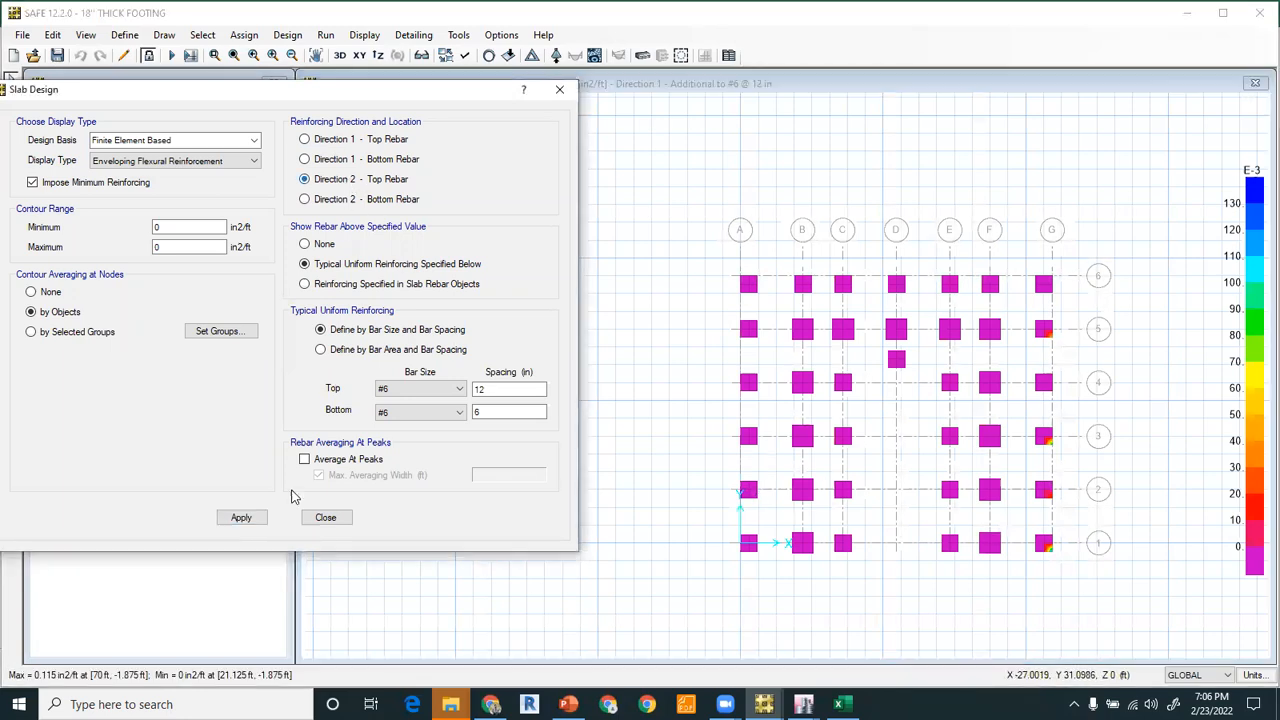
left_click(250, 518)
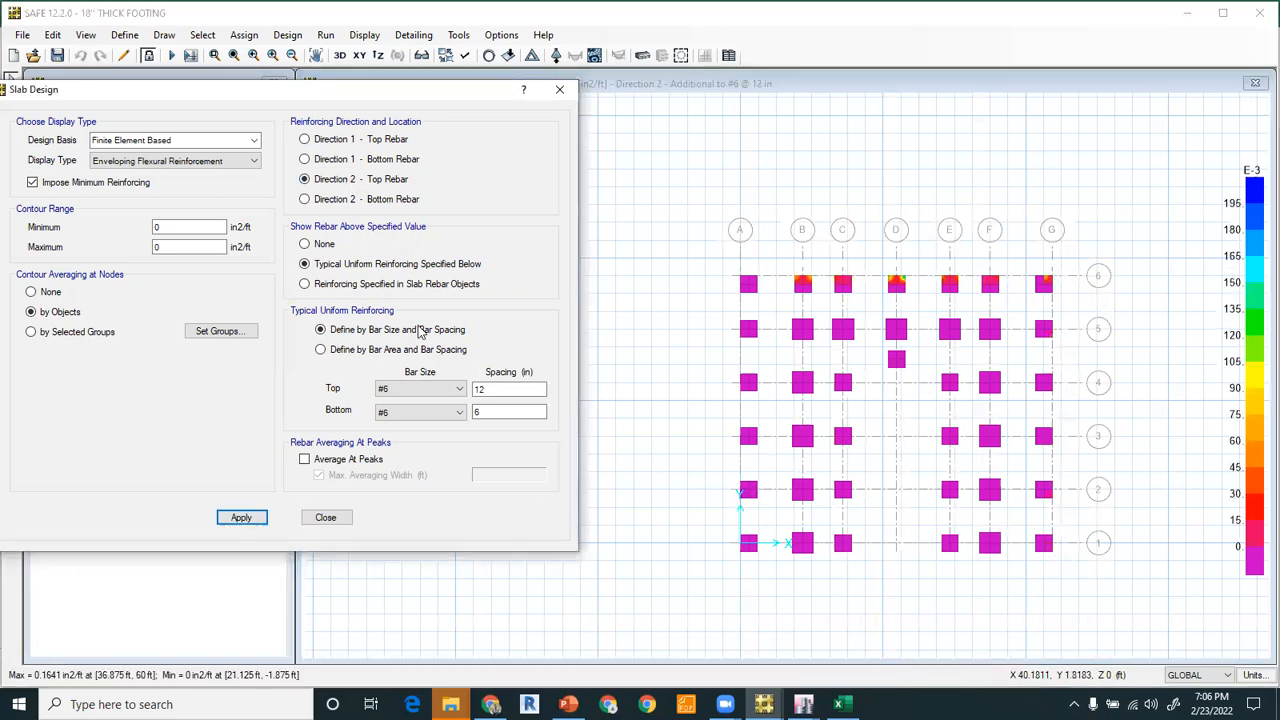
left_click(451, 411)
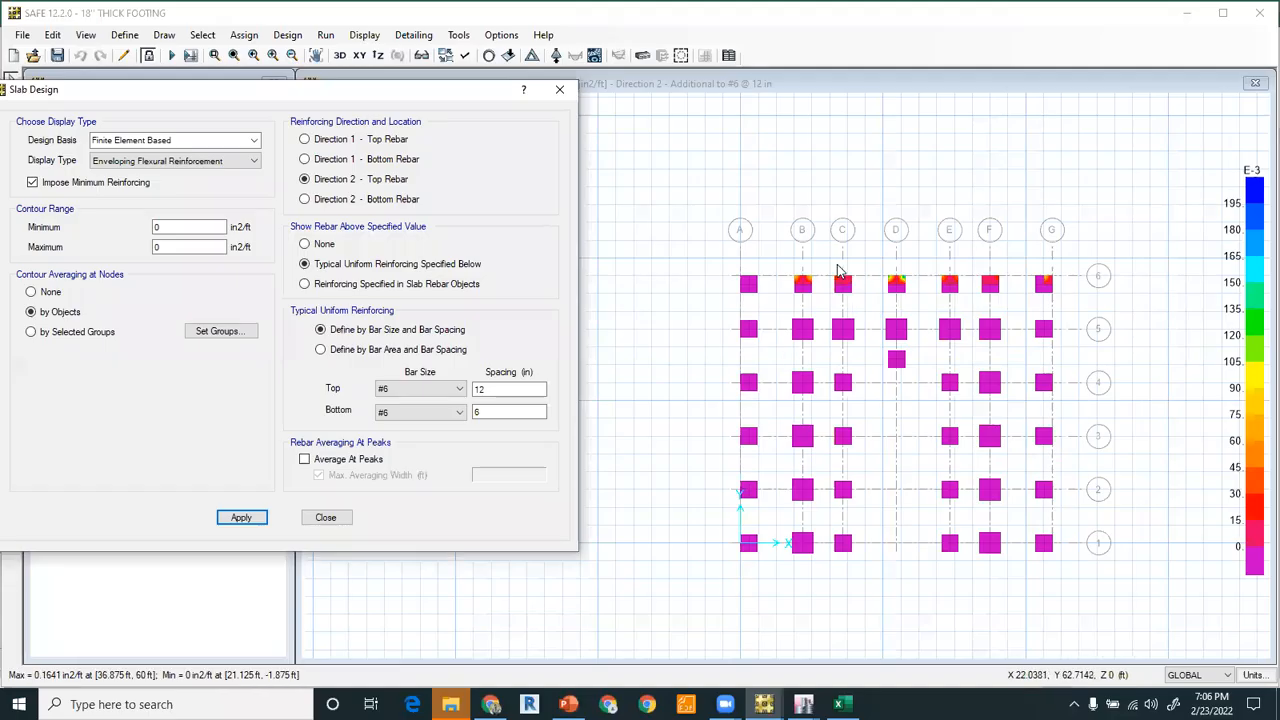
scroll(853, 284, "up", 5)
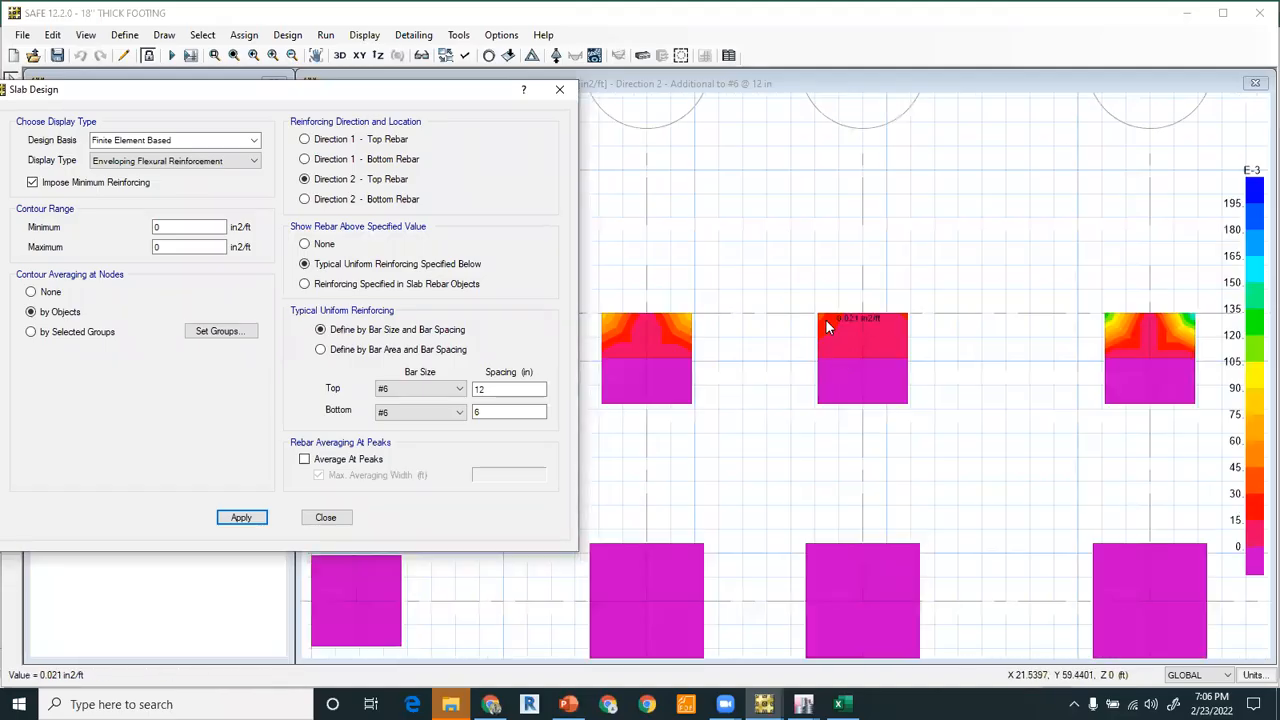
middle_click_drag(744, 379, 937, 379)
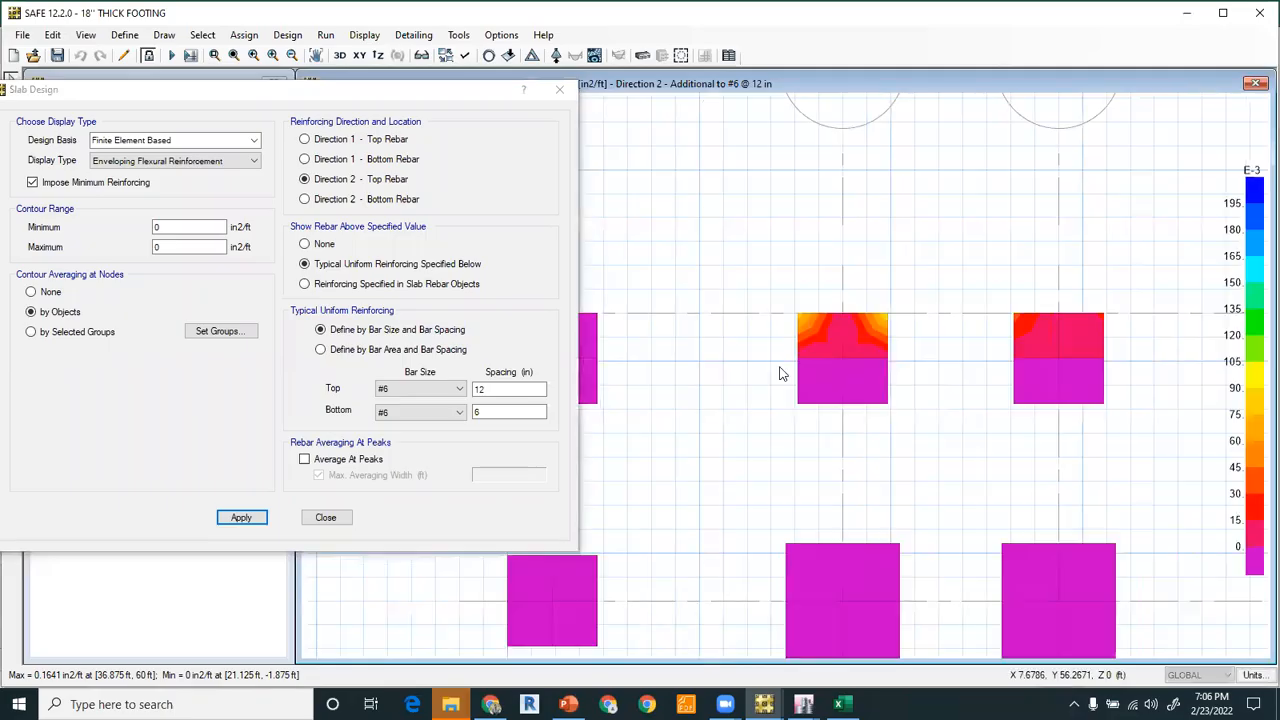
mouse_move(814, 333)
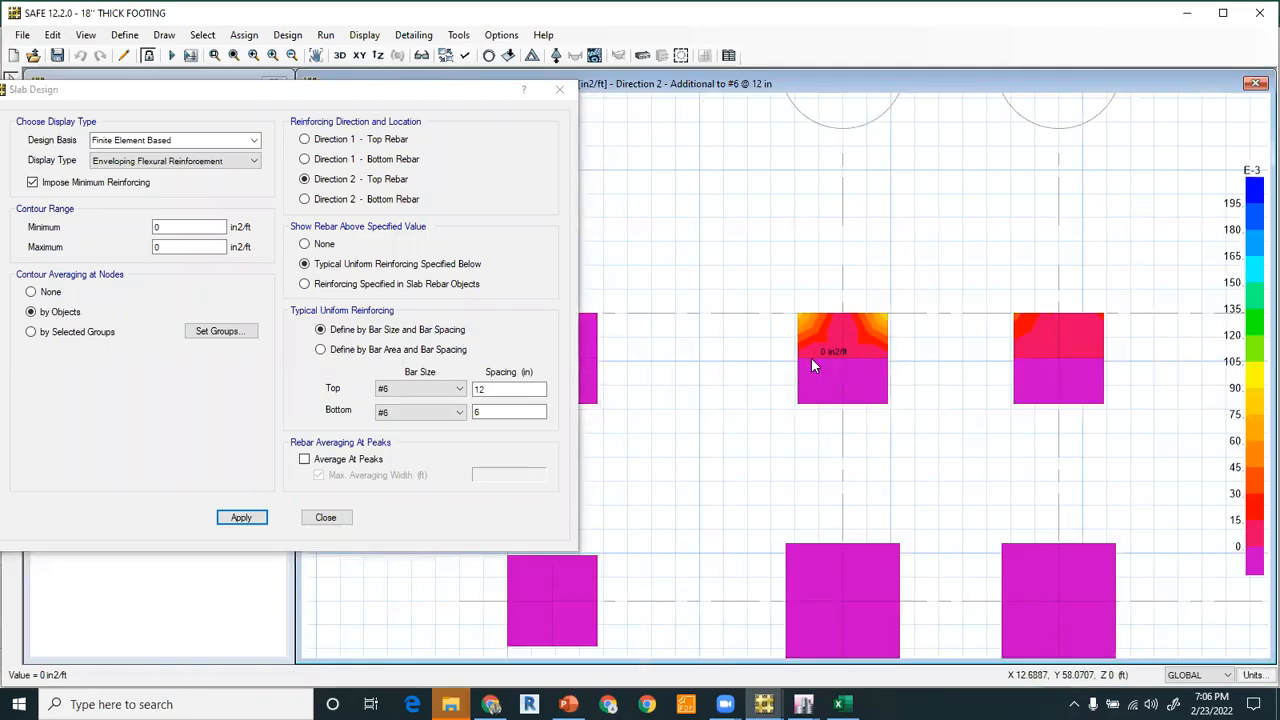
Set the typical spacing to 6 in for top bars and 3 in for bottom bars, and show the Direction 2 top rebar excess.
scroll(811, 360, "down", 3)
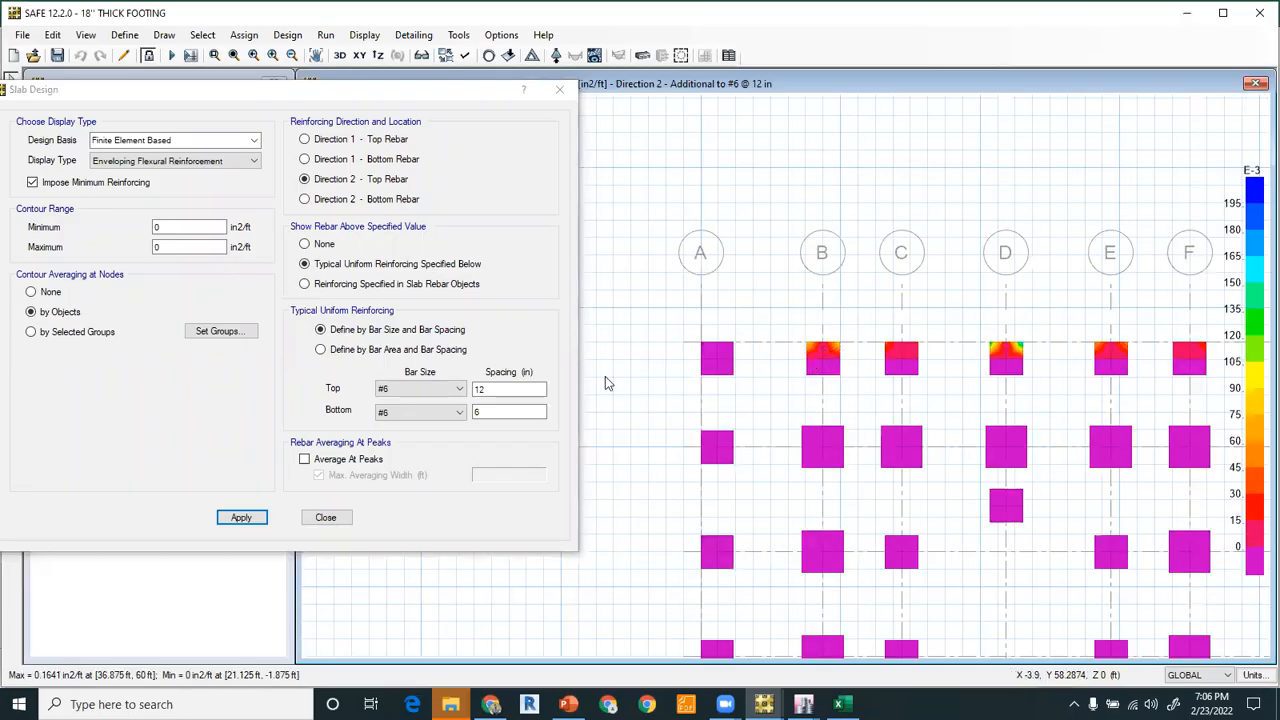
left_click_drag(488, 412, 465, 416)
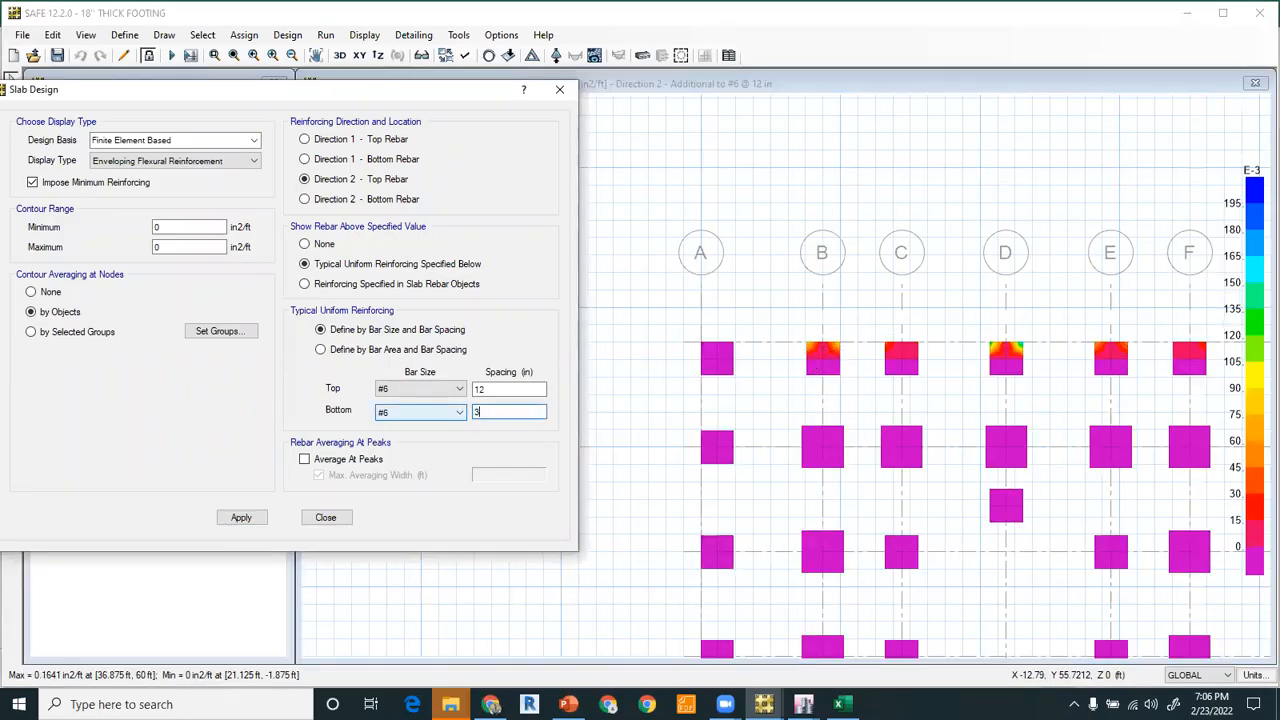
left_click(488, 389)
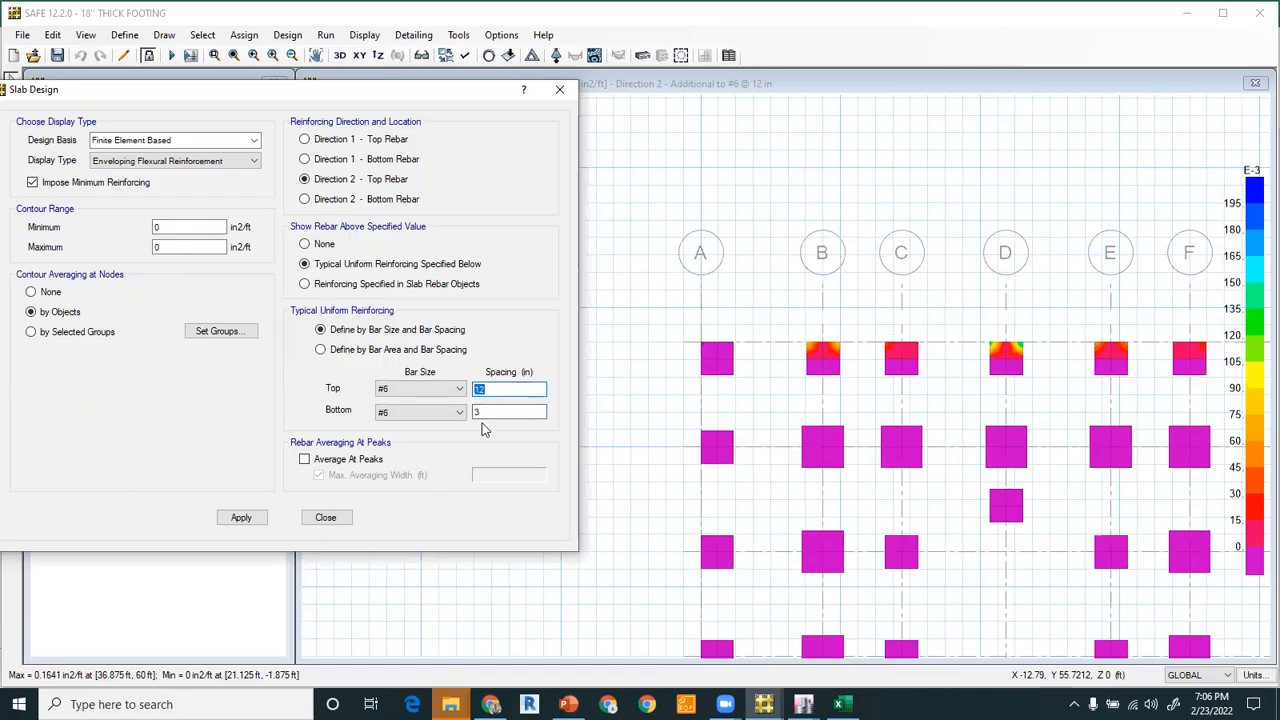
type("6")
left_click(240, 517)
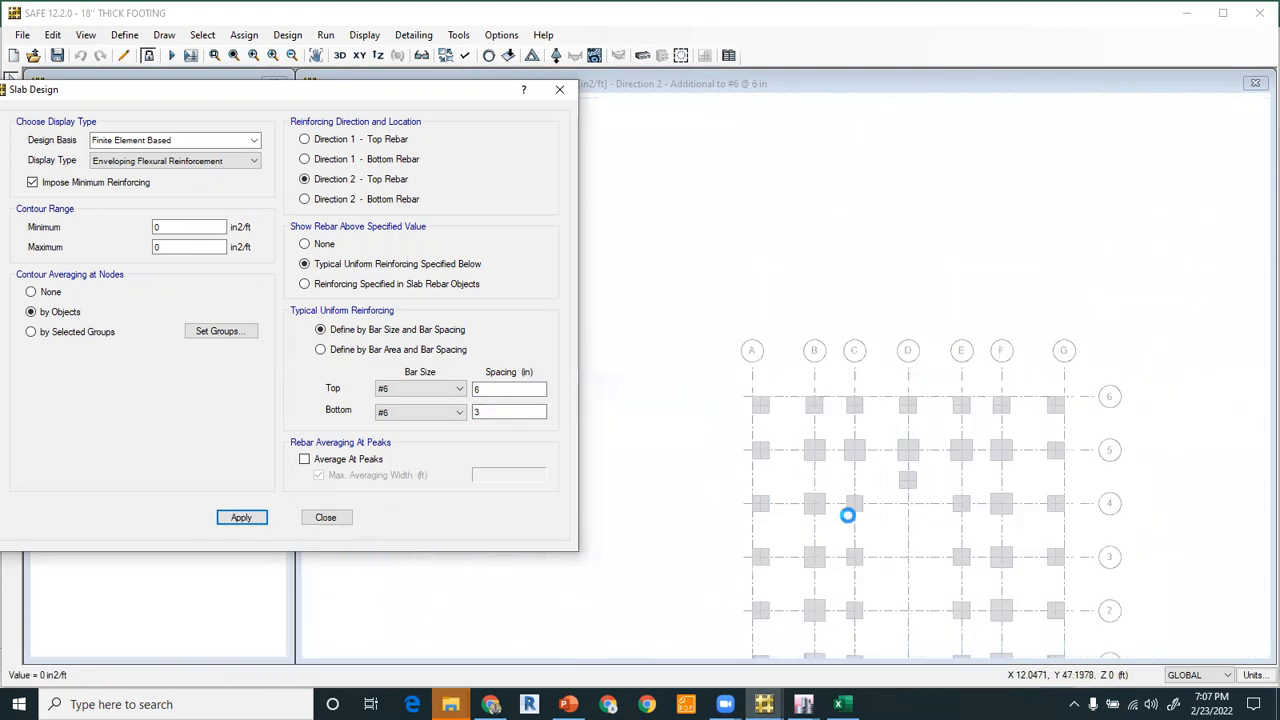
Change the typical top bar size to #4 and show the additional top rebar required in Direction 2 and in Direction 1.
left_click(420, 389)
left_click(447, 422)
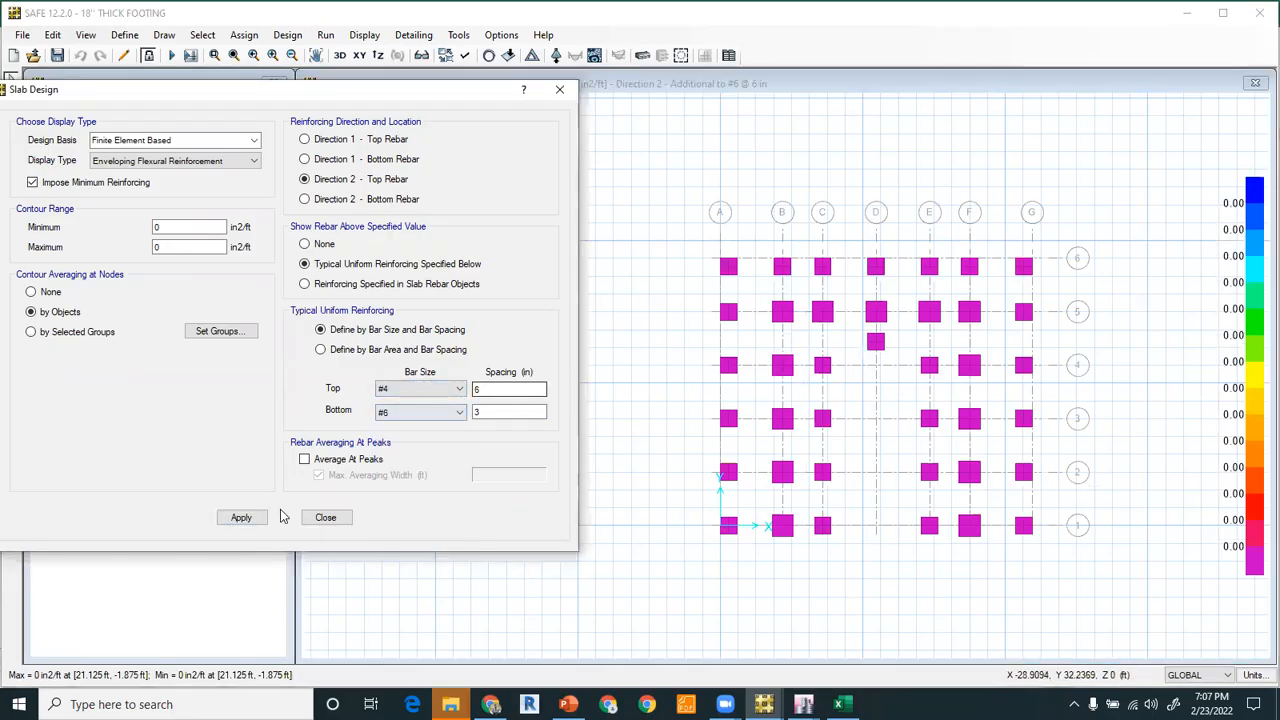
left_click(236, 516)
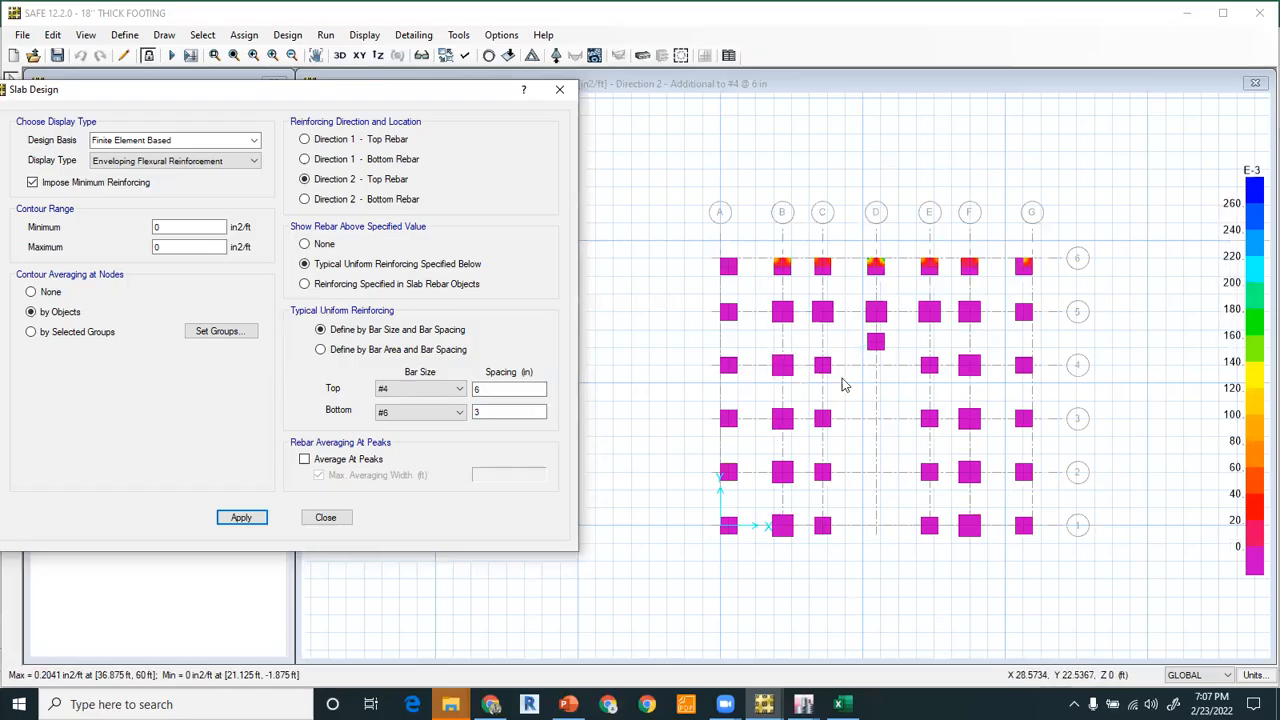
left_click(344, 142)
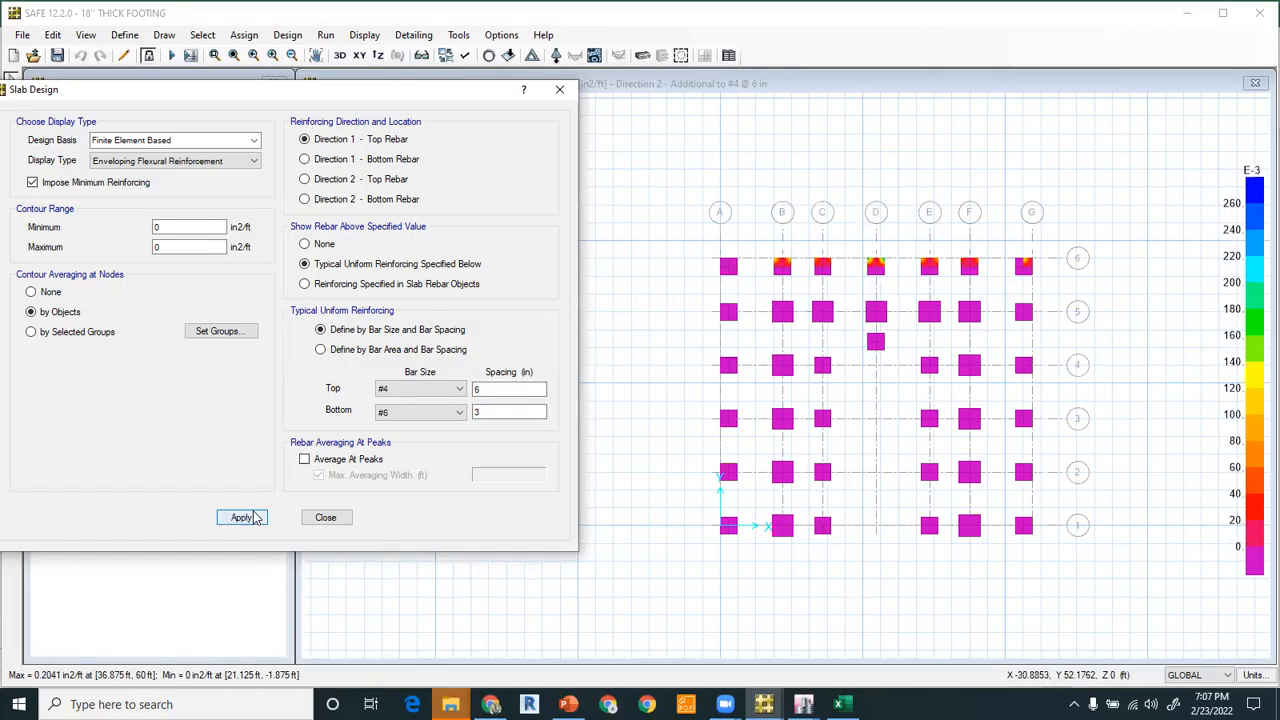
left_click(246, 517)
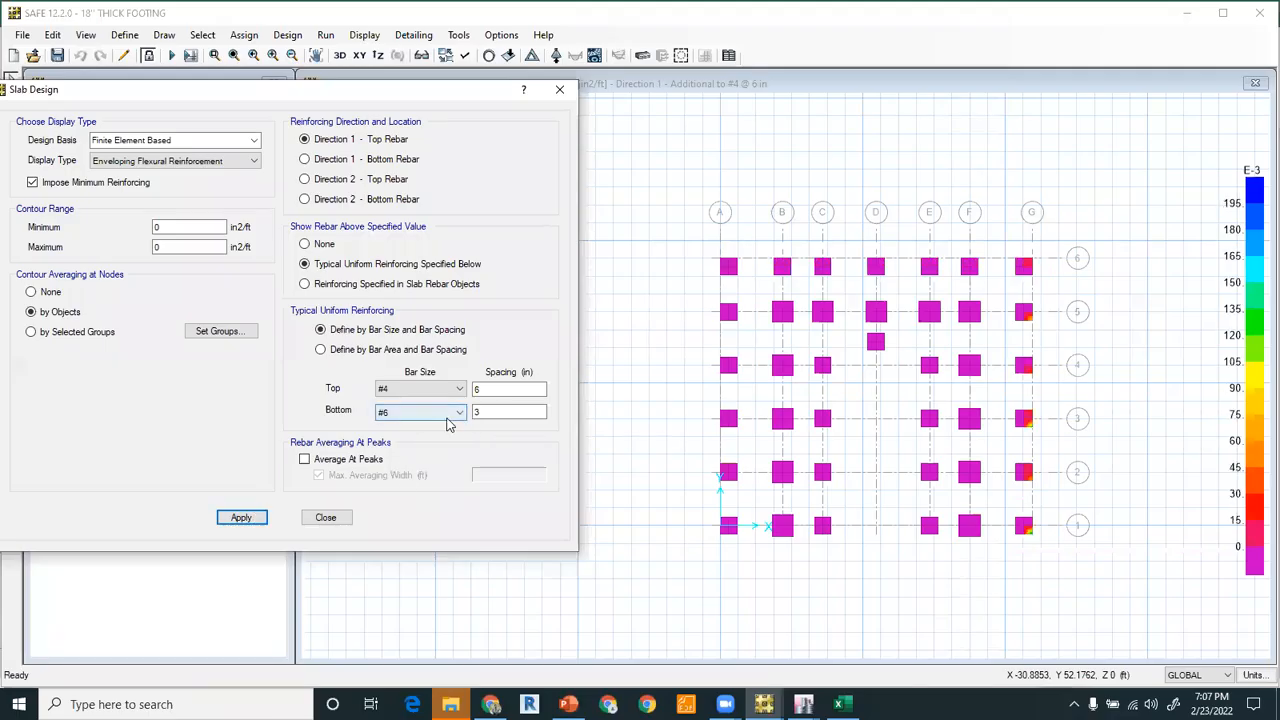
Show the full Direction 1 top rebar requirement with no typical reinforcement deducted and read the intensity at the grid A footings.
left_click(306, 245)
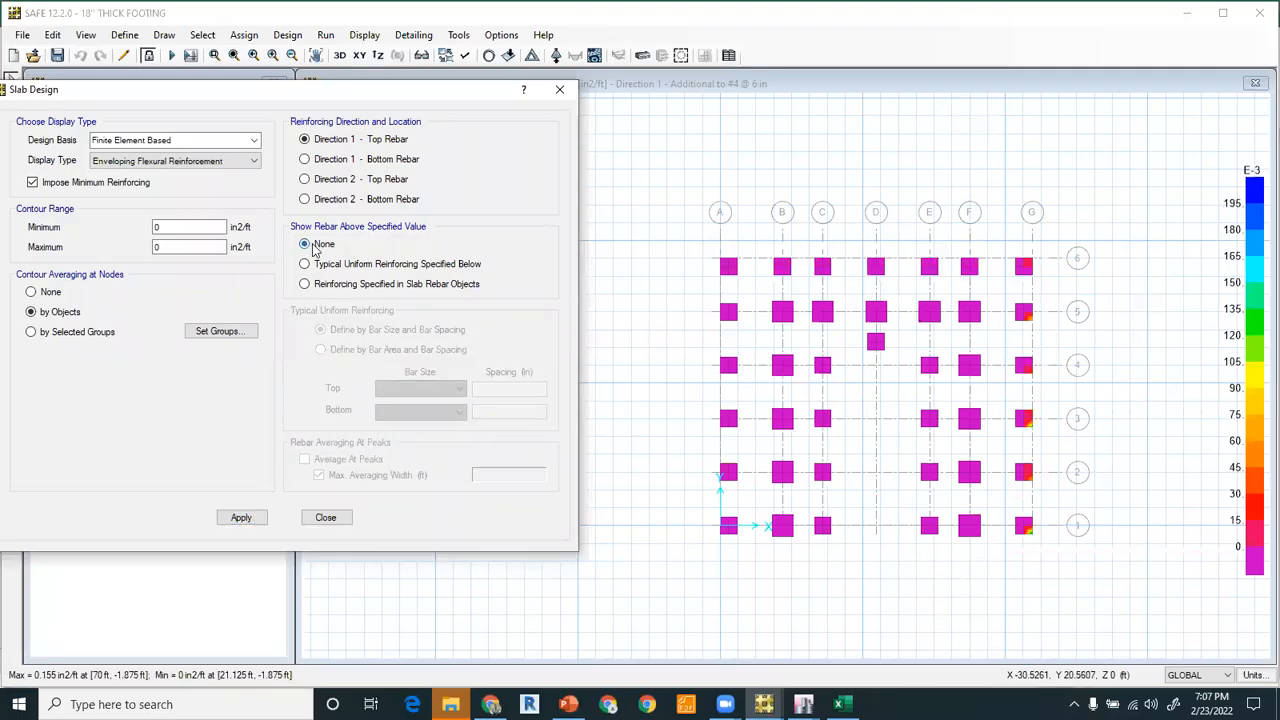
left_click(251, 517)
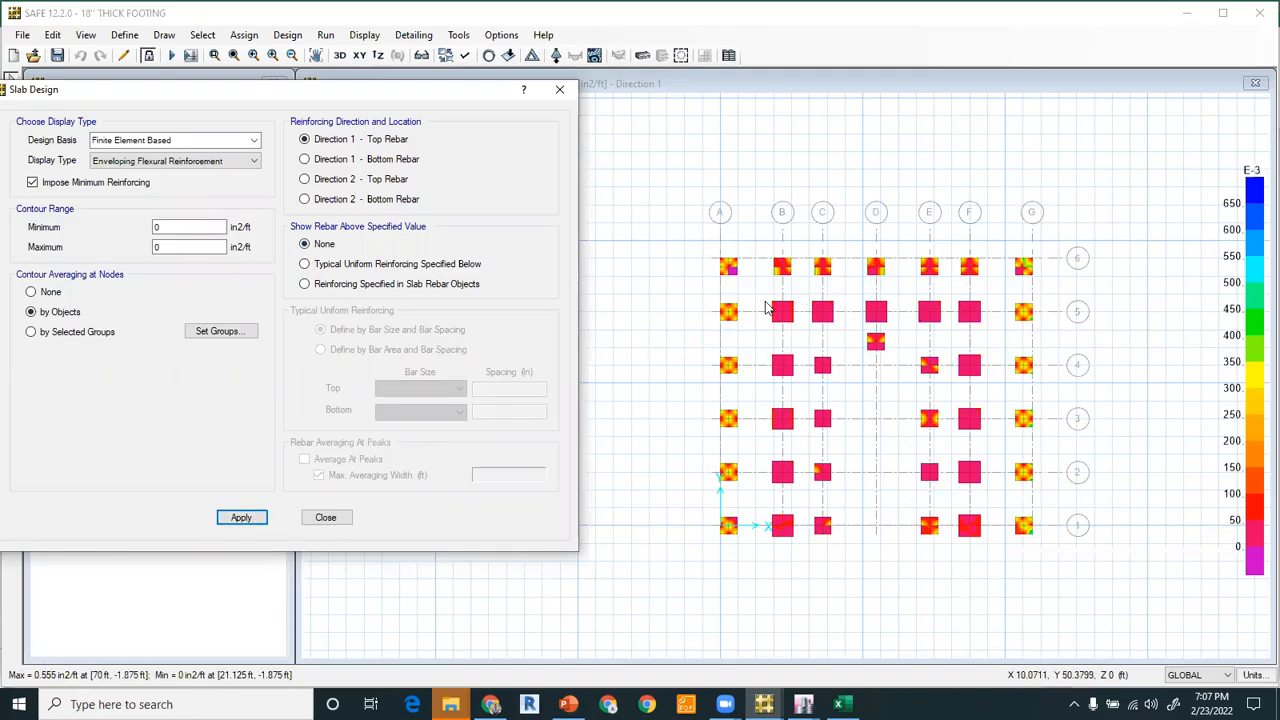
scroll(796, 357, "up", 3)
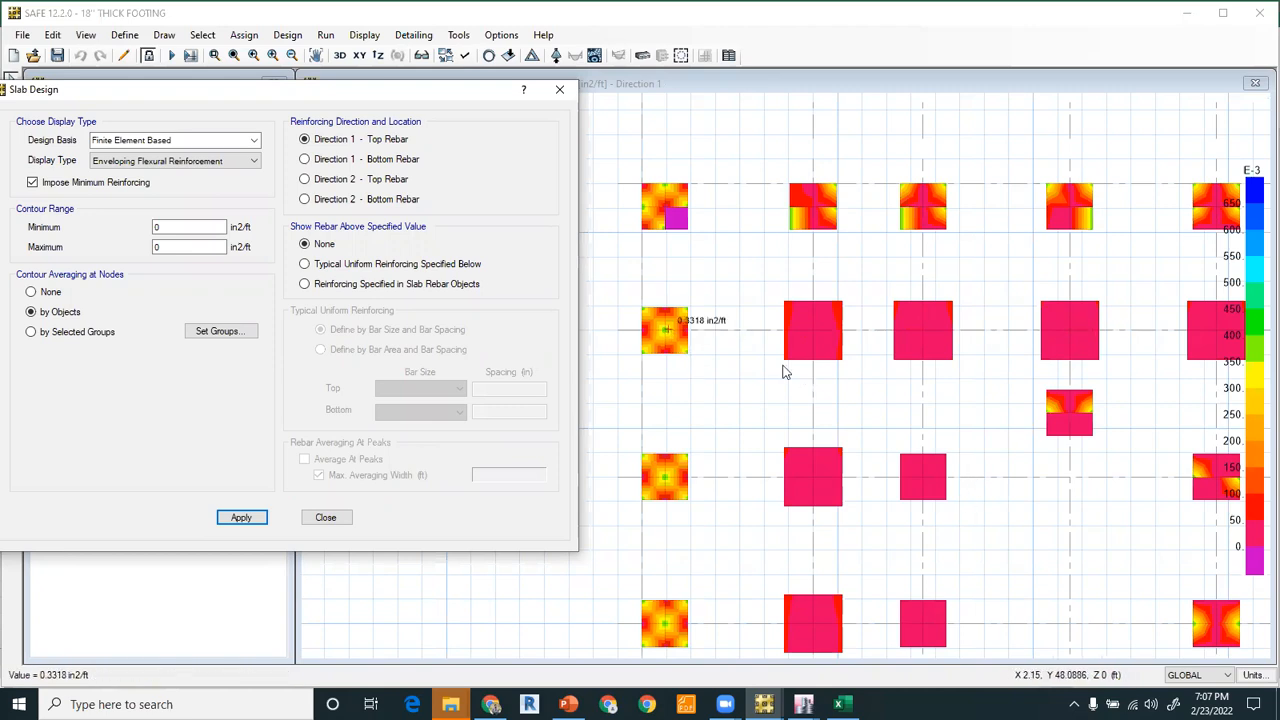
left_click(823, 333)
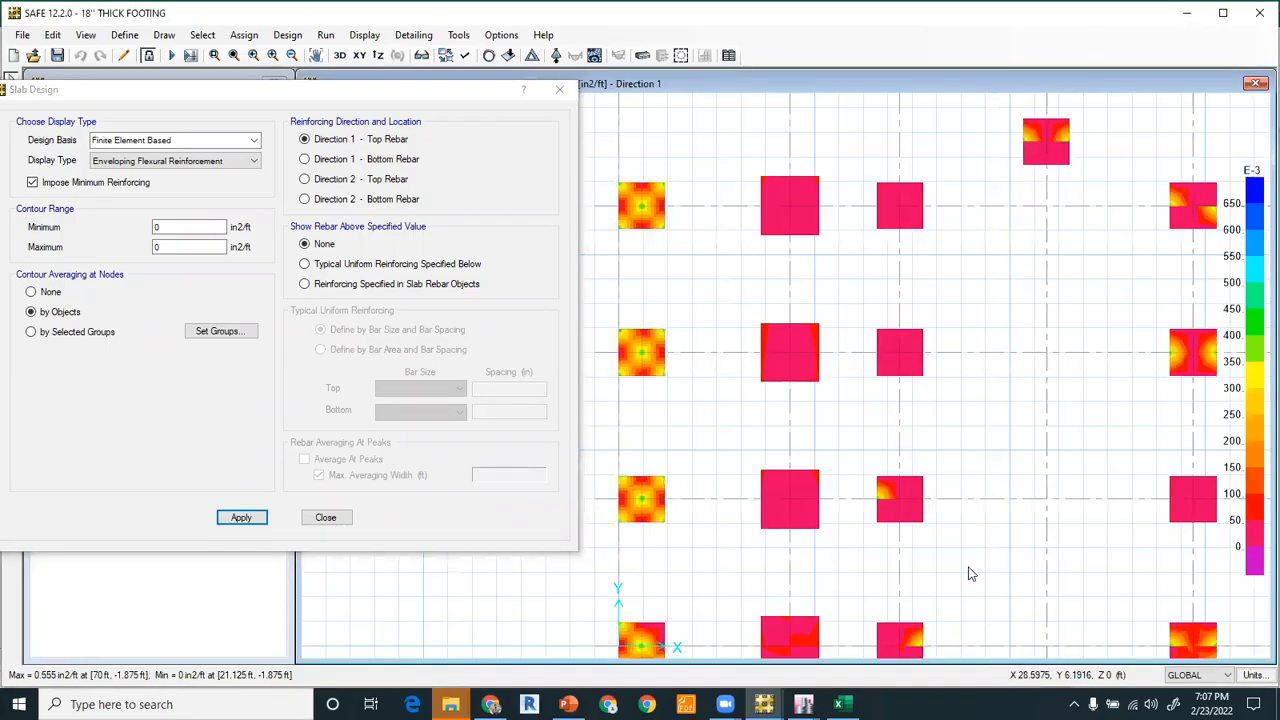
Show the Direction 1 top rebar required above typical uniform #4 bars at 6 in across all footings again.
left_click(304, 264)
left_click(427, 390)
left_click(455, 425)
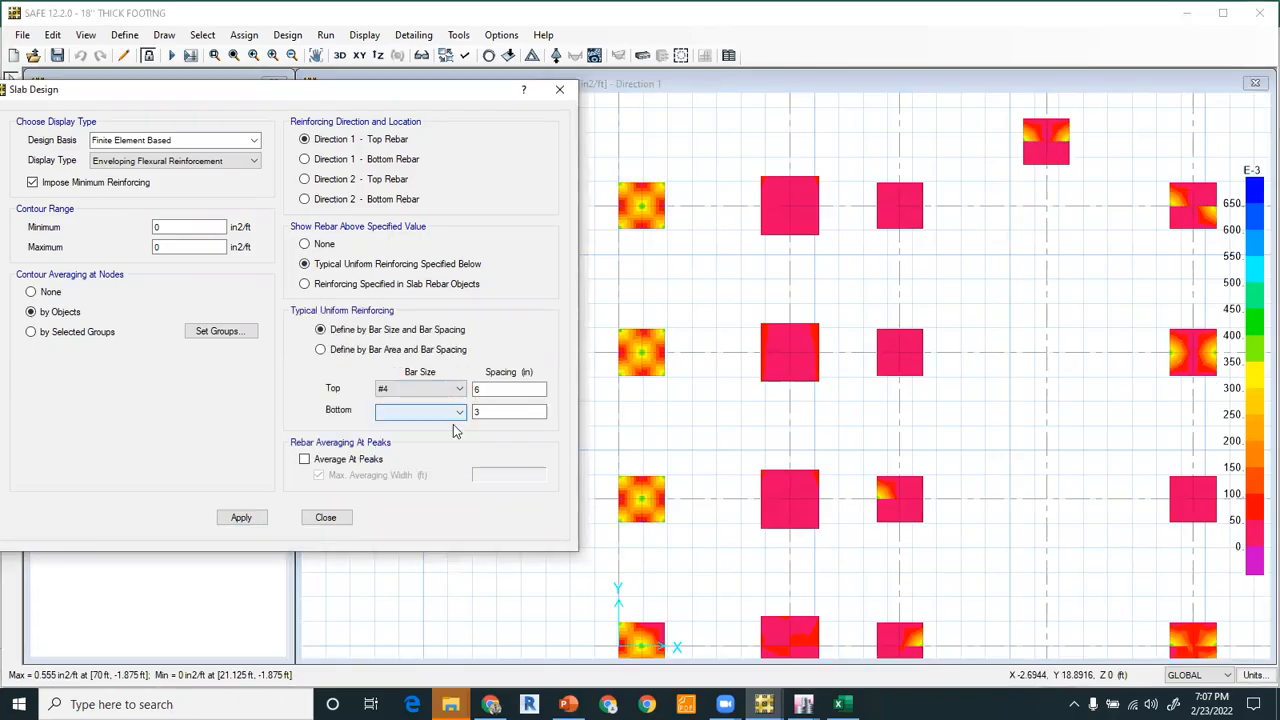
left_click(250, 518)
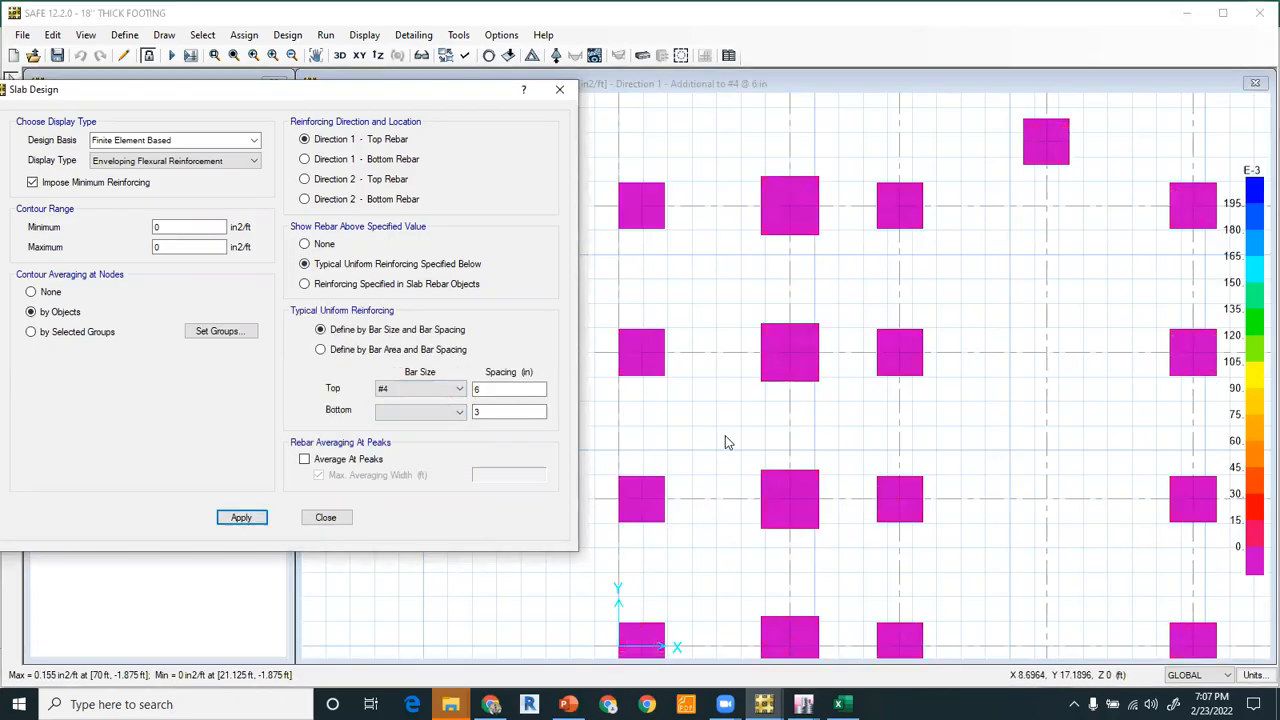
scroll(762, 440, "down", 2)
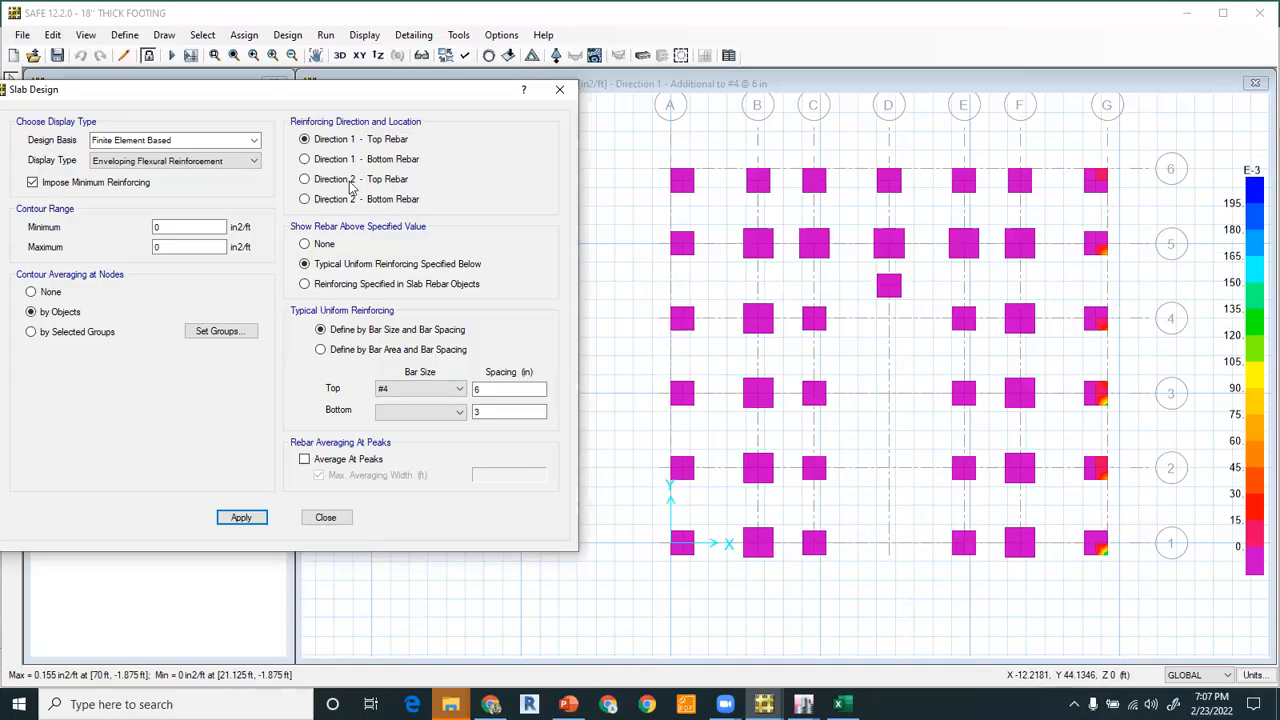
Show the Direction 2 top rebar excess and reduce the typical #4 top bar spacing to 3 in.
left_click(241, 517)
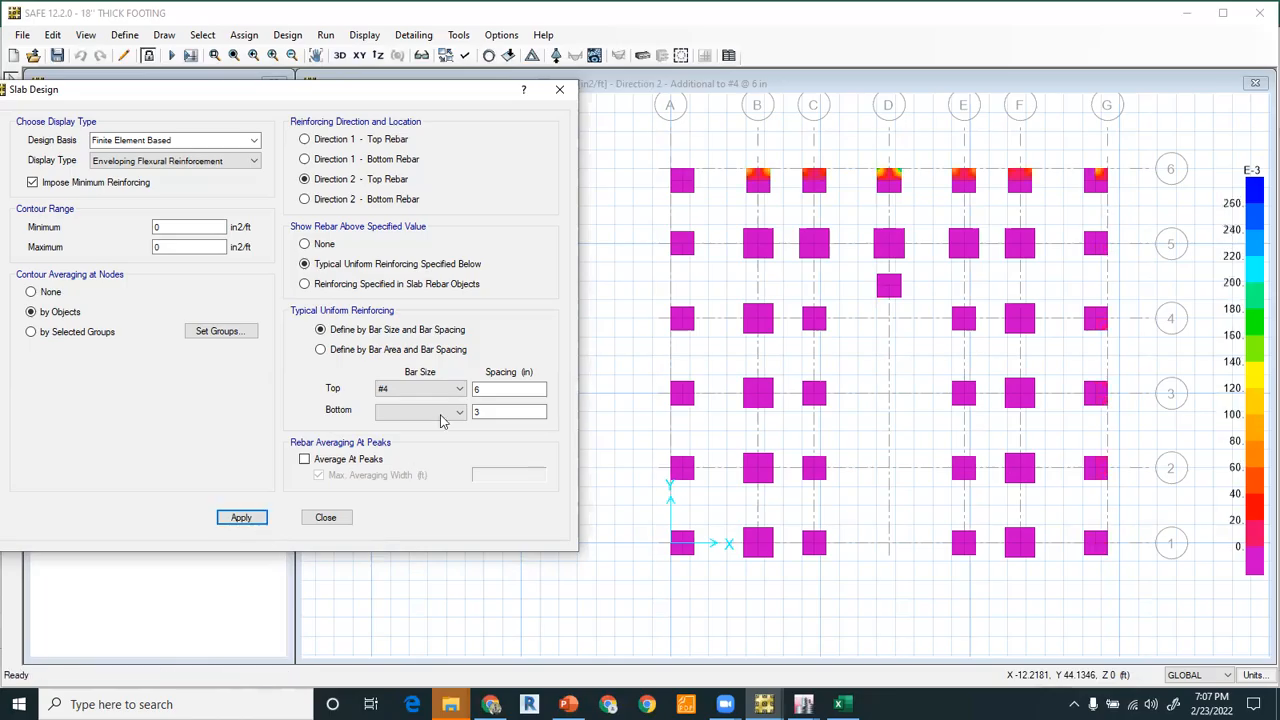
double_click(478, 389)
key("Return")
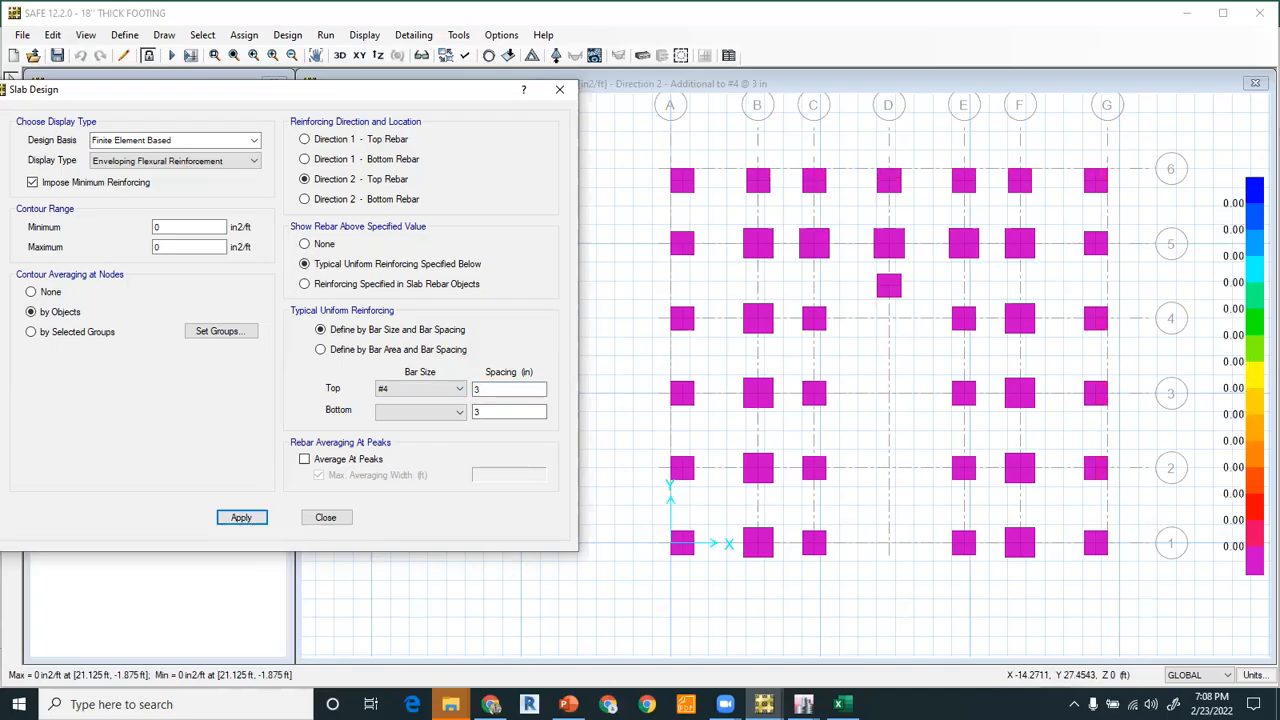
Switch to PowerPoint and add the line "Bottom ineterior = # 6@ 6″ c/c bot" below ETABS RESULTS on slide 10.
left_click(568, 704)
left_click(493, 525)
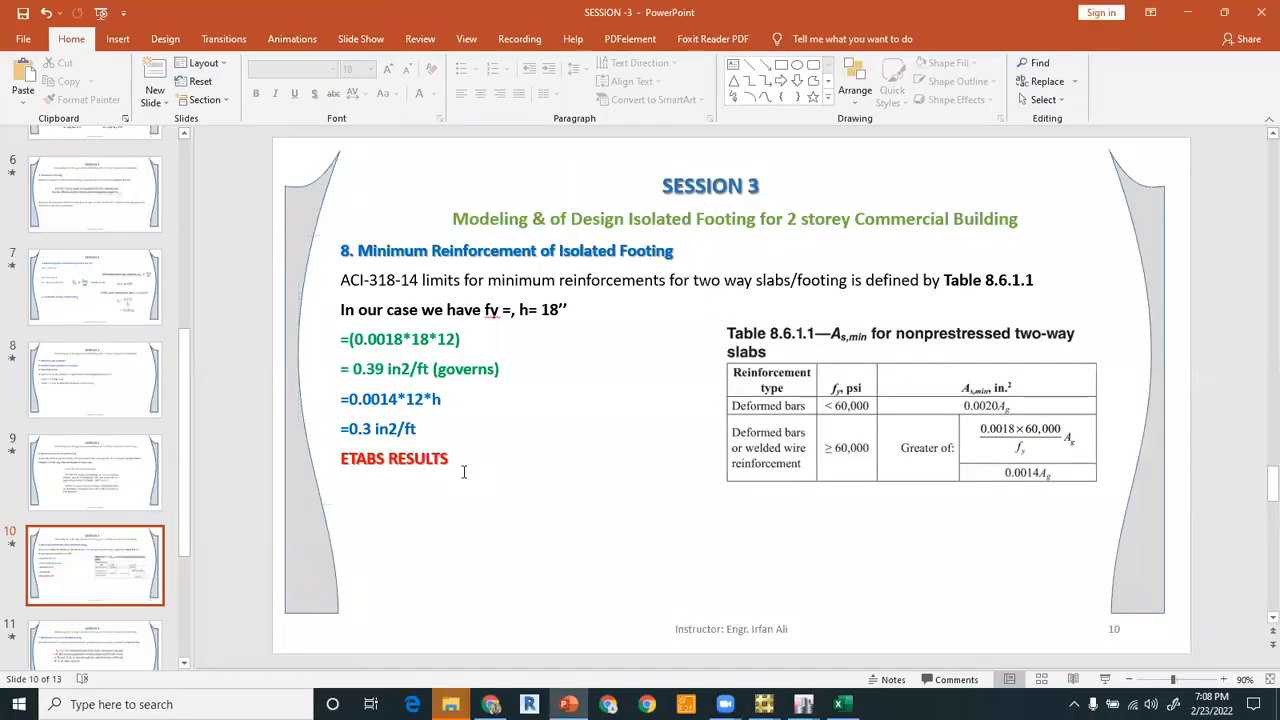
left_click(463, 468)
key("Return")
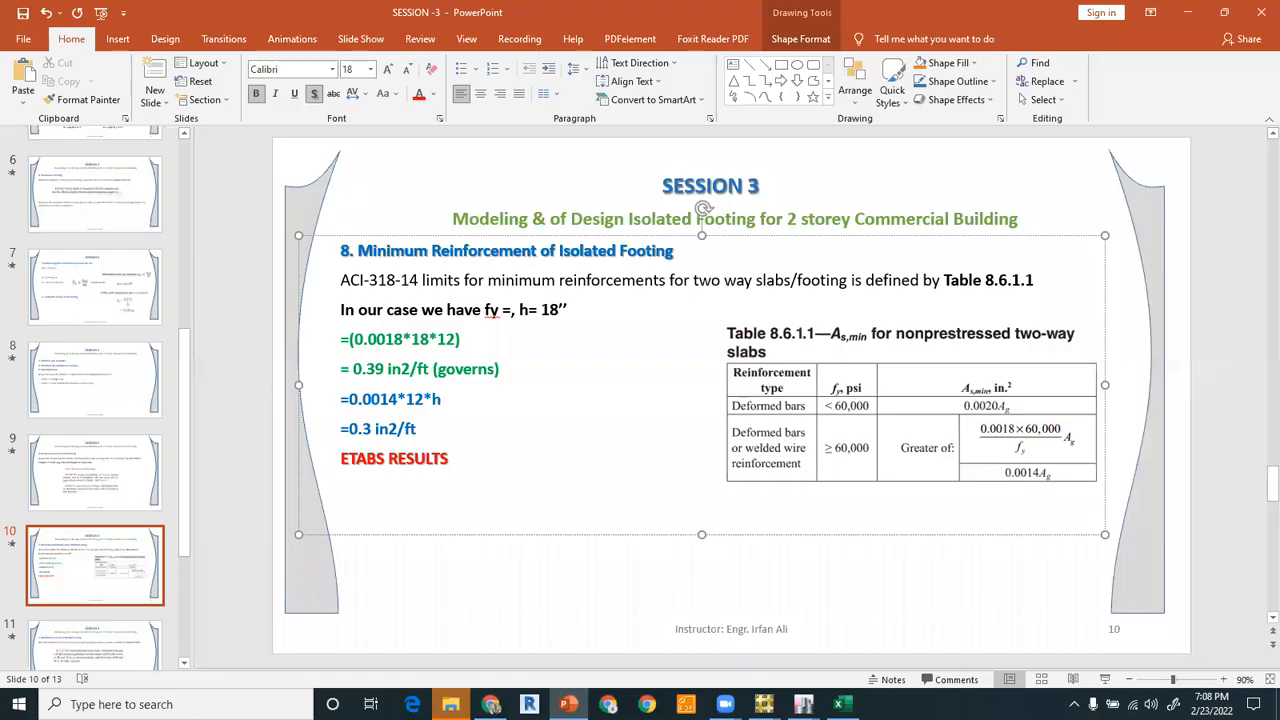
type("Bottom ineter")
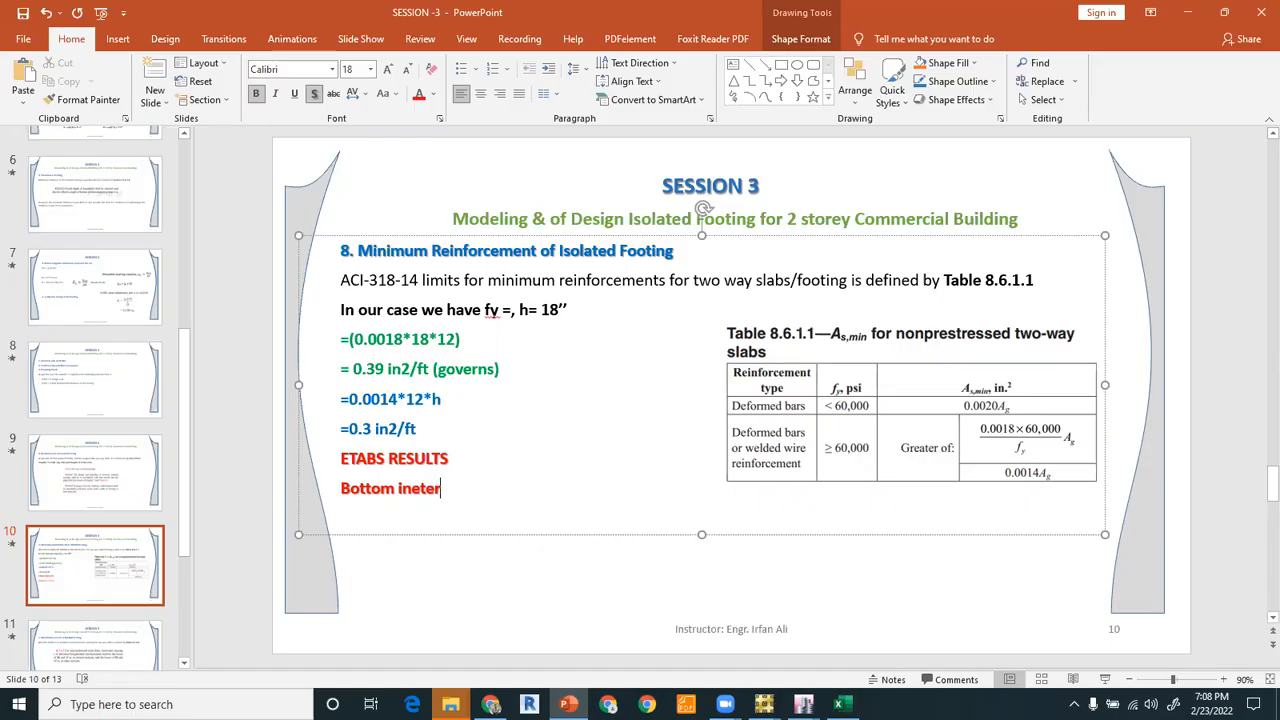
type("rior  = # 6@")
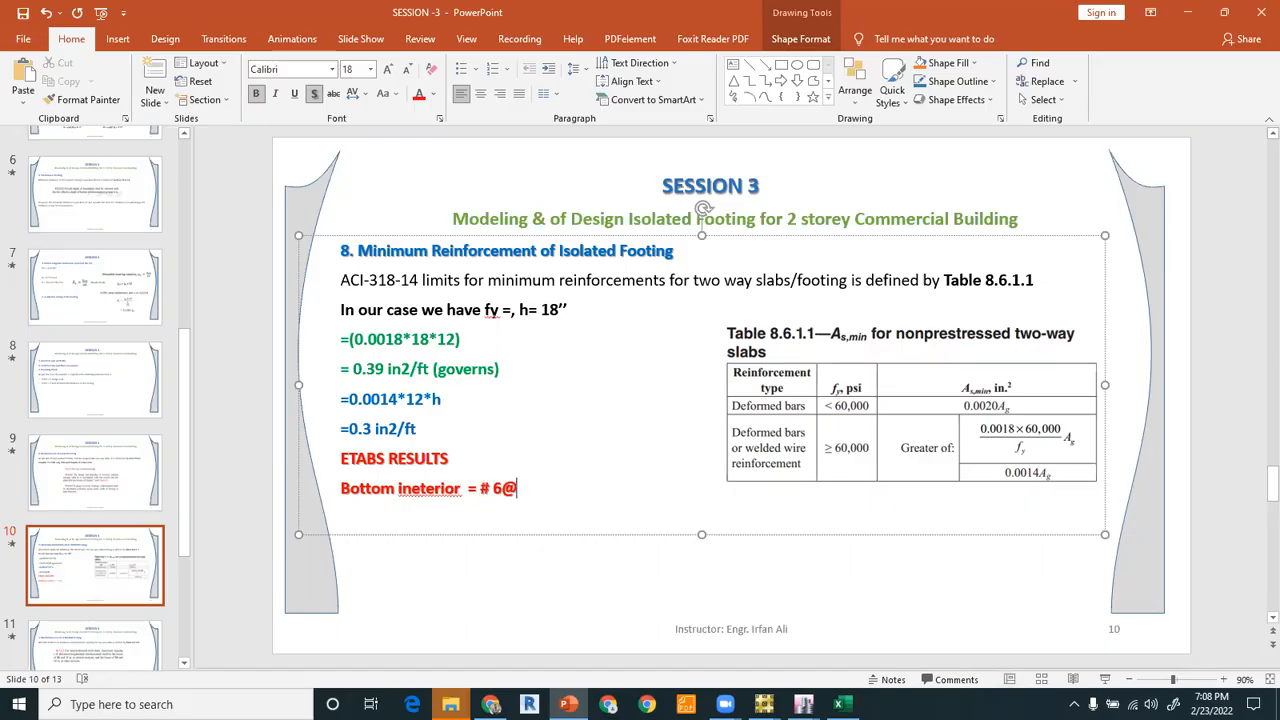
type(" 6\" ")
type("c/c")
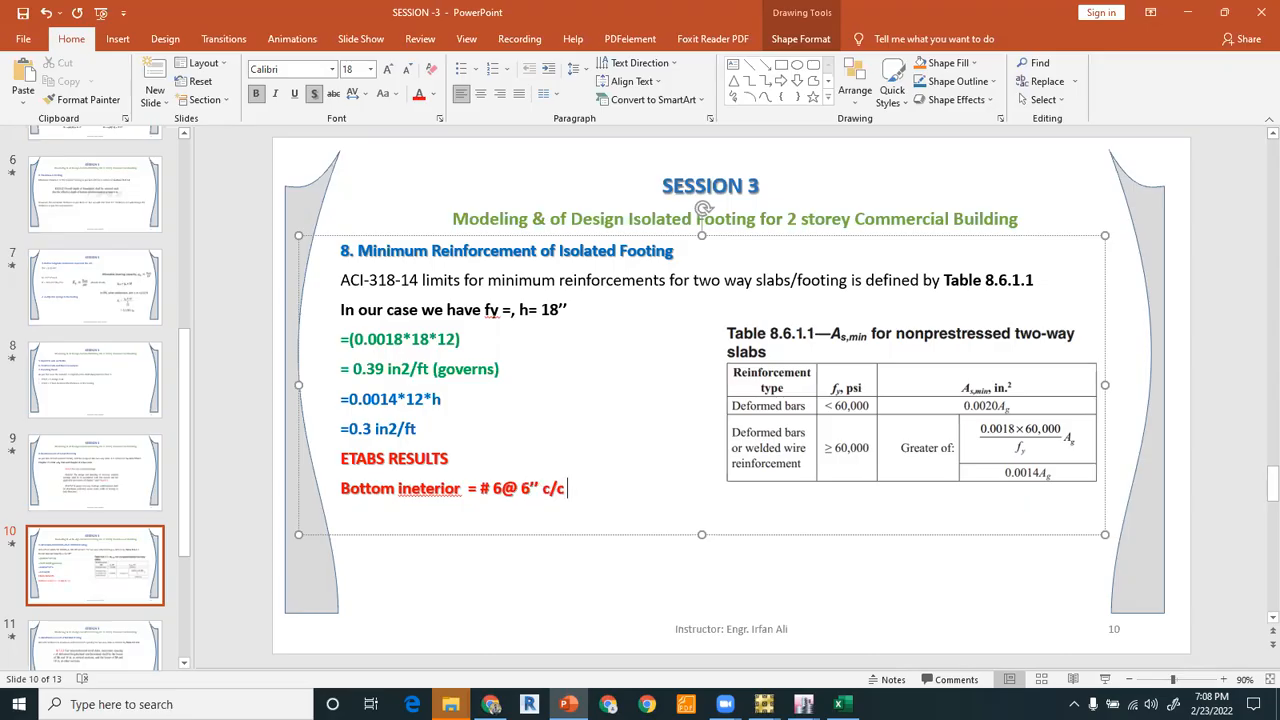
type(" bot")
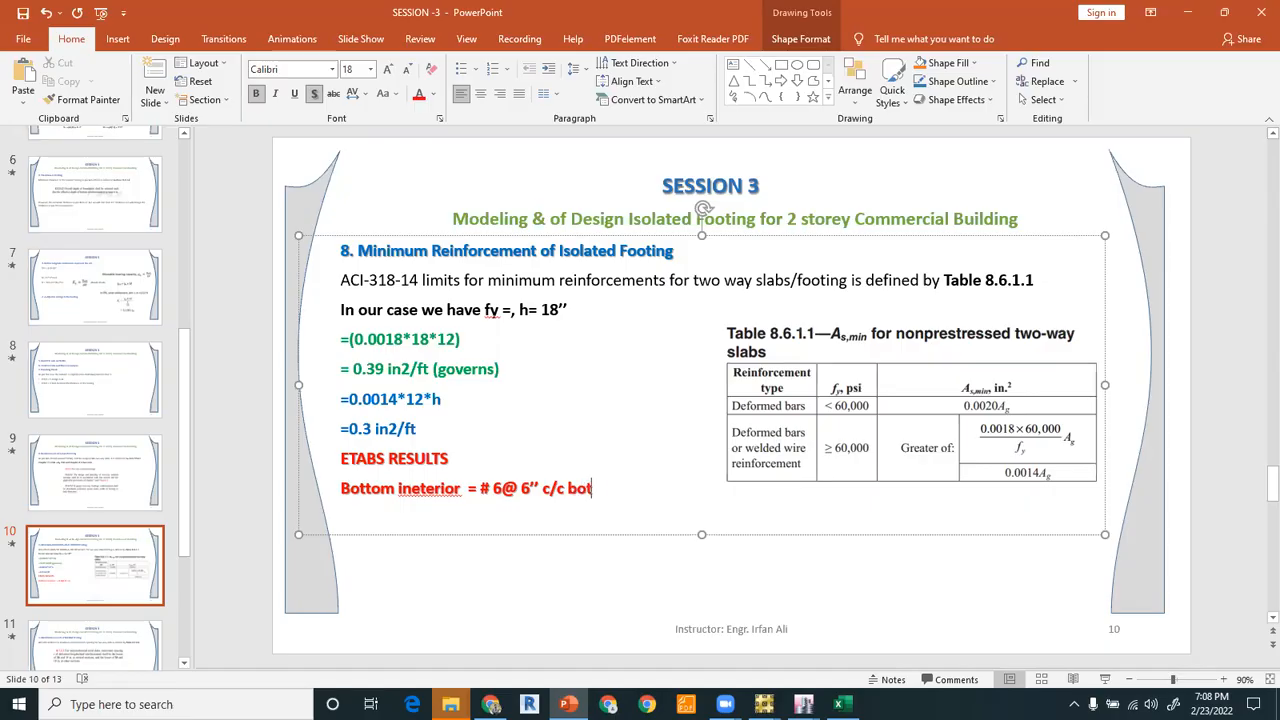
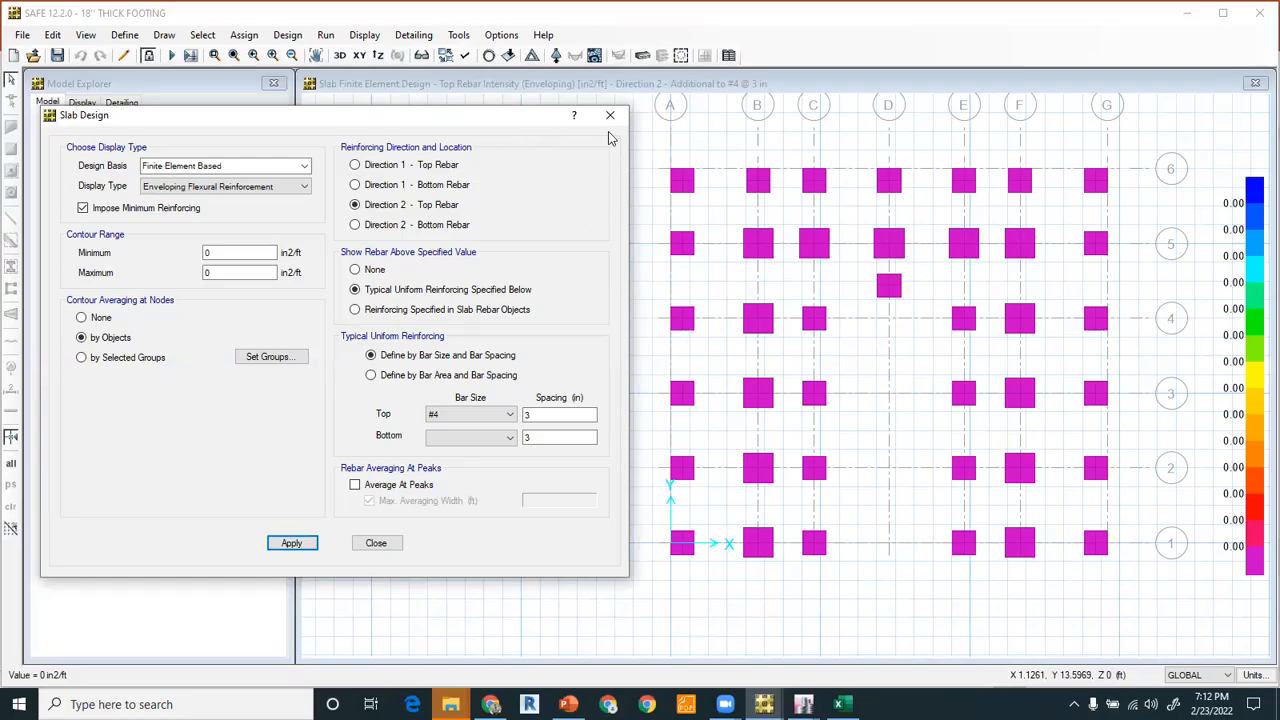
Close the Slab Design settings over the footing plan and switch to the PowerPoint presentation.
left_click_drag(560, 115, 521, 57)
left_click(571, 57)
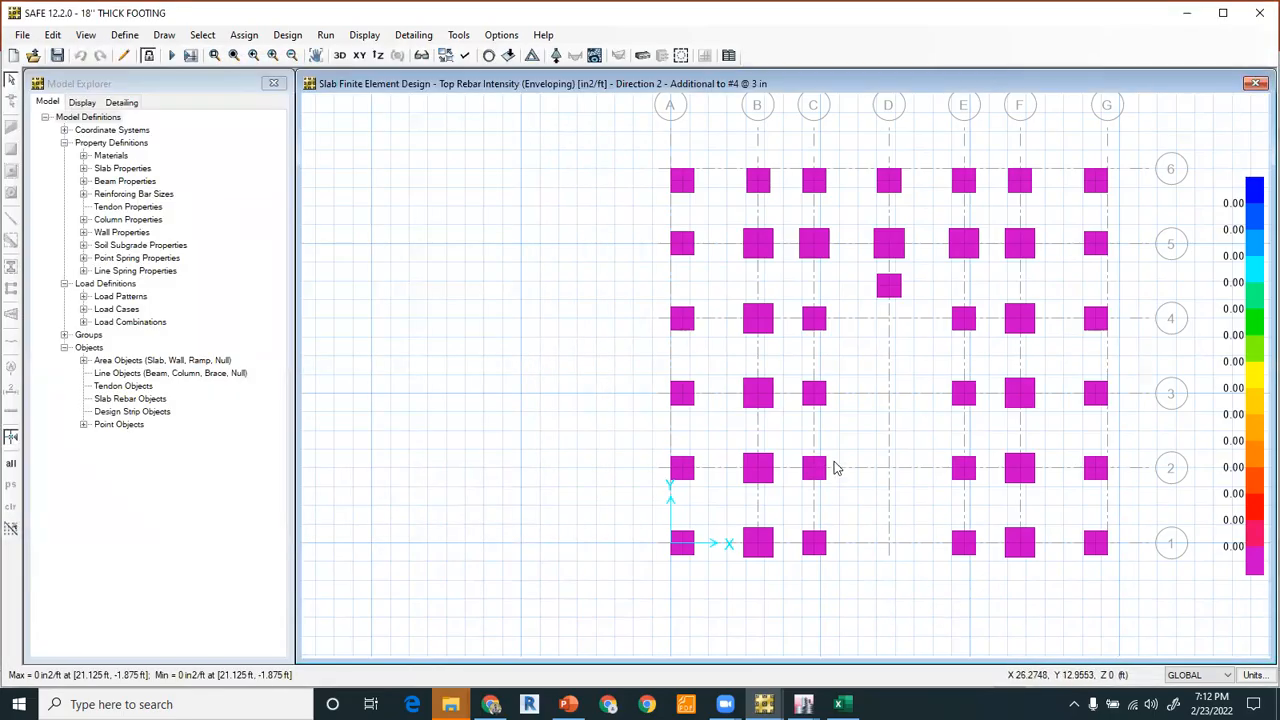
middle_click_drag(866, 431, 757, 449)
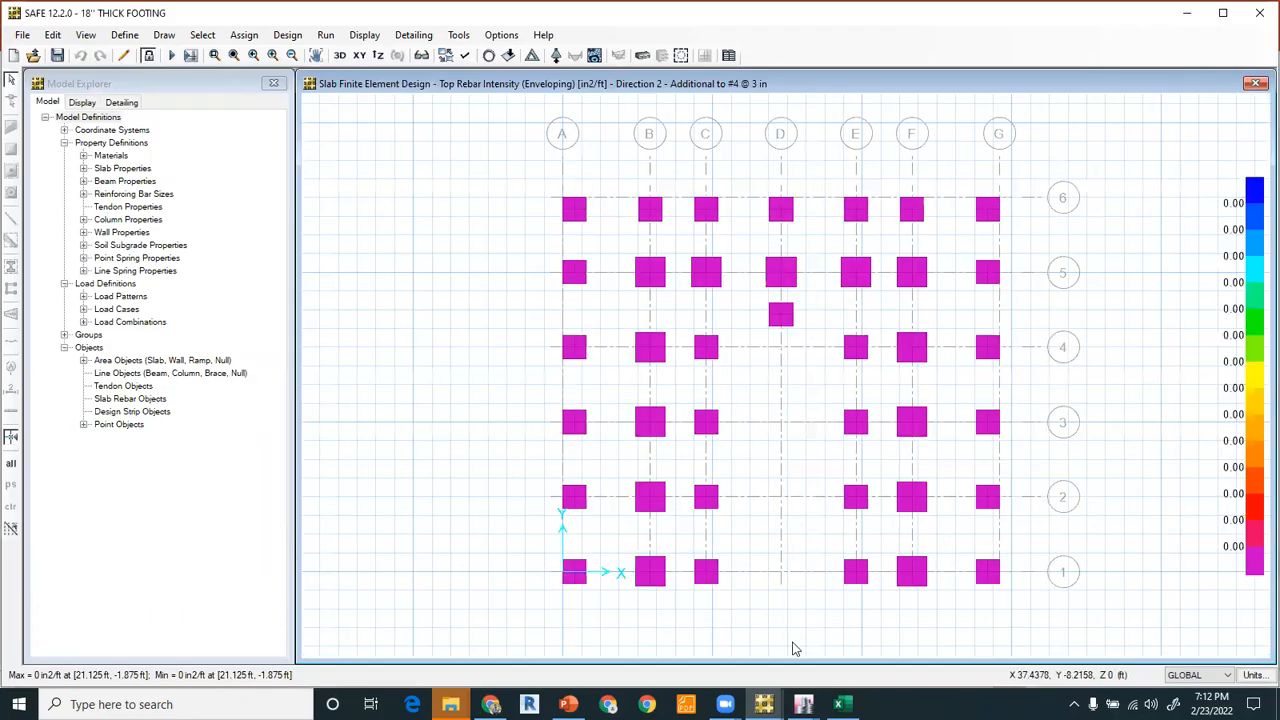
left_click(568, 704)
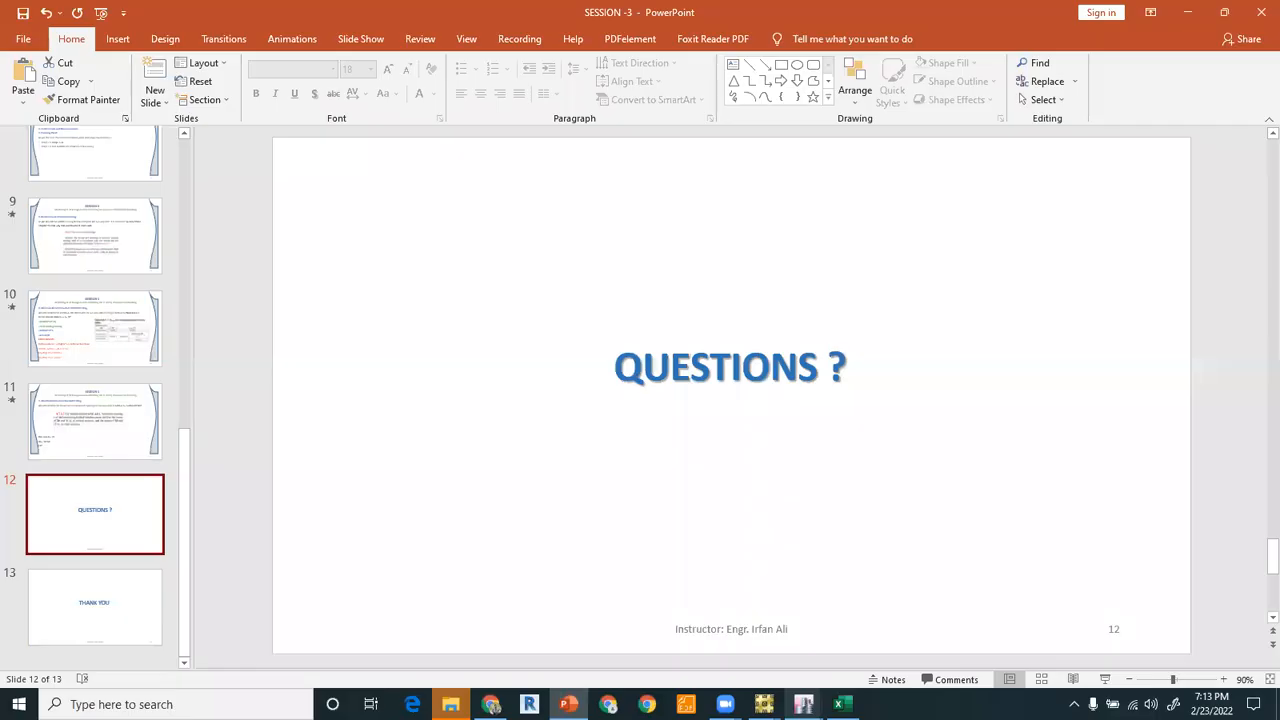
Switch to the ETABS model, draw a rectangular 12" FOOTING area outside the grid beyond grid A on the base plan, and select it.
mouse_move(805, 700)
left_click(667, 606)
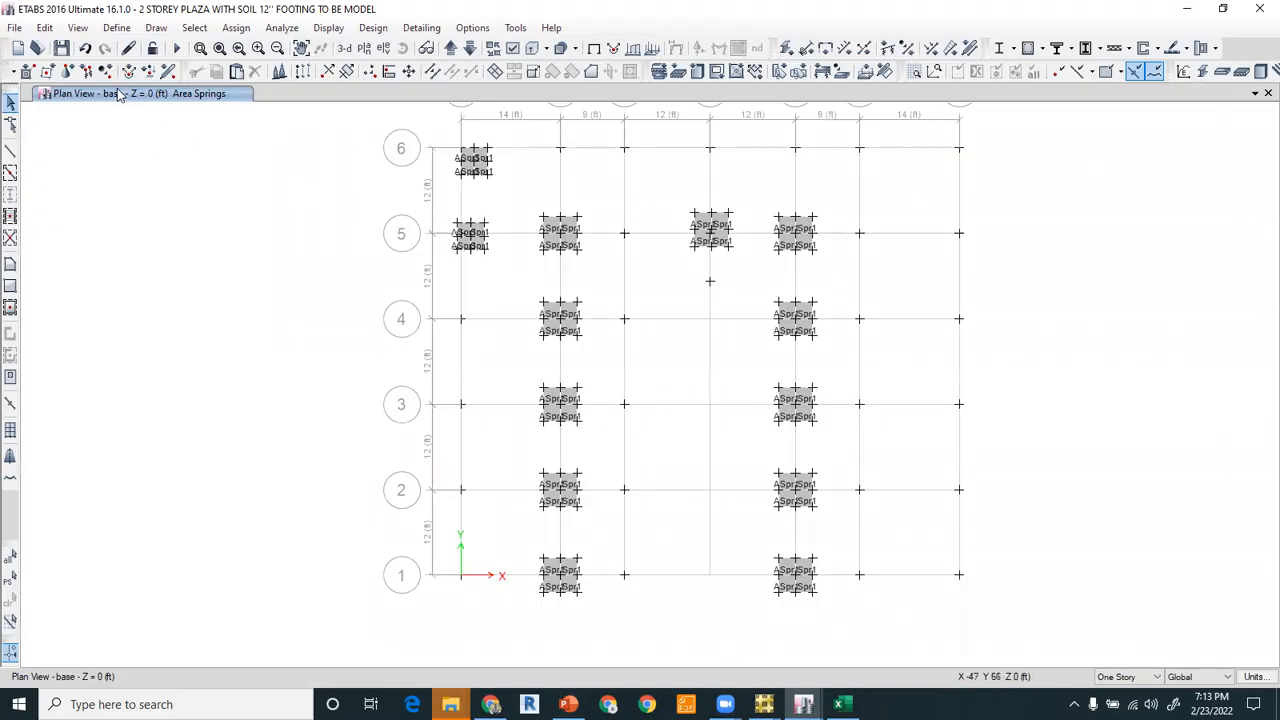
left_click(10, 285)
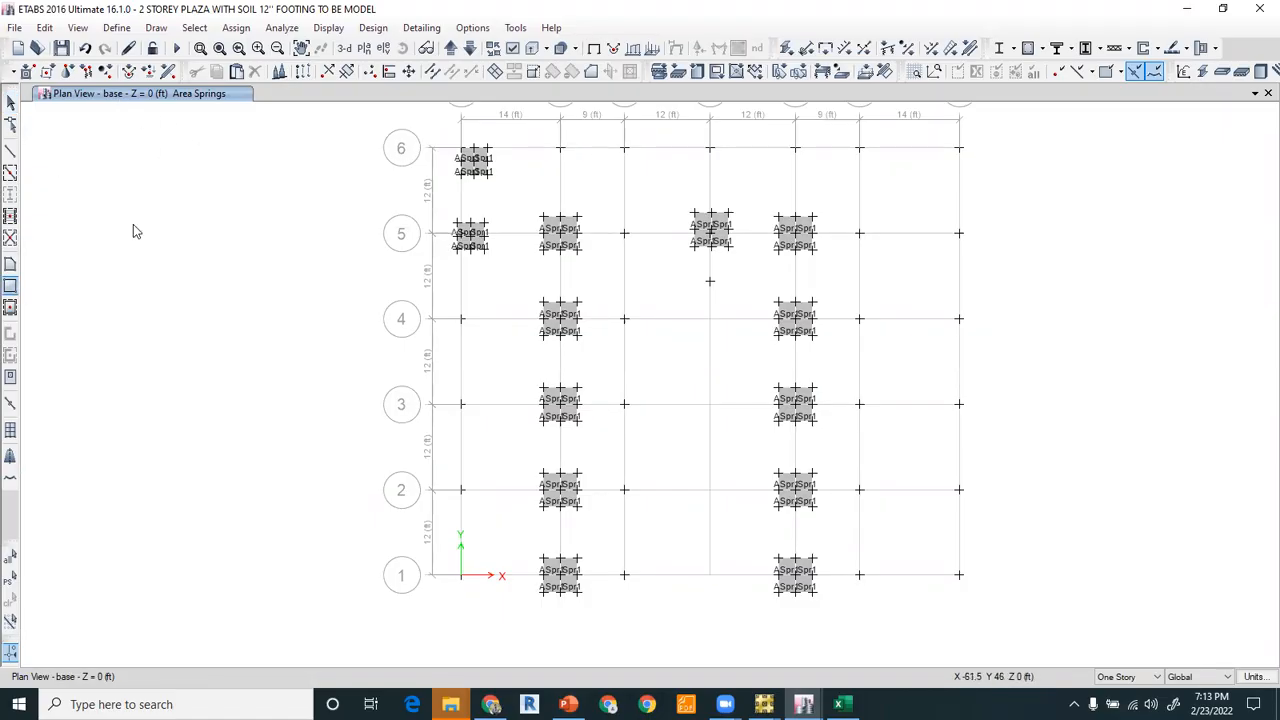
left_click_drag(148, 230, 261, 376)
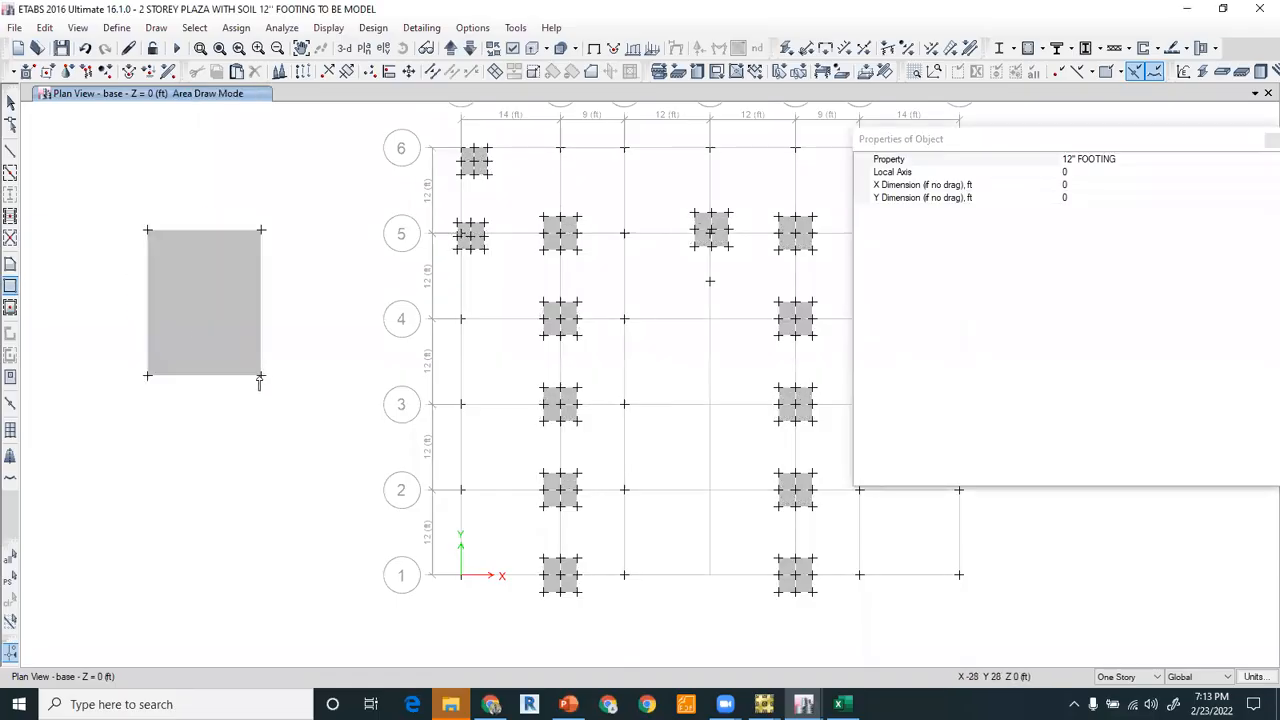
left_click(9, 101)
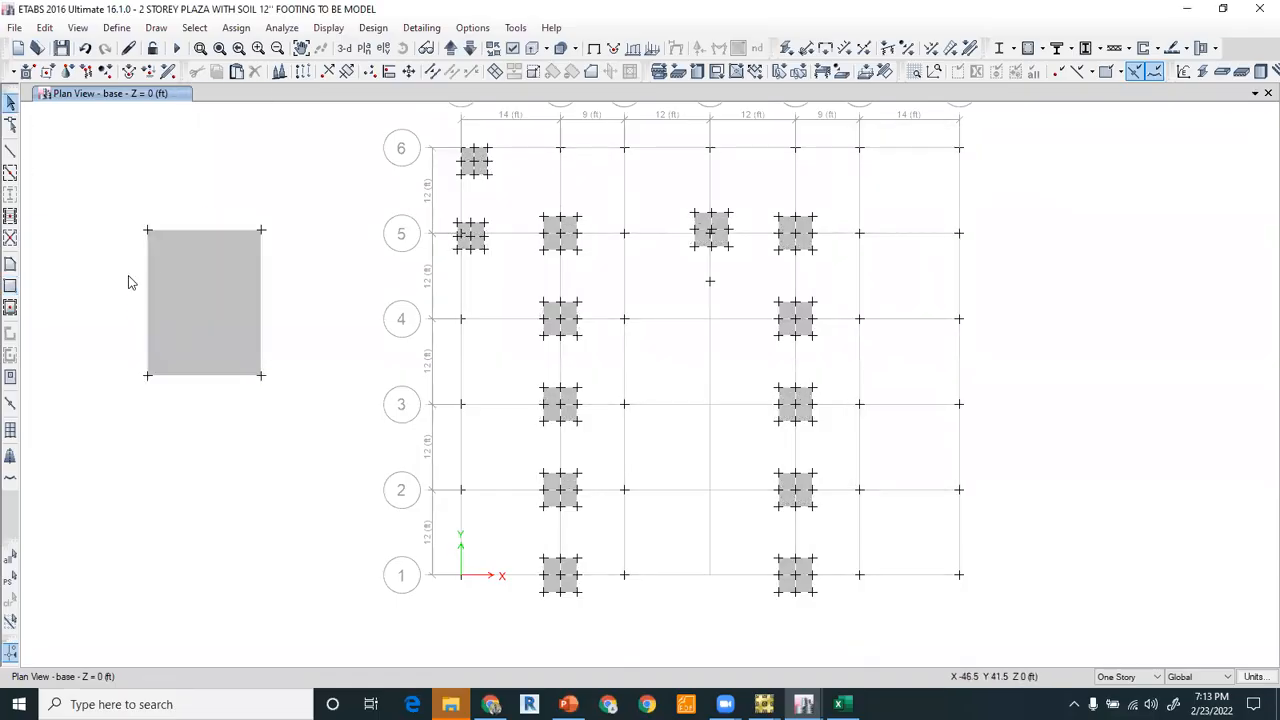
left_click(197, 300)
left_click_drag(111, 194, 314, 440)
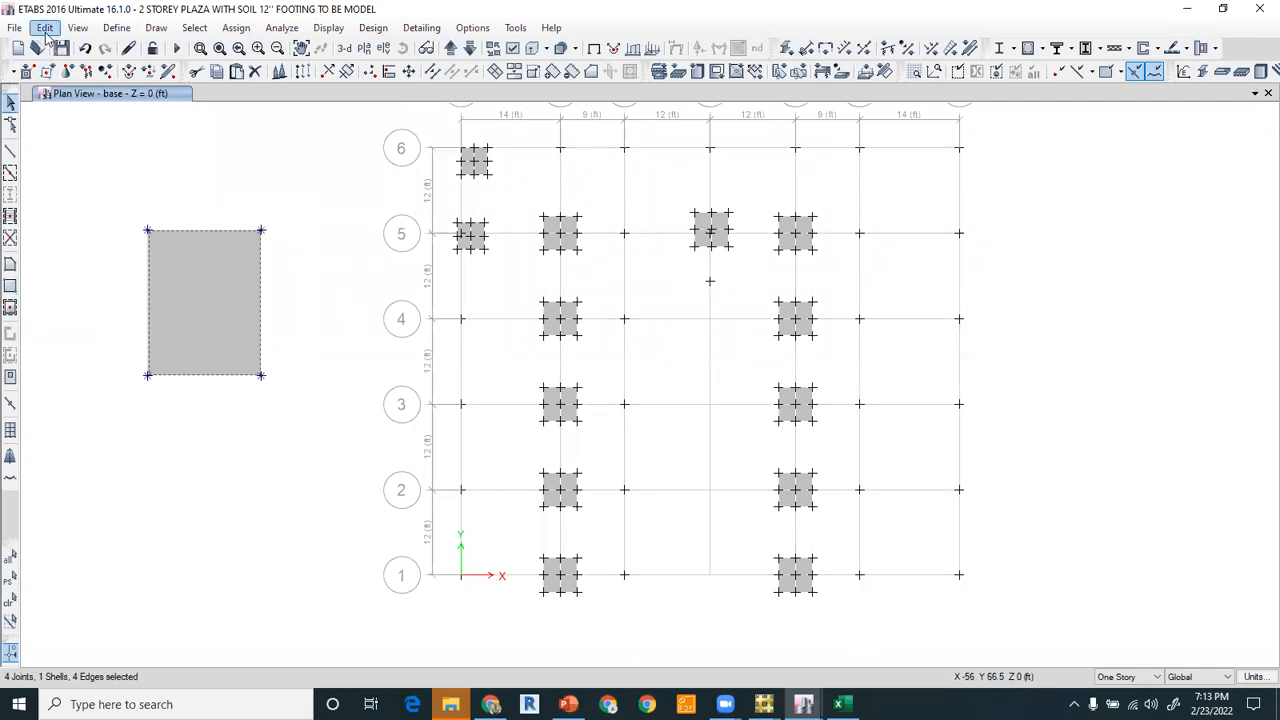
Try to merge the selected rectangular area with the Merge Shells command.
left_click(45, 28)
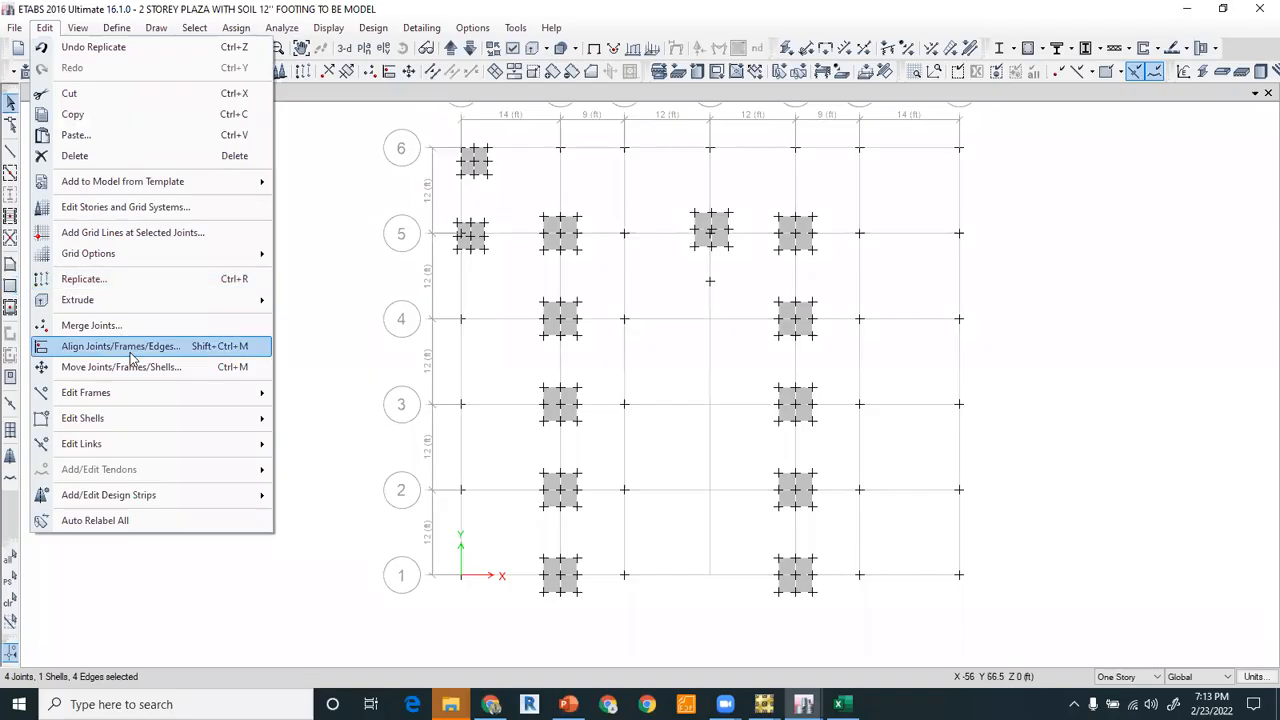
mouse_move(123, 420)
left_click(312, 440)
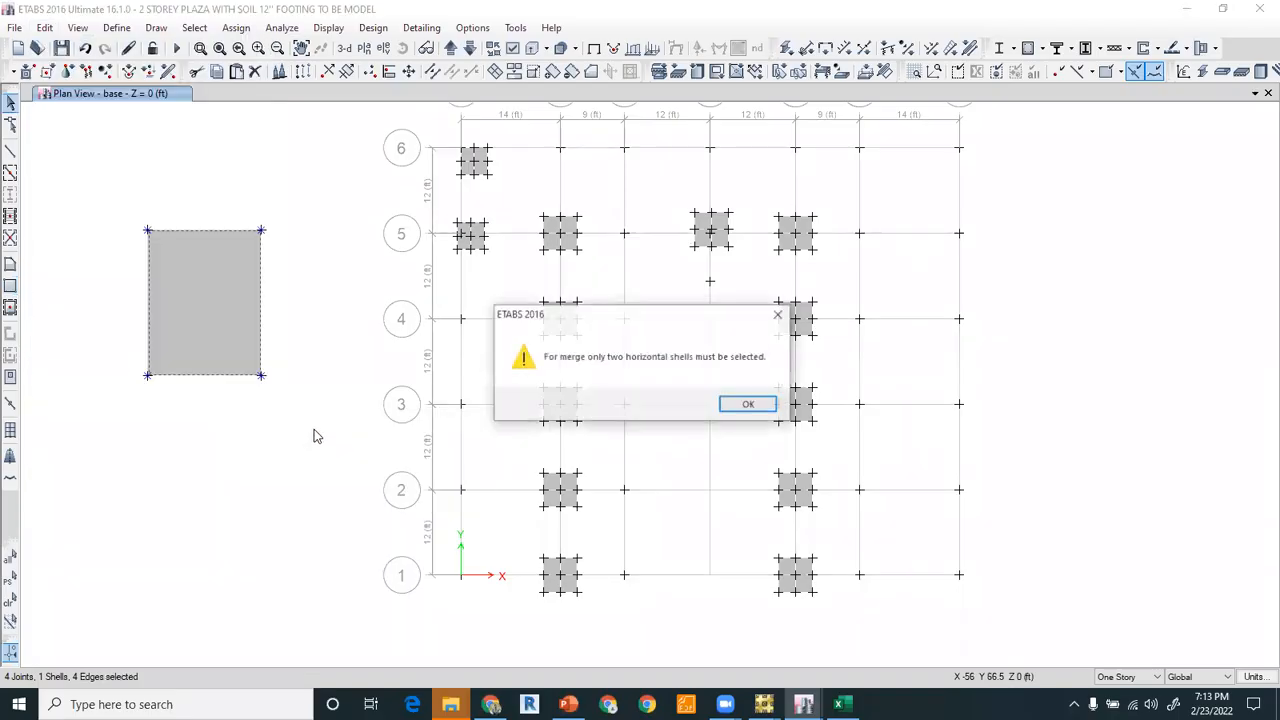
left_click(772, 313)
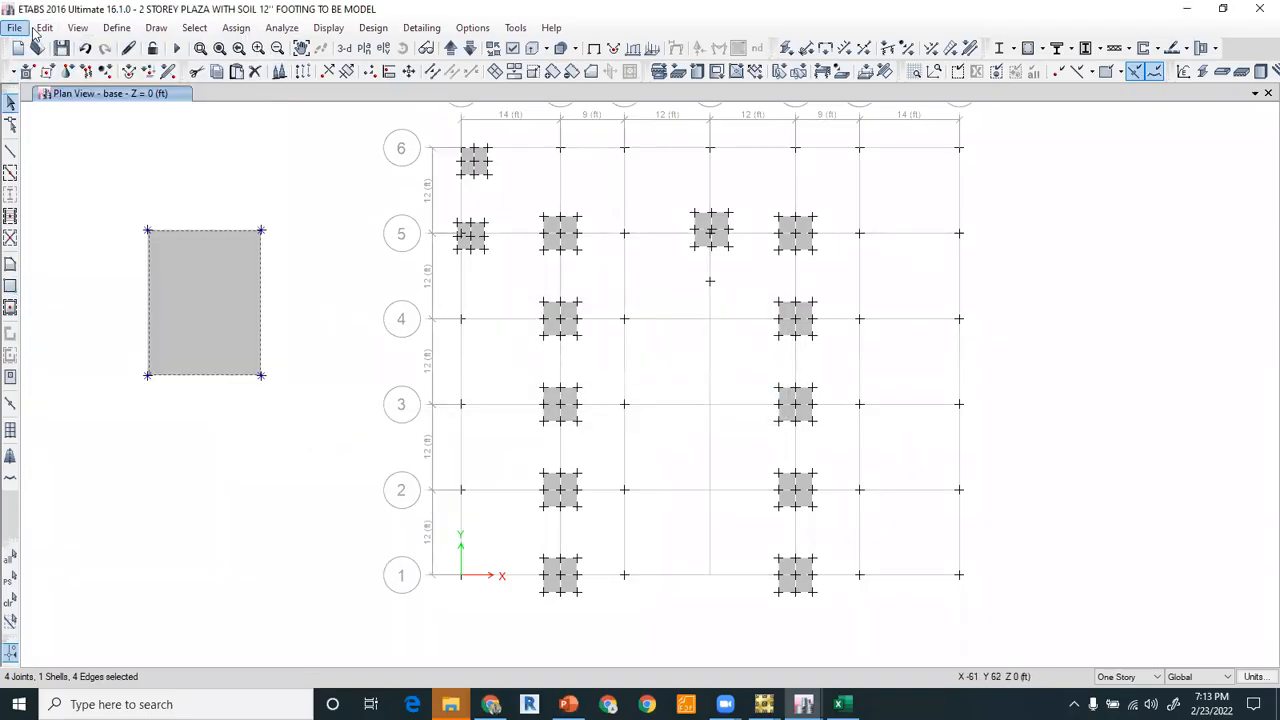
Divide the selected rectangular footing shell into 3 by 2 areas.
left_click(45, 28)
mouse_move(261, 415)
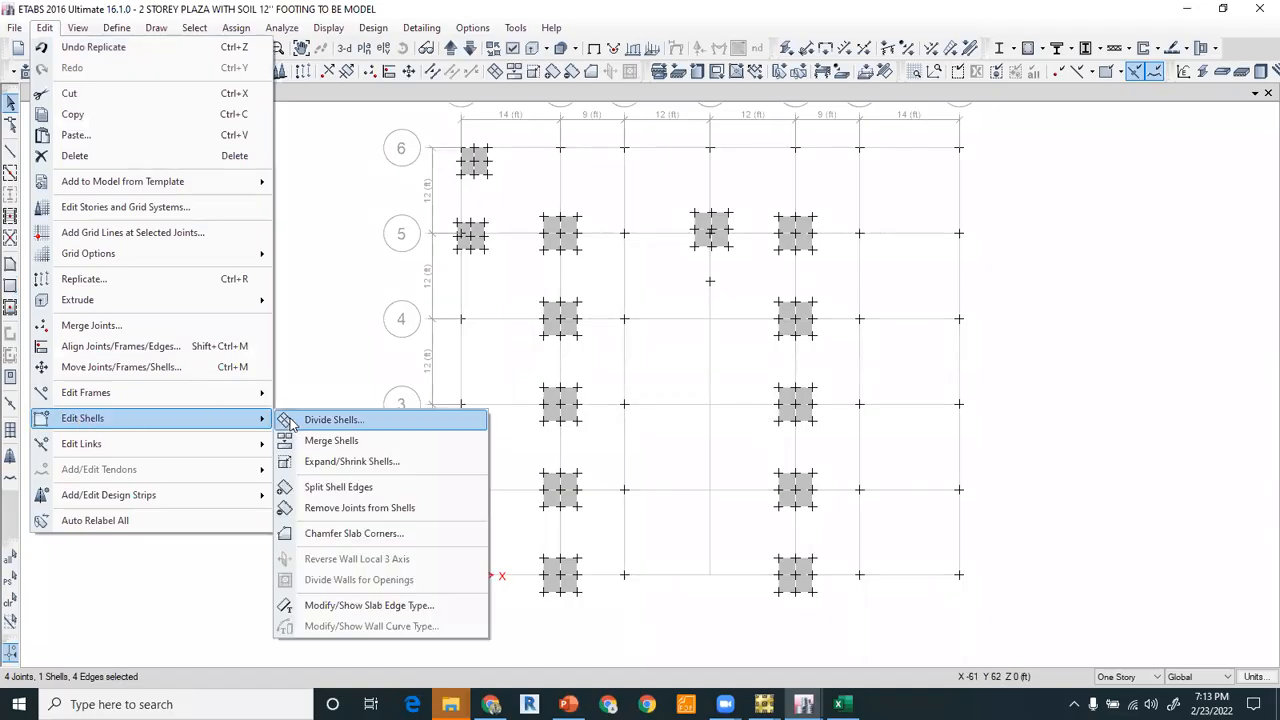
left_click(325, 419)
double_click(846, 276)
type("3")
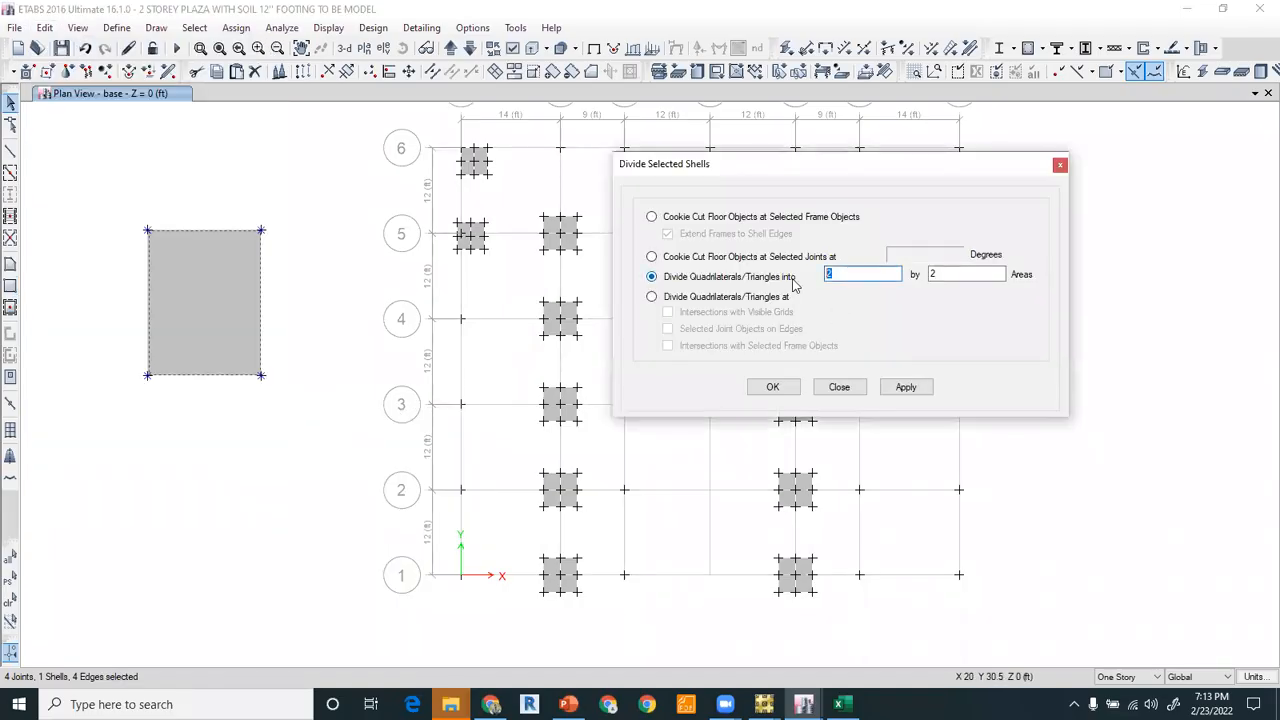
left_click(772, 387)
scroll(90, 293, "up", 3)
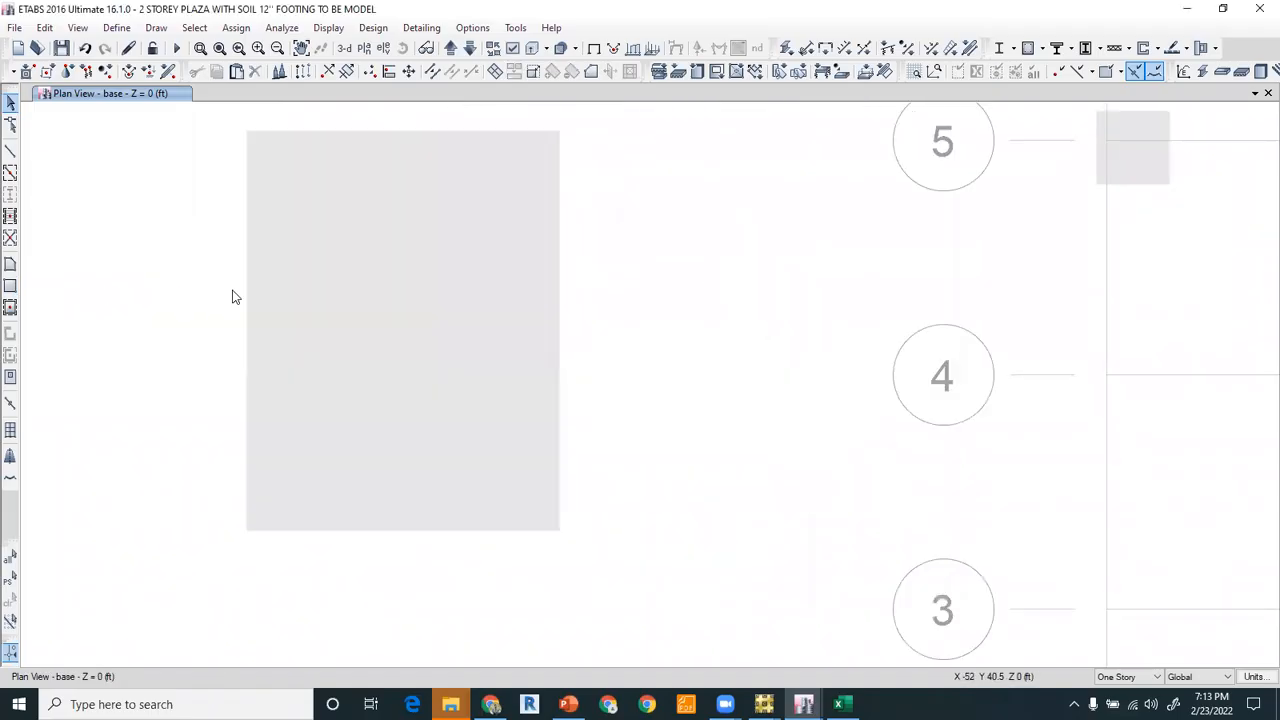
Select the pieces of the divided footing shell one after another and clear the selection.
left_click(296, 270)
left_click(400, 272)
left_click(506, 279)
left_click(470, 390)
left_click(320, 400)
left_click(432, 426)
left_click(10, 600)
Delete the lower and upper middle pieces of the divided shell, leaving two separate vertical strips.
left_click(358, 418)
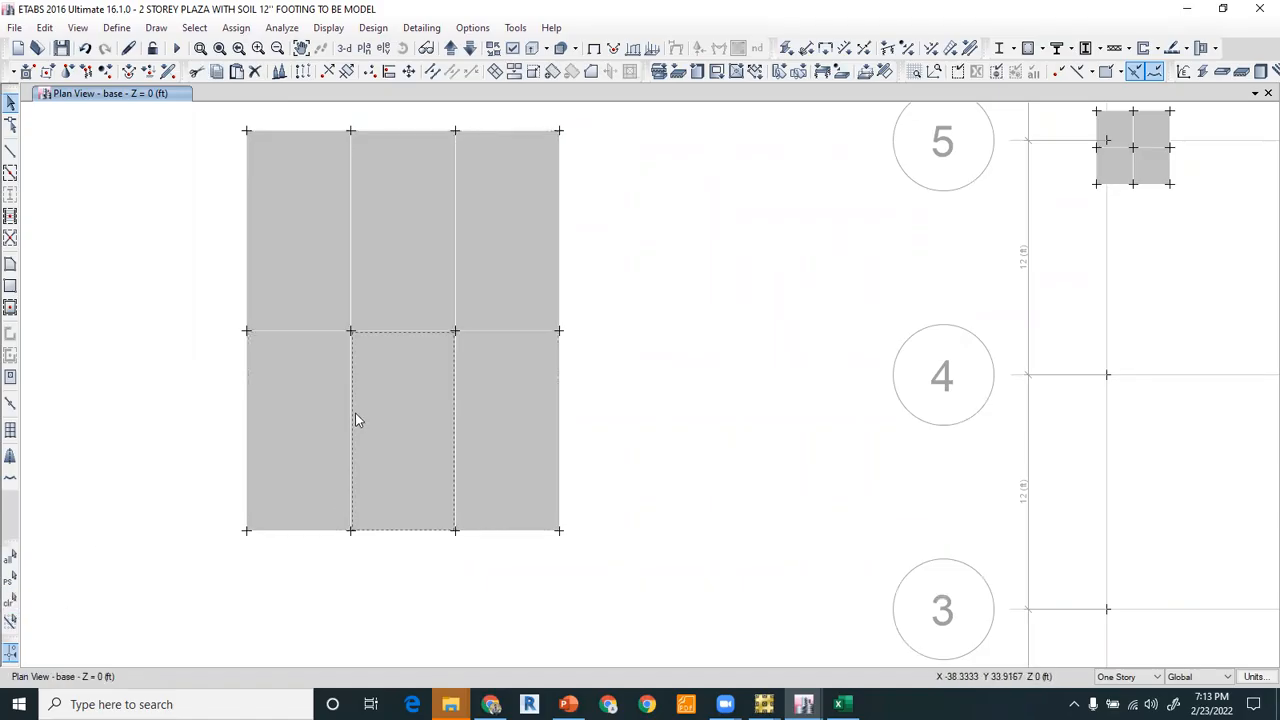
key("Delete")
left_click(405, 268)
key("Delete")
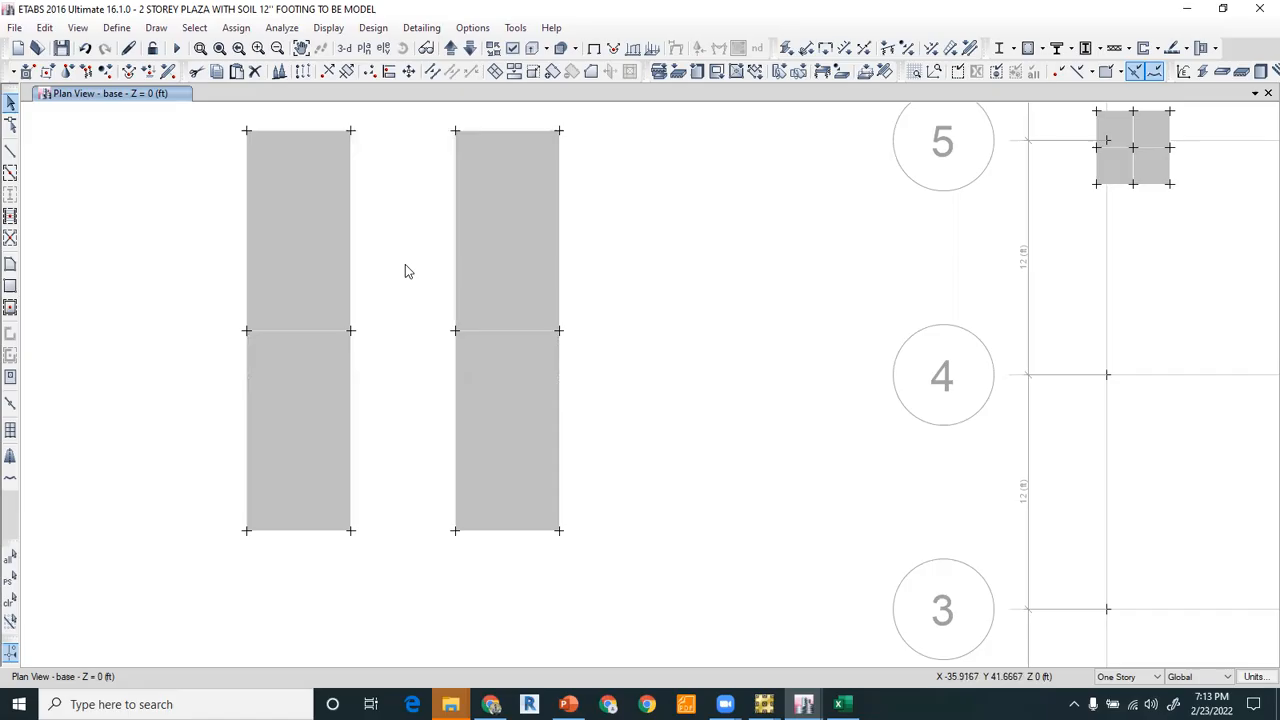
scroll(443, 306, "down", 3)
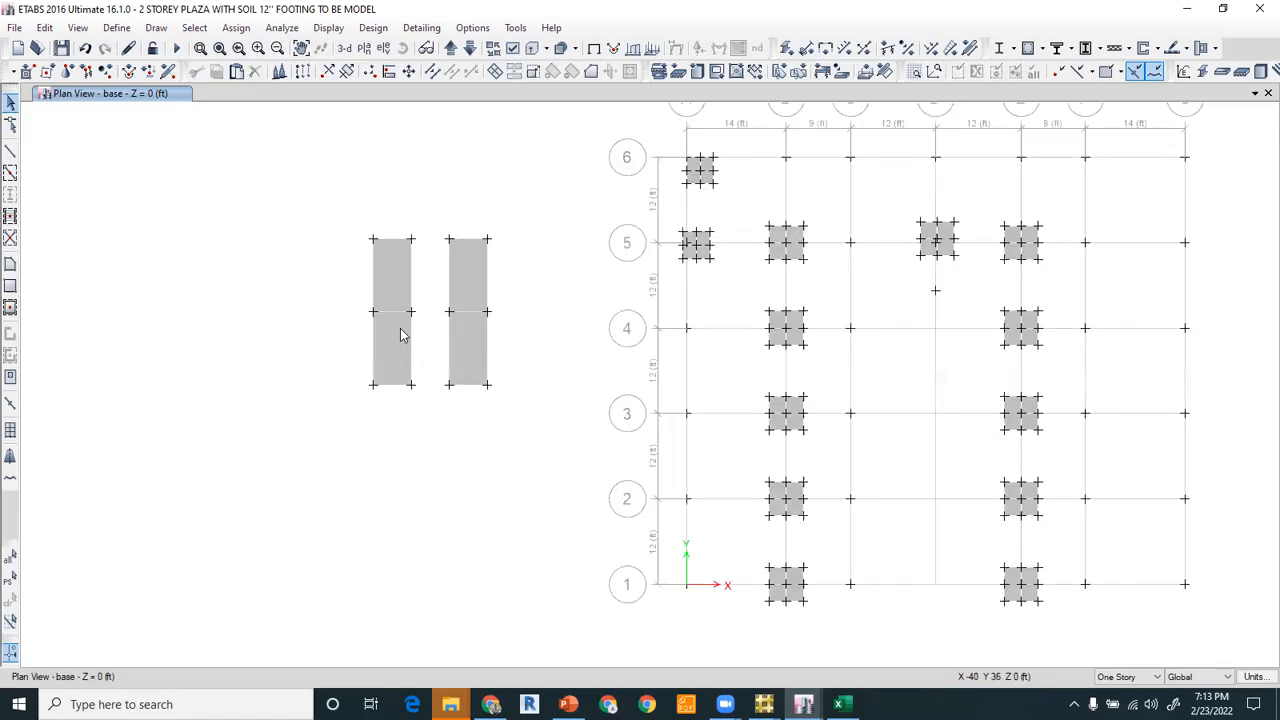
scroll(393, 311, "up", 3)
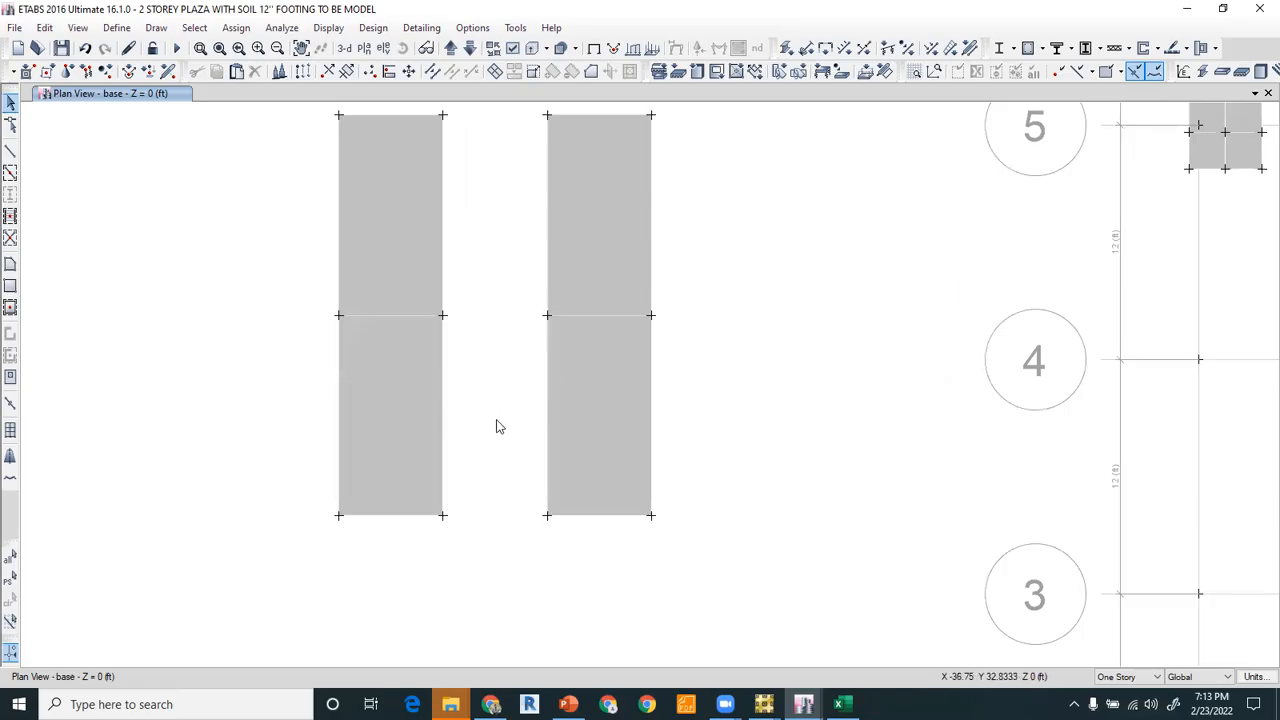
scroll(503, 423, "down", 3)
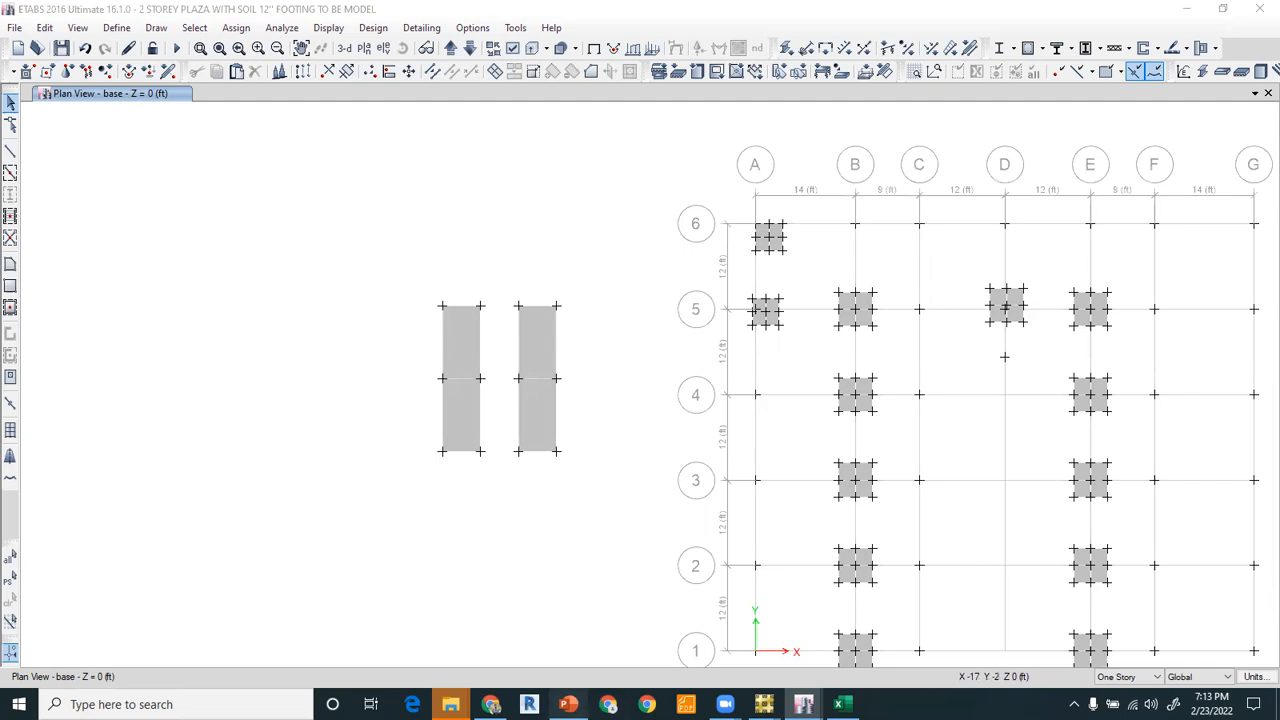
Switch via the PowerPoint presentation to the SAFE 12" model and start adding a new slab property.
left_click(568, 704)
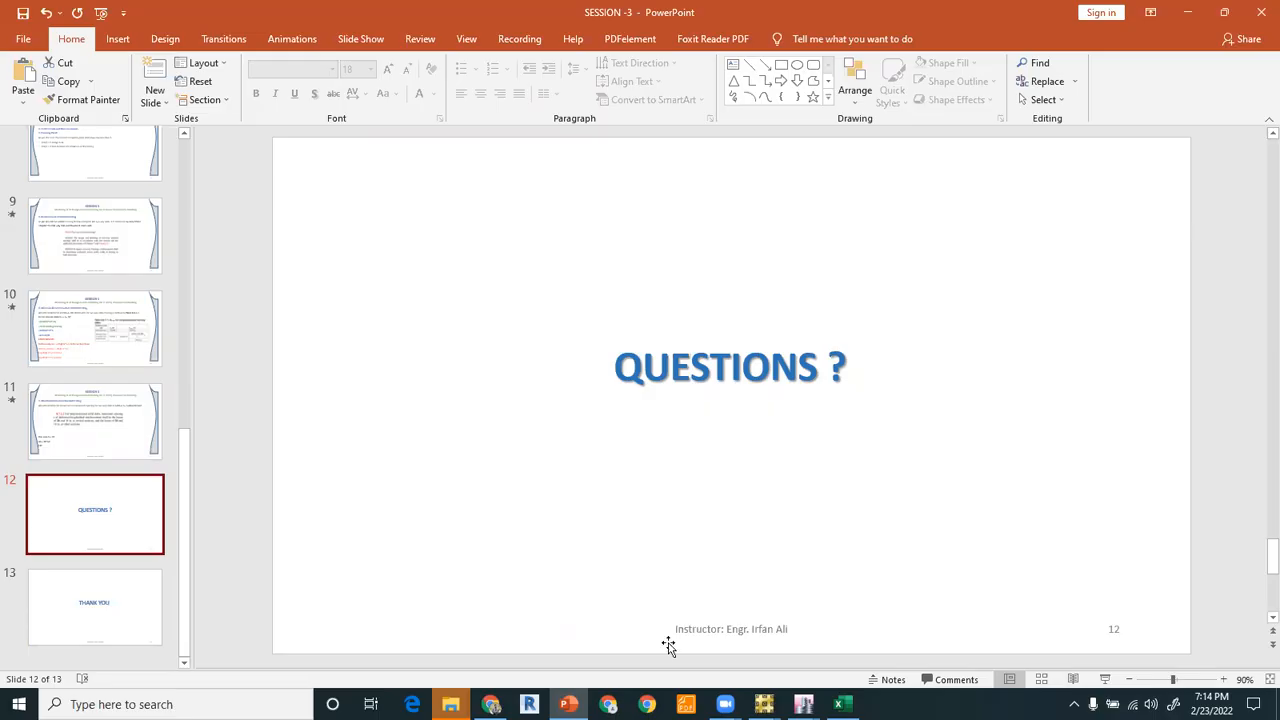
mouse_move(764, 704)
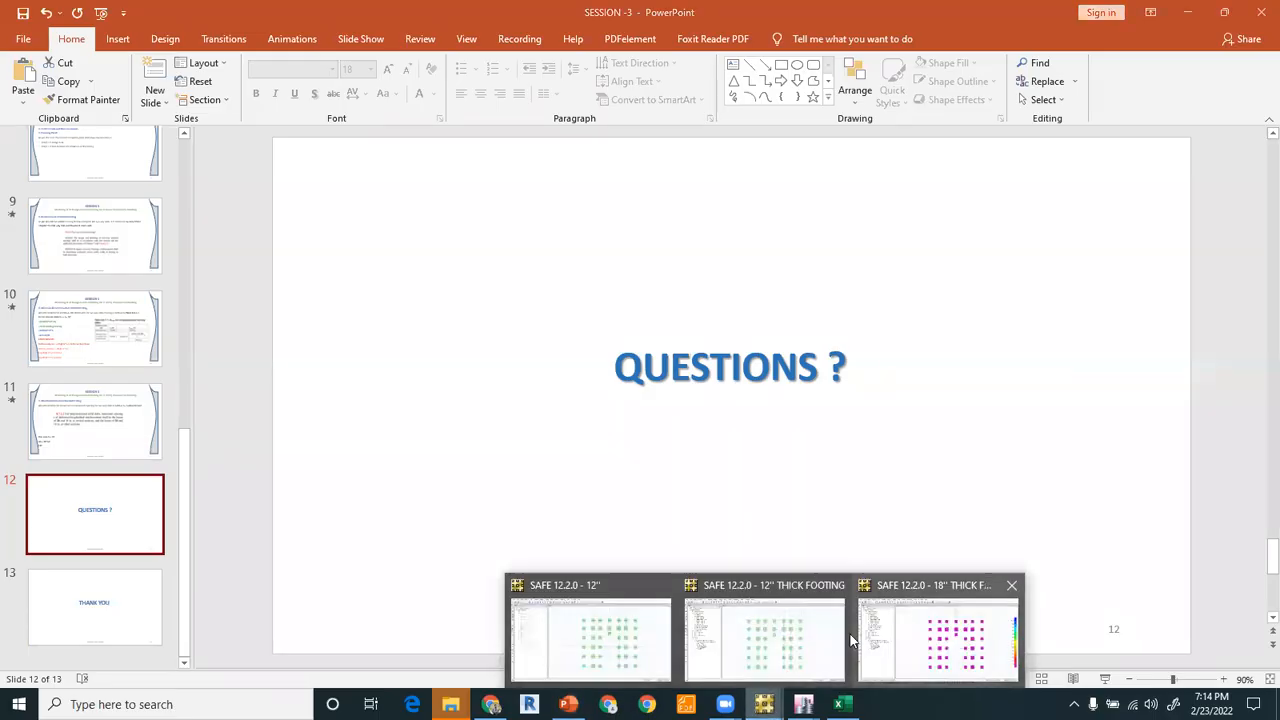
left_click(640, 630)
left_click(125, 36)
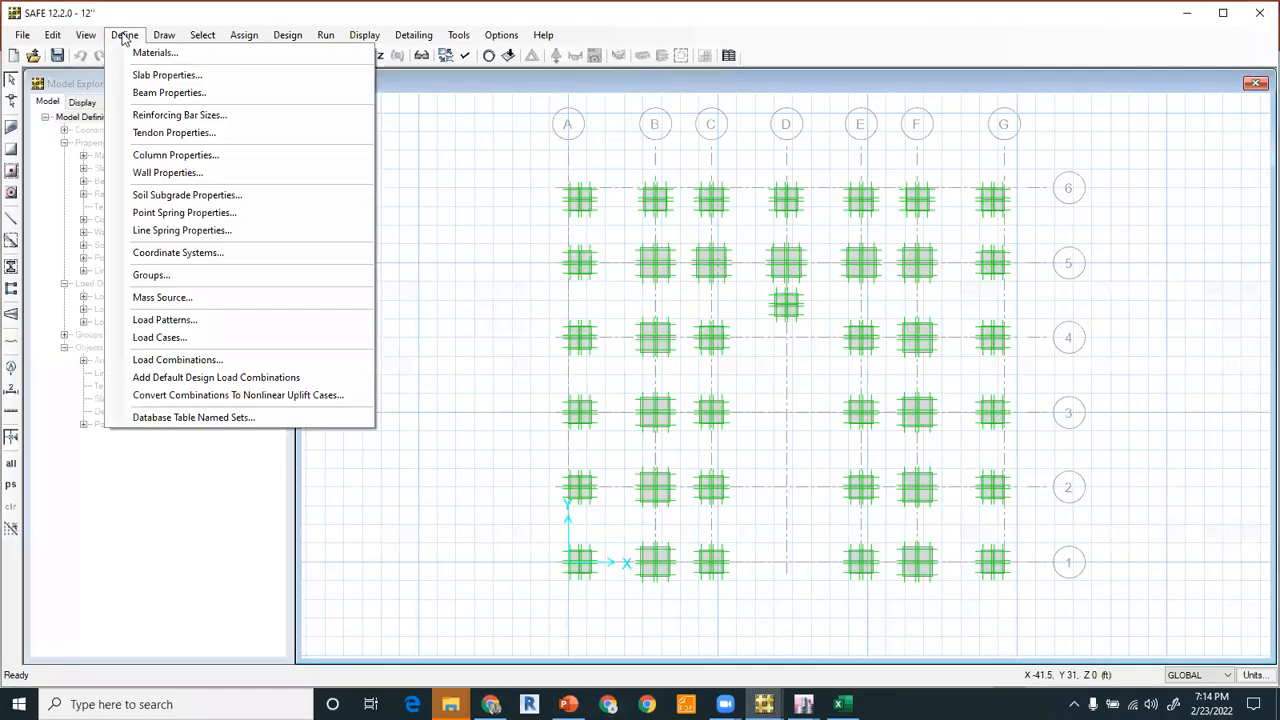
left_click(155, 76)
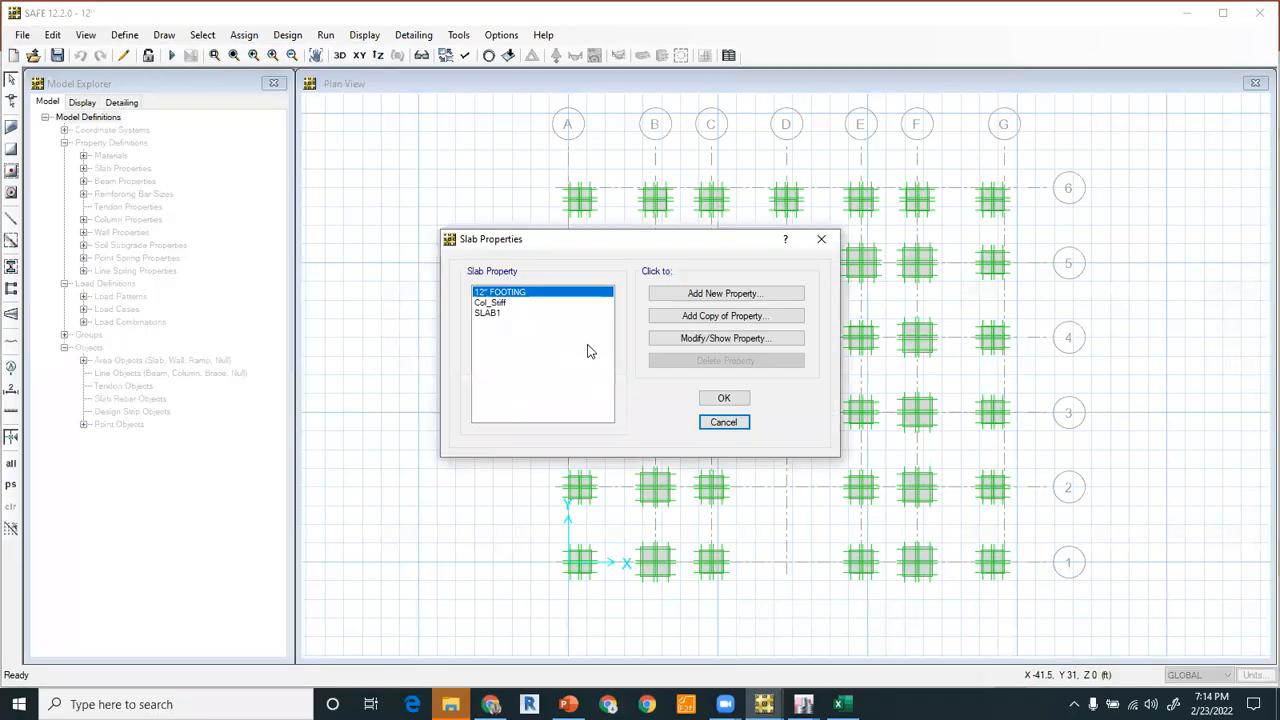
left_click(702, 295)
Try the Footing and Mat types for the new slab property and list the available types again.
left_click(740, 321)
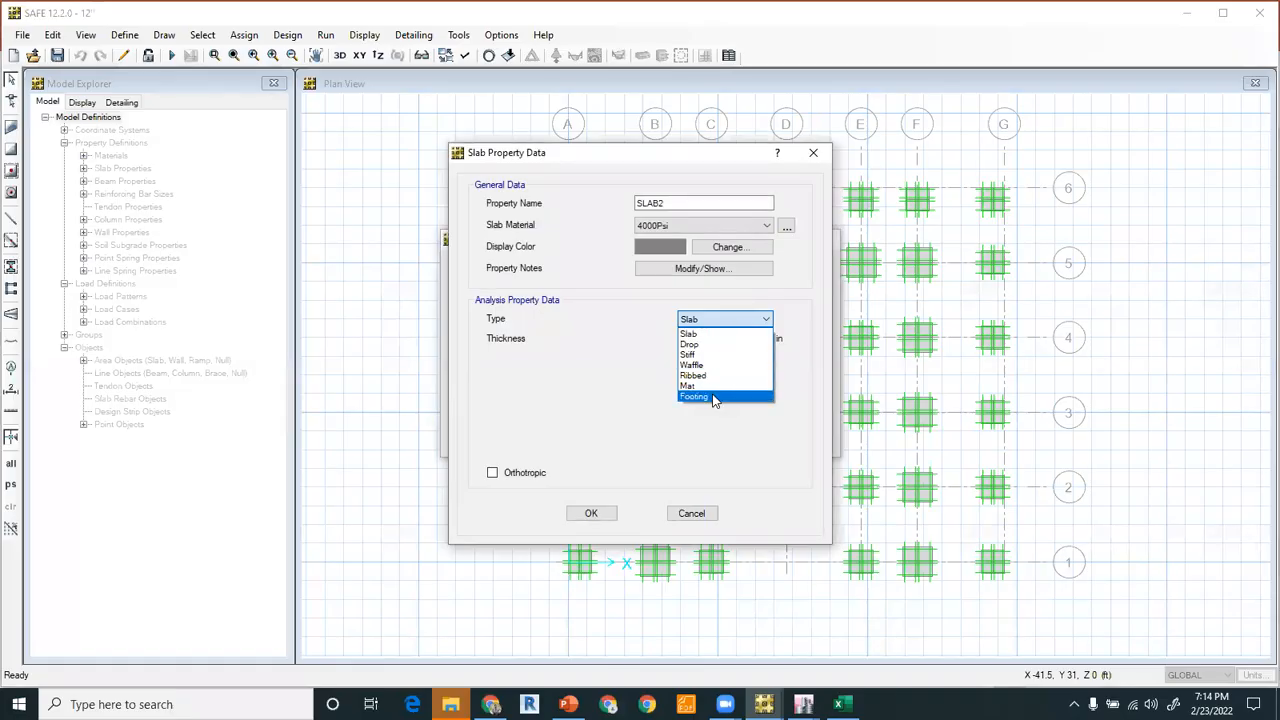
left_click(714, 396)
left_click(718, 328)
left_click(716, 385)
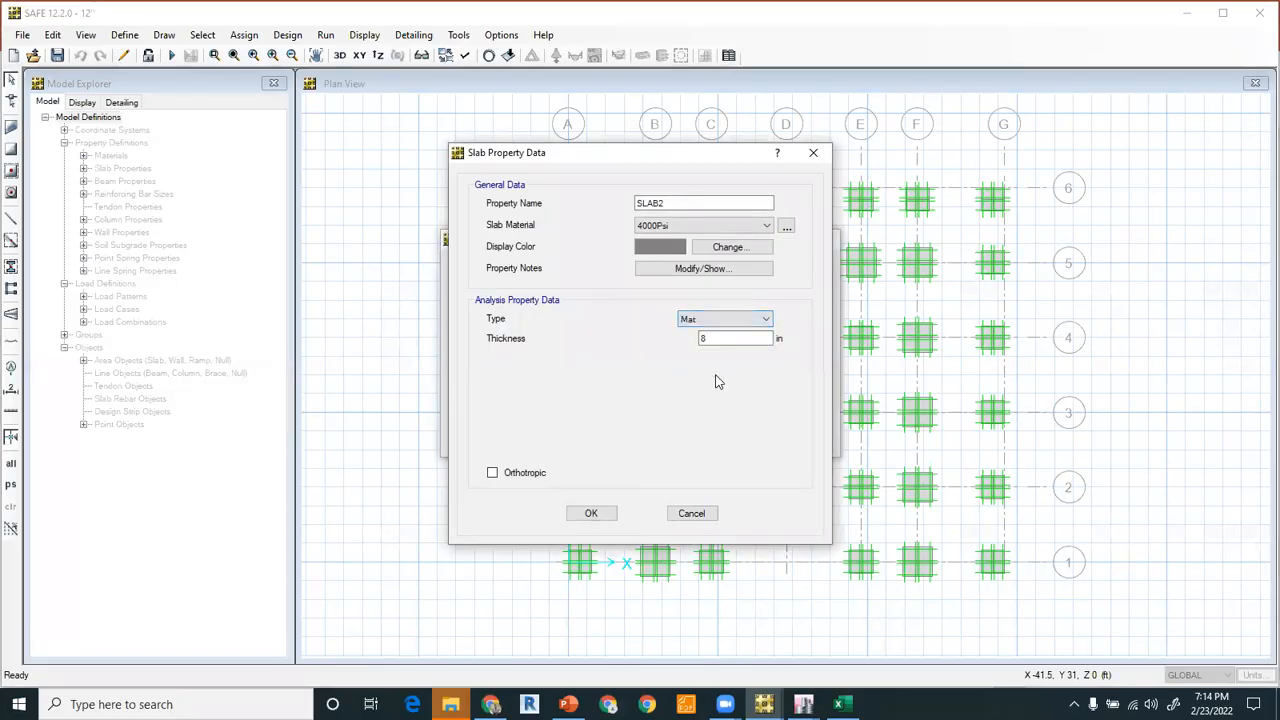
left_click(720, 330)
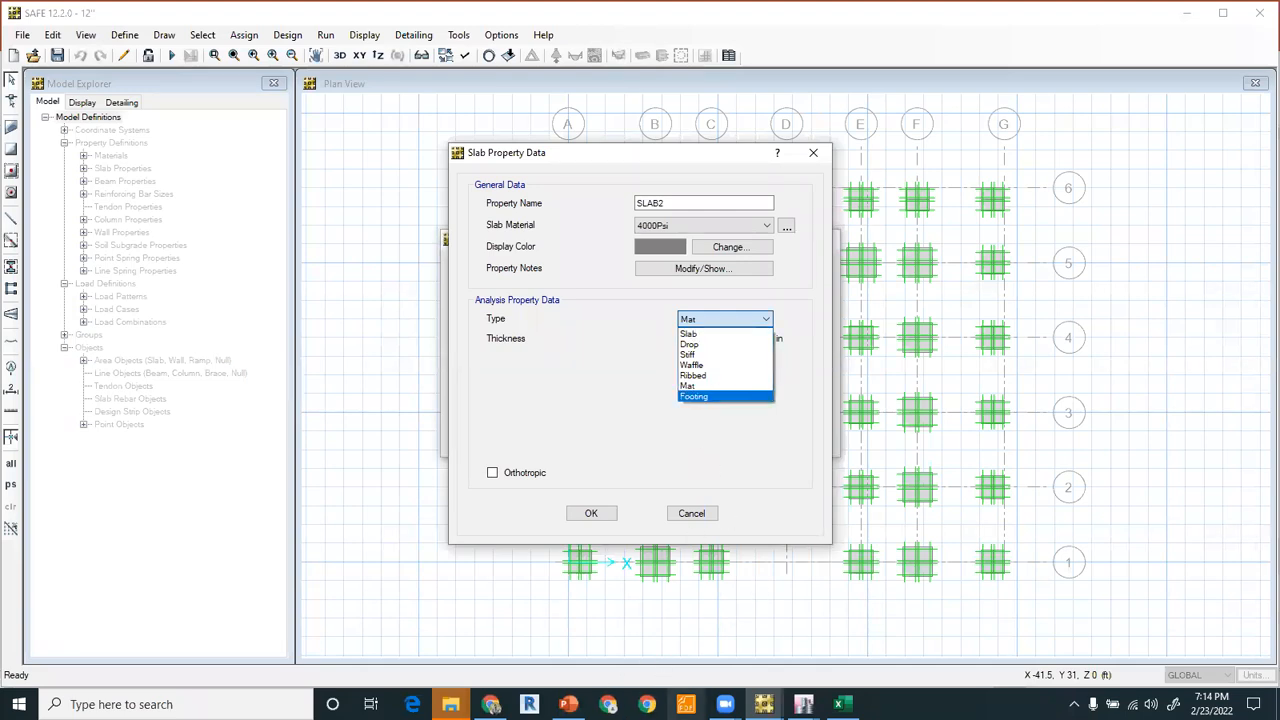
Switch to the PowerPoint presentation and show slide 9 on the reinforcement of isolated footings.
left_click(686, 704)
left_click(569, 704)
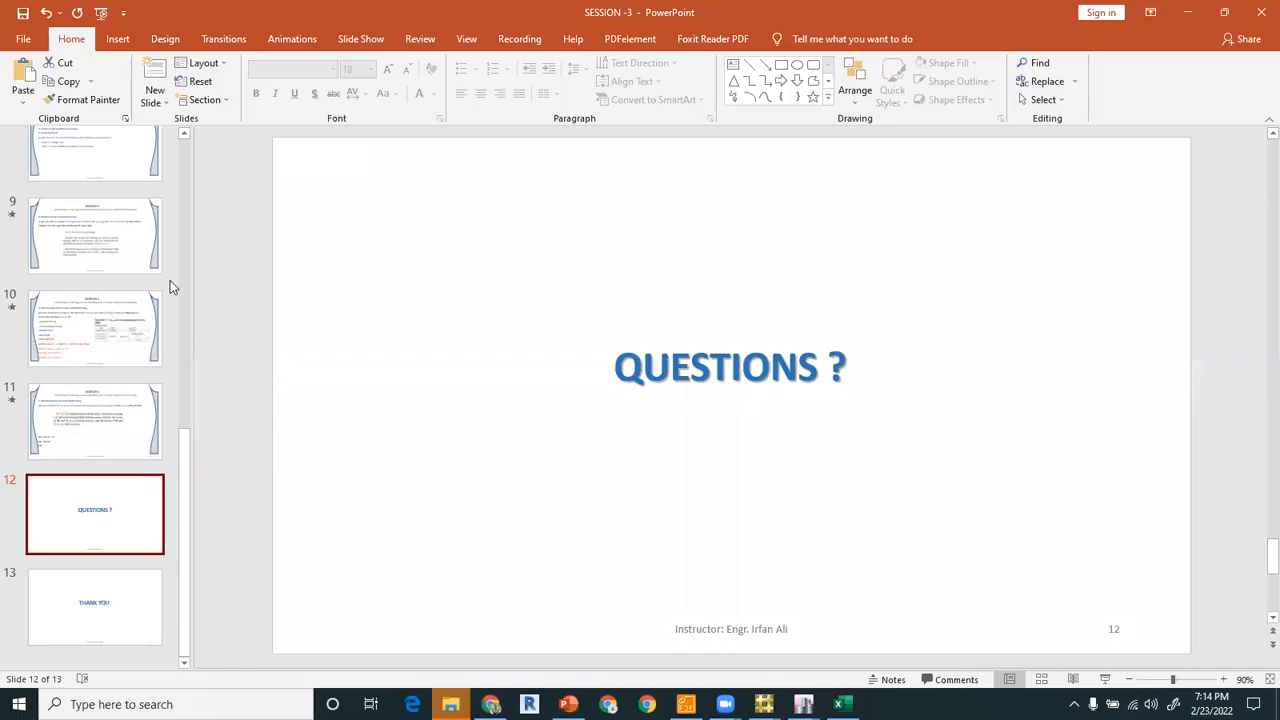
scroll(128, 334, "up", 2)
scroll(118, 371, "down", 2)
scroll(120, 437, "up", 2)
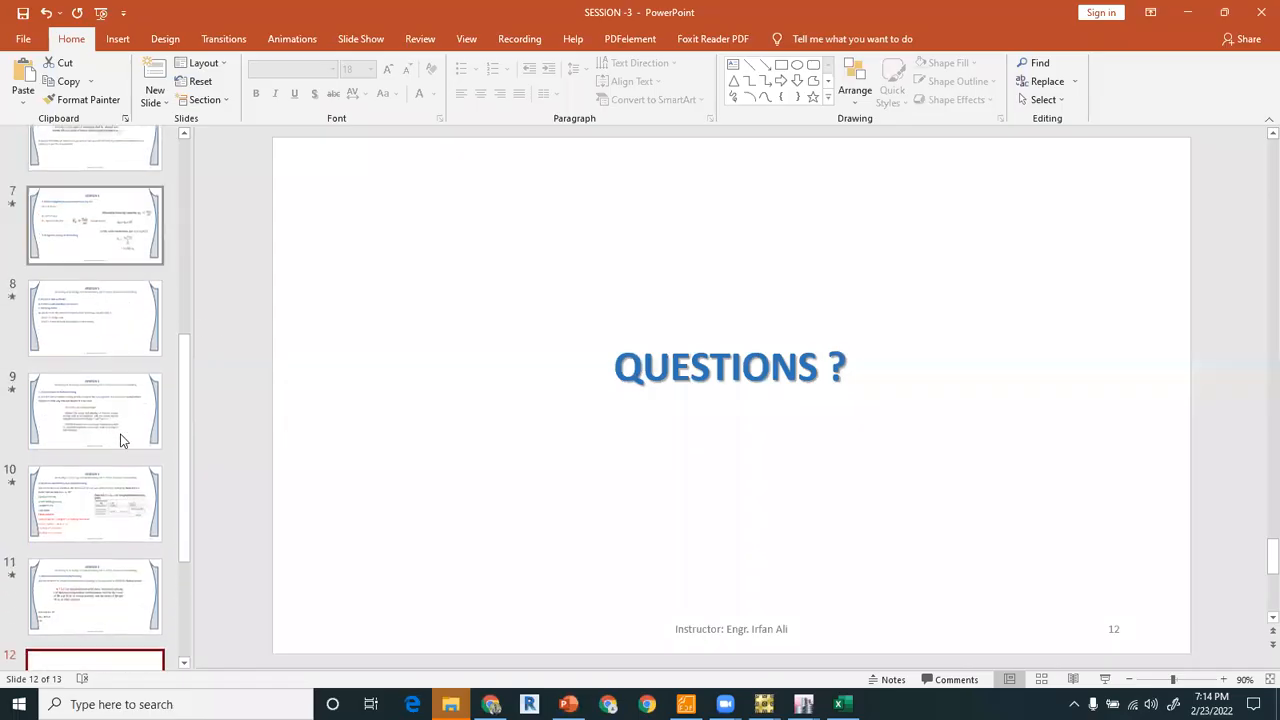
left_click(120, 430)
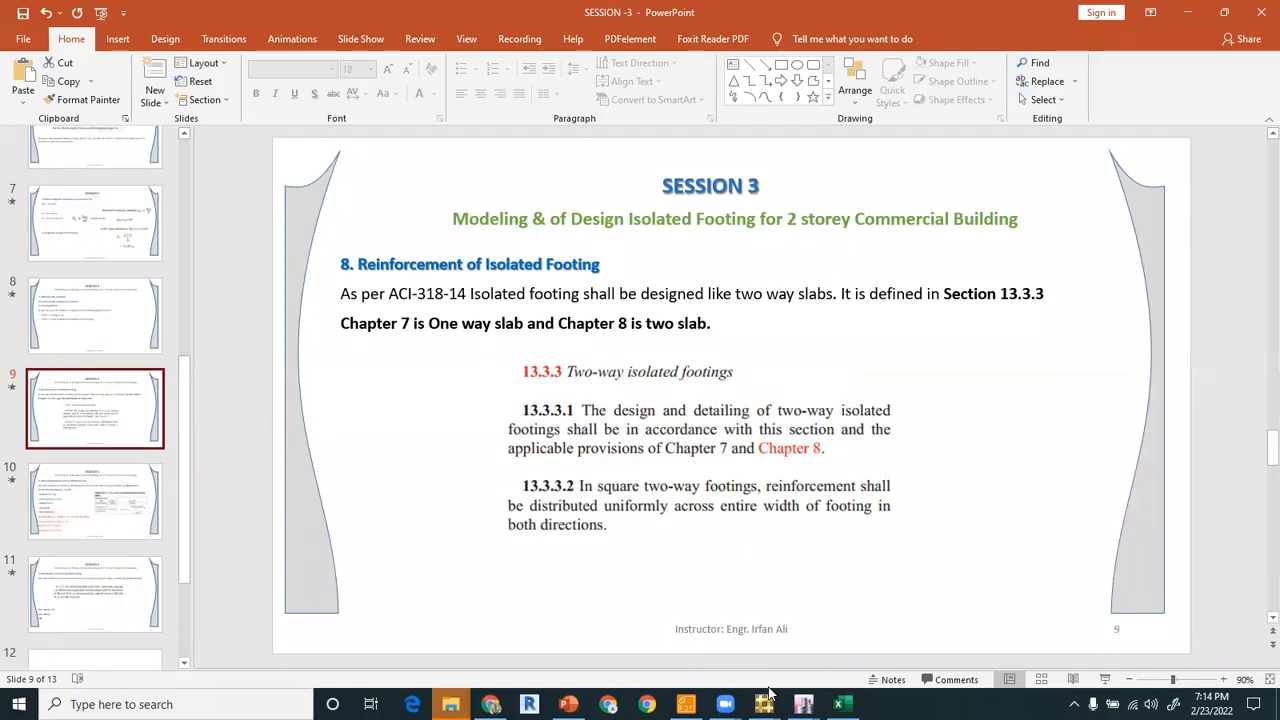
Return to the SAFE 12" model and set the new slab property's type to Slab.
mouse_move(764, 704)
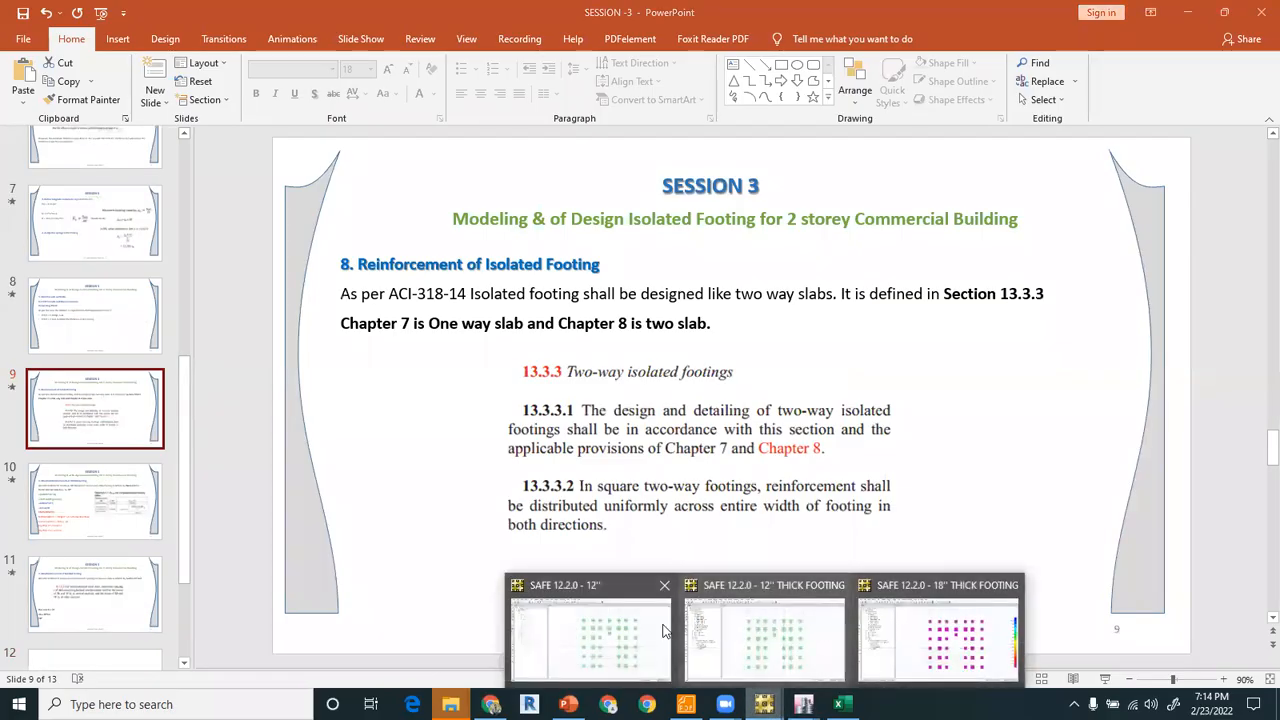
left_click(590, 635)
left_click(722, 319)
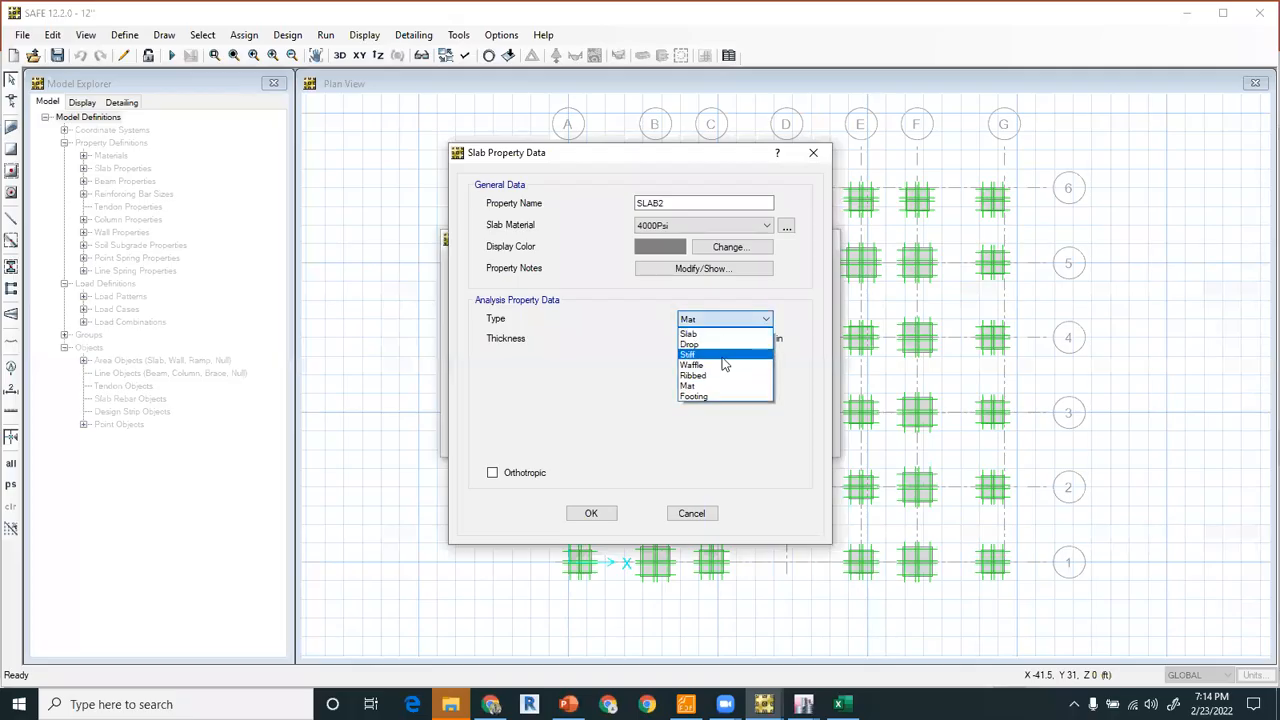
left_click(712, 330)
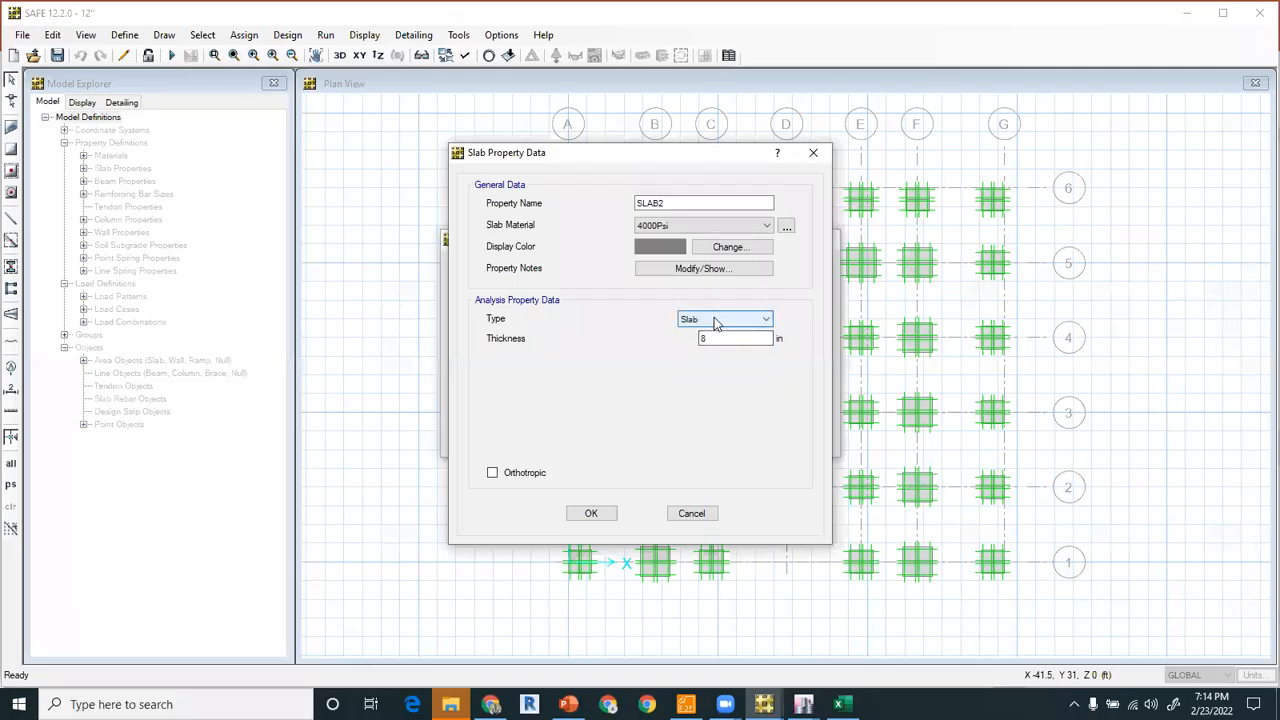
left_click(714, 320)
left_click(606, 395)
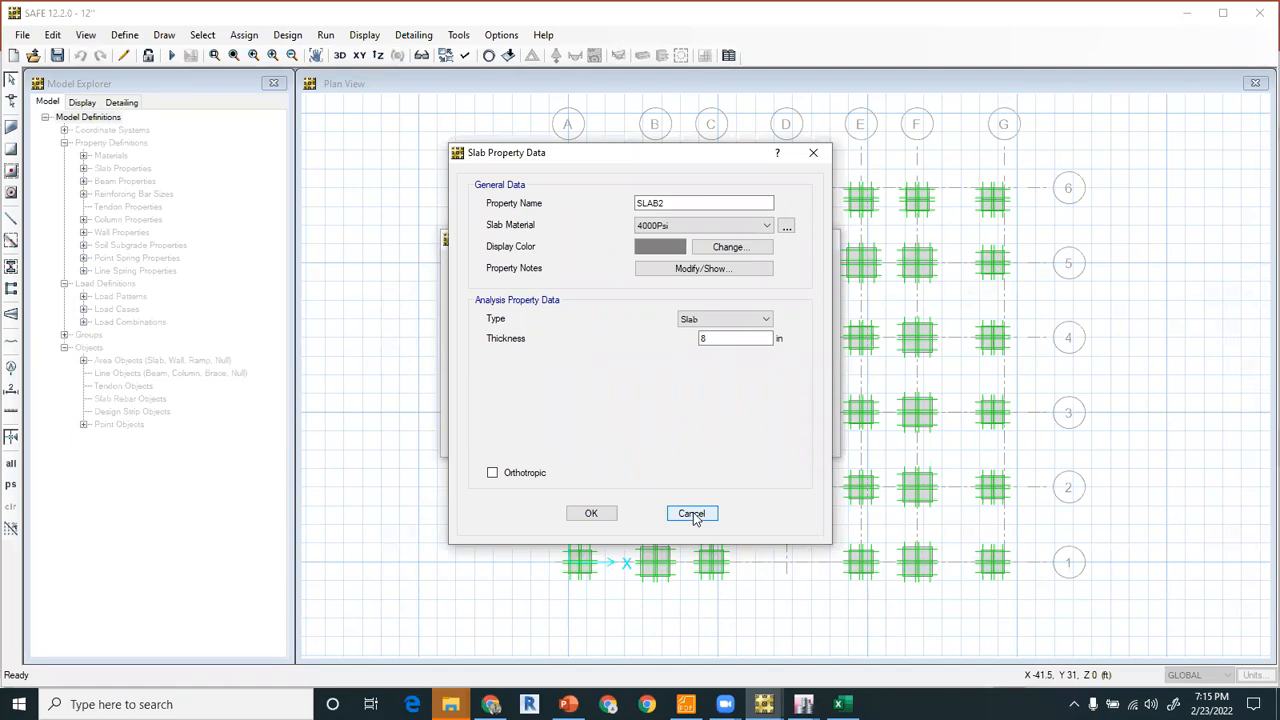
Set the new slab property's type to Footing, review the type options and discard the property.
left_click(722, 321)
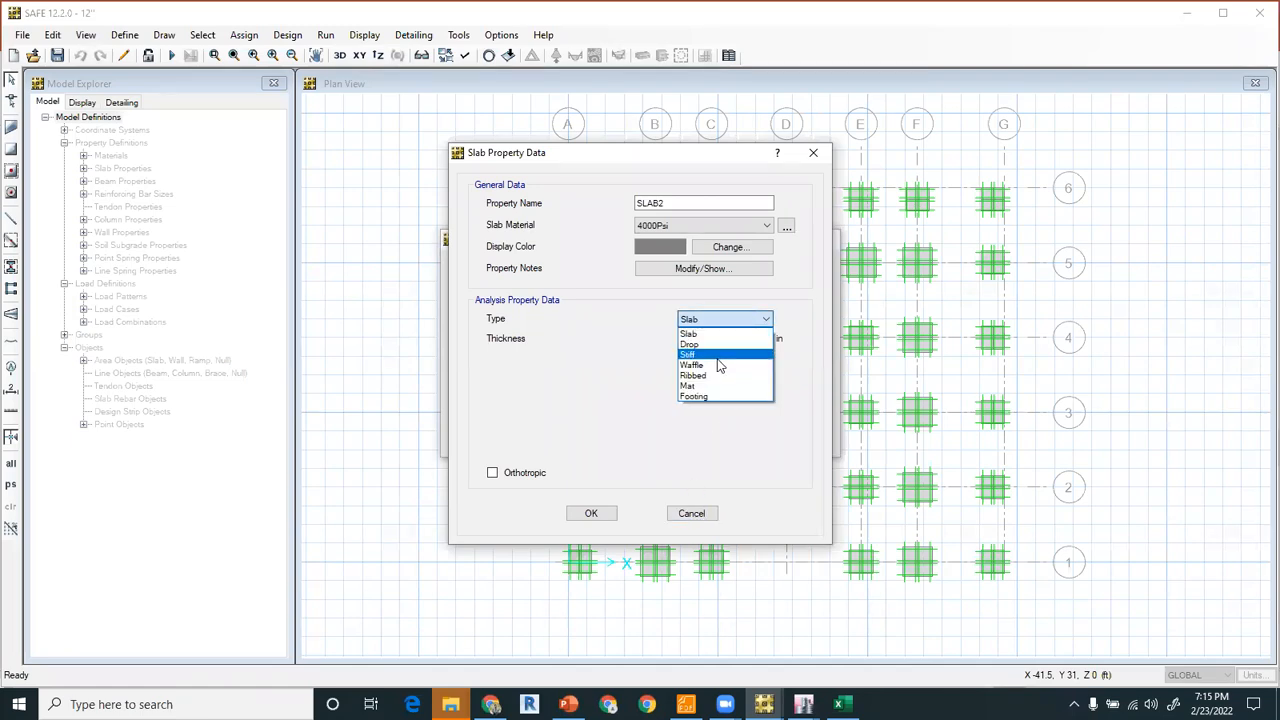
left_click(712, 396)
left_click(720, 322)
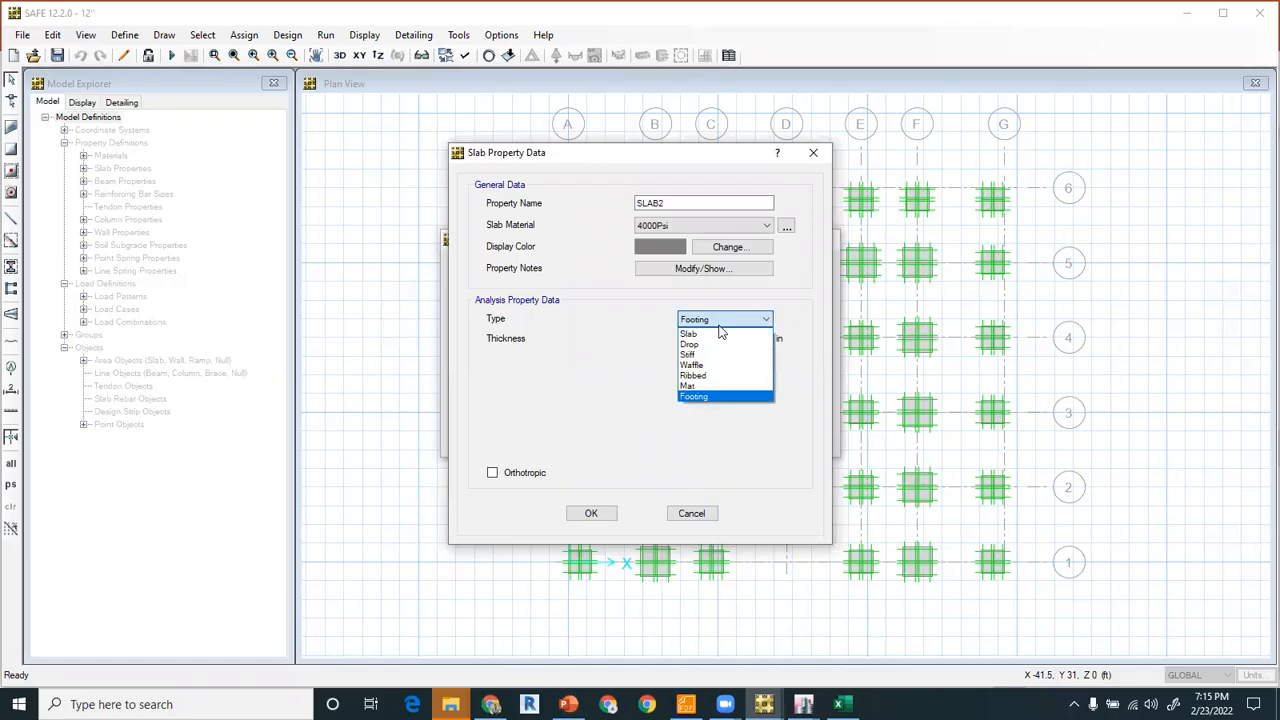
left_click(733, 447)
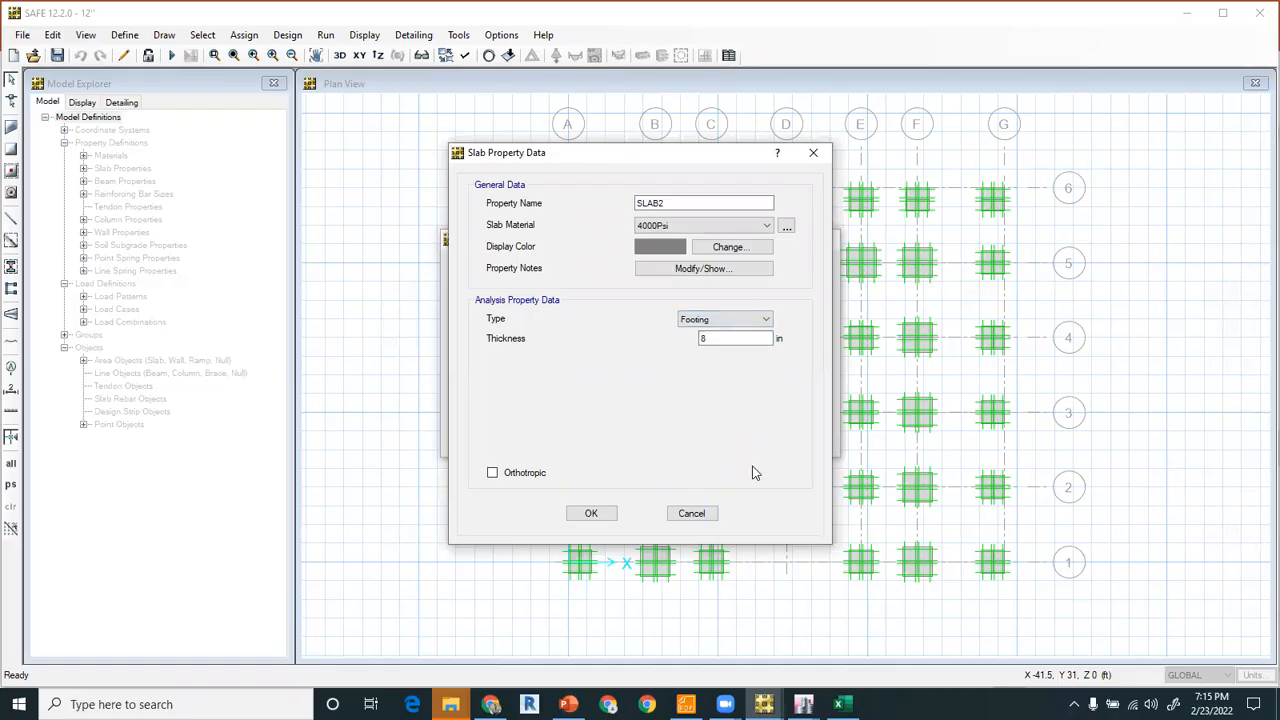
left_click(692, 513)
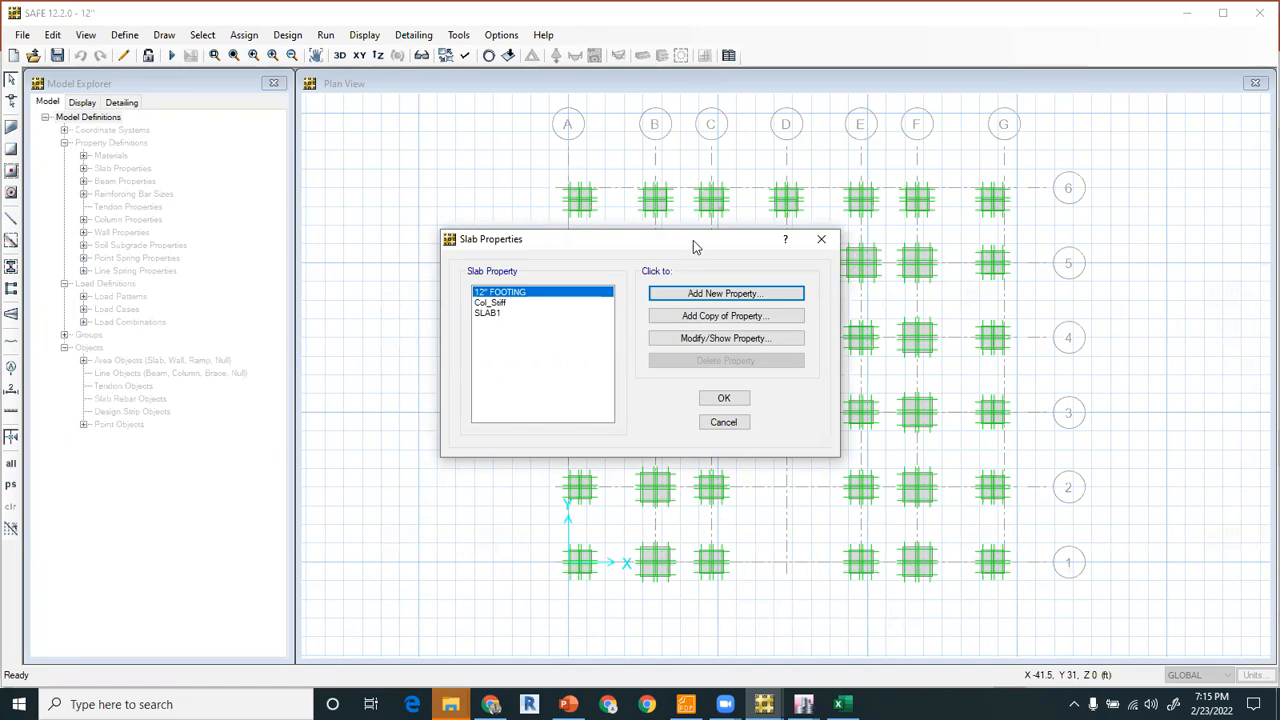
Move the Slab Properties dialog aside and switch to the base plan of the ETABS 12" footing model.
left_click_drag(689, 245, 304, 267)
mouse_move(803, 704)
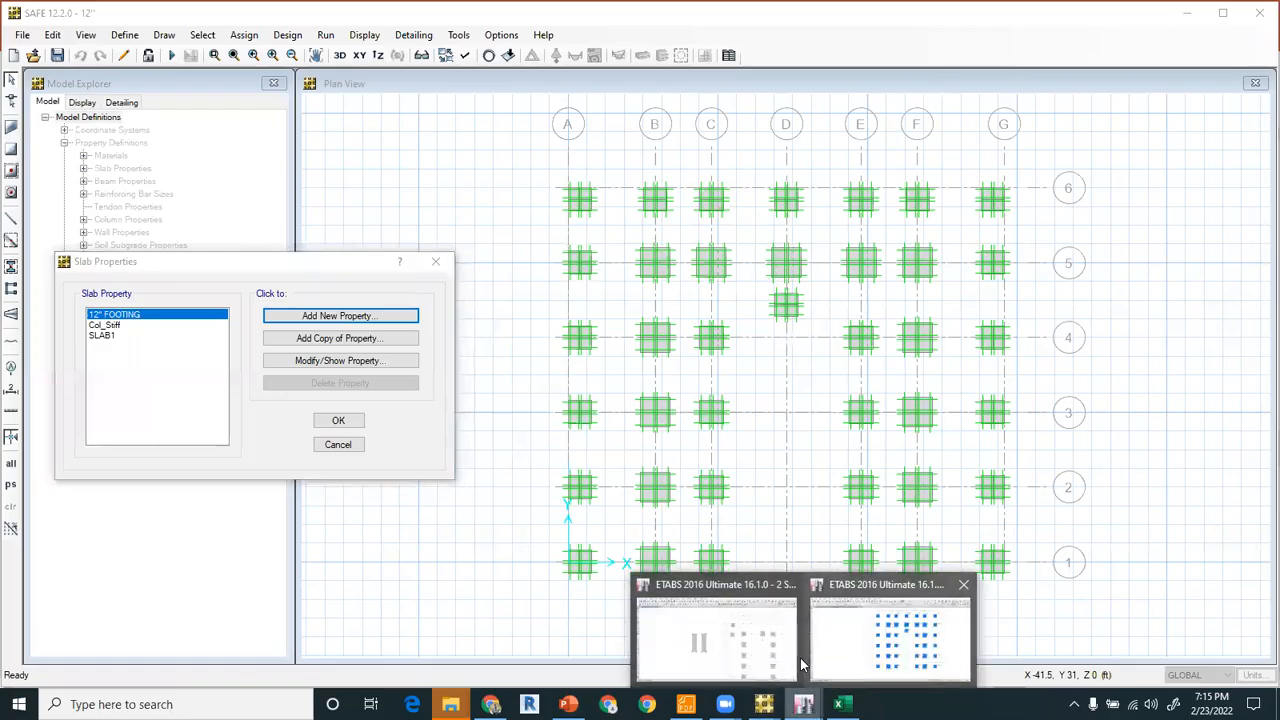
left_click(728, 634)
middle_click_drag(862, 459, 609, 343)
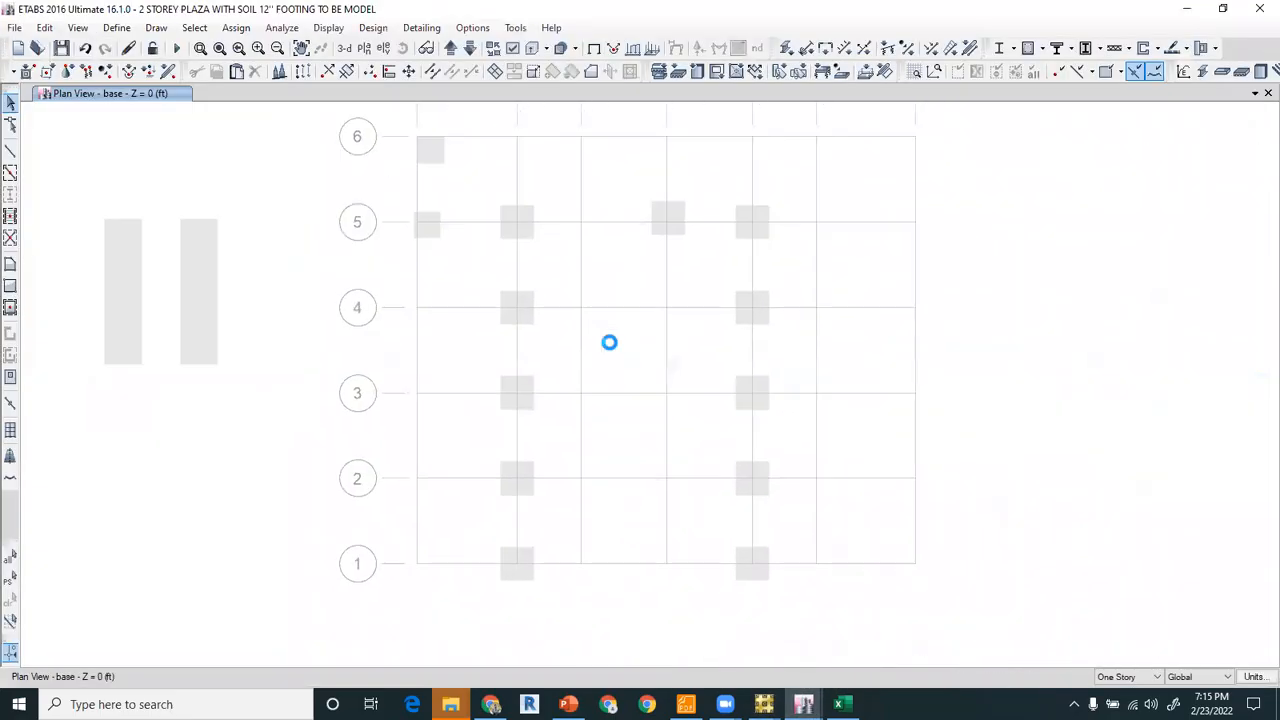
middle_click_drag(420, 345, 457, 443)
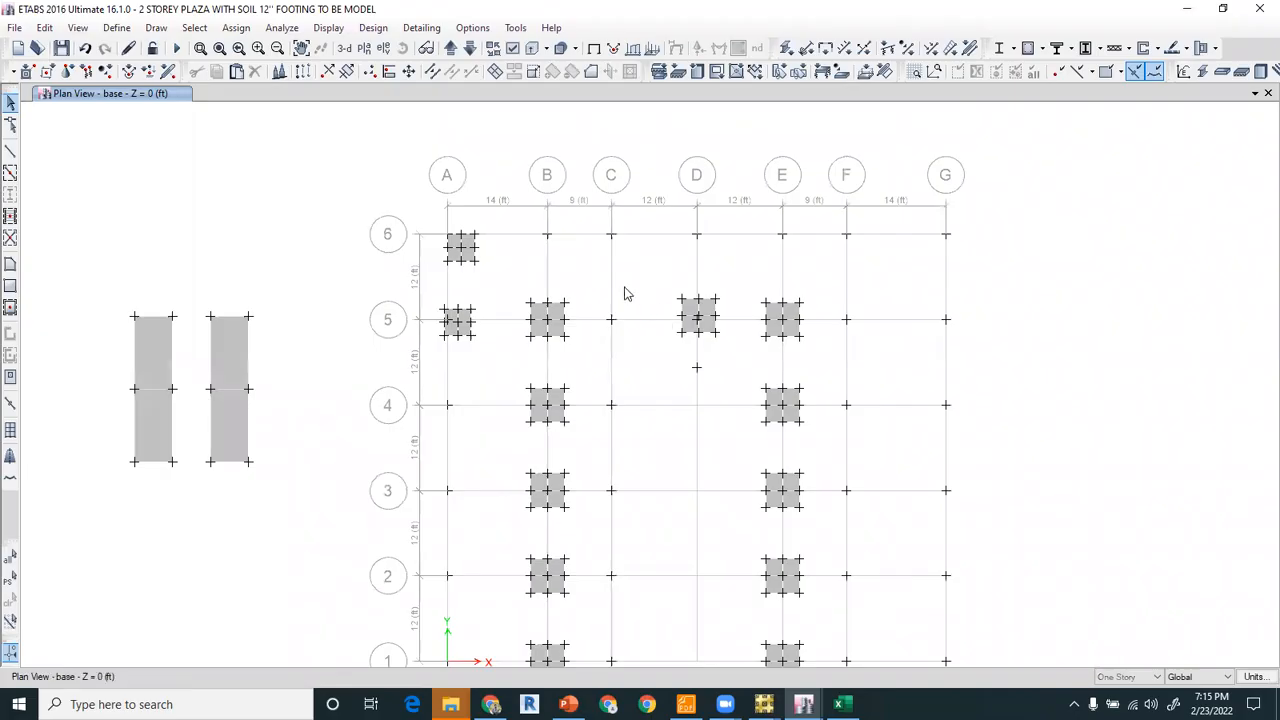
scroll(650, 390, "down", 3)
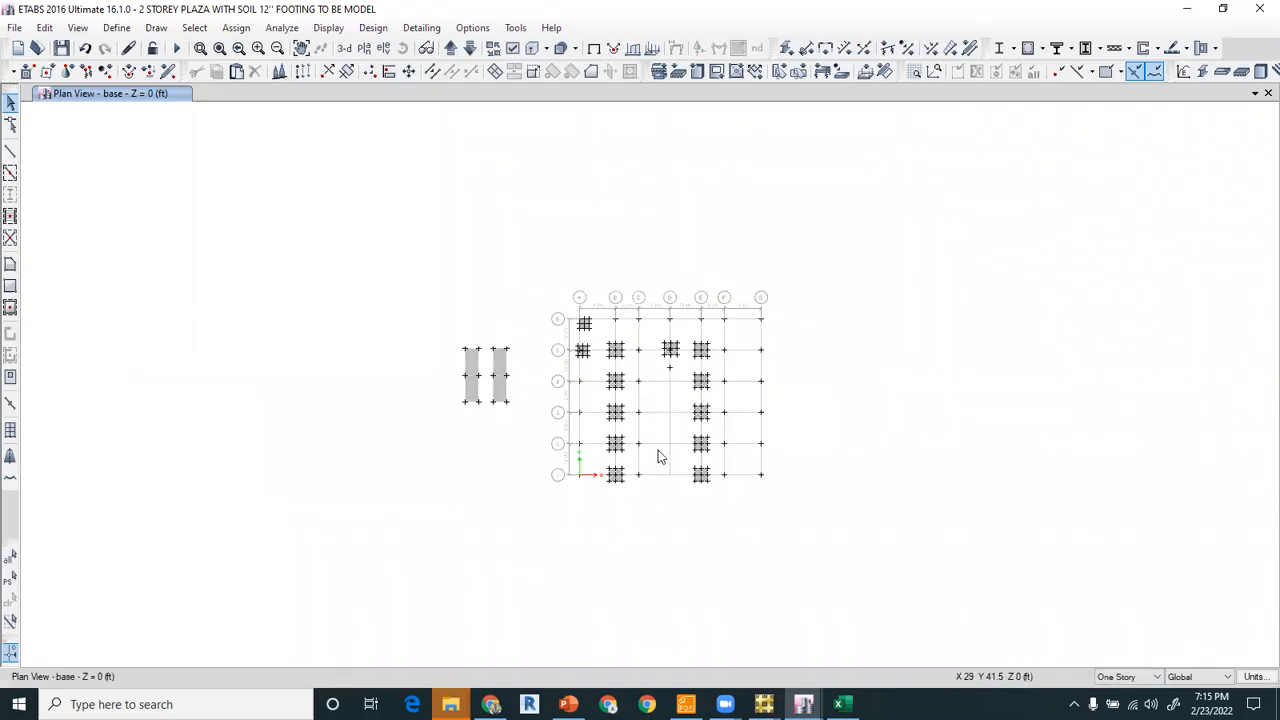
scroll(655, 364, "up", 3)
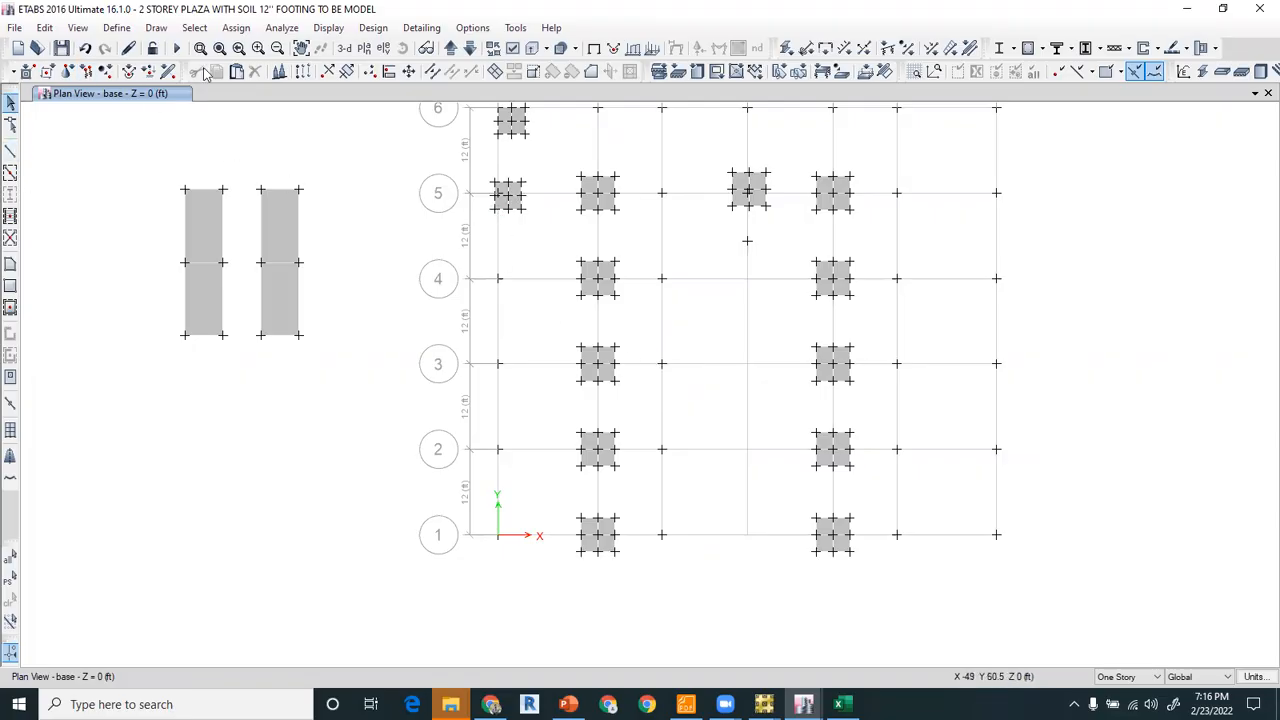
Draw rectangular 12" FOOTING strips along grid line A between lines 4 and 1 and along grid line 1 out to line G.
left_click(10, 286)
left_click(481, 267)
left_click(518, 550)
left_click(512, 488)
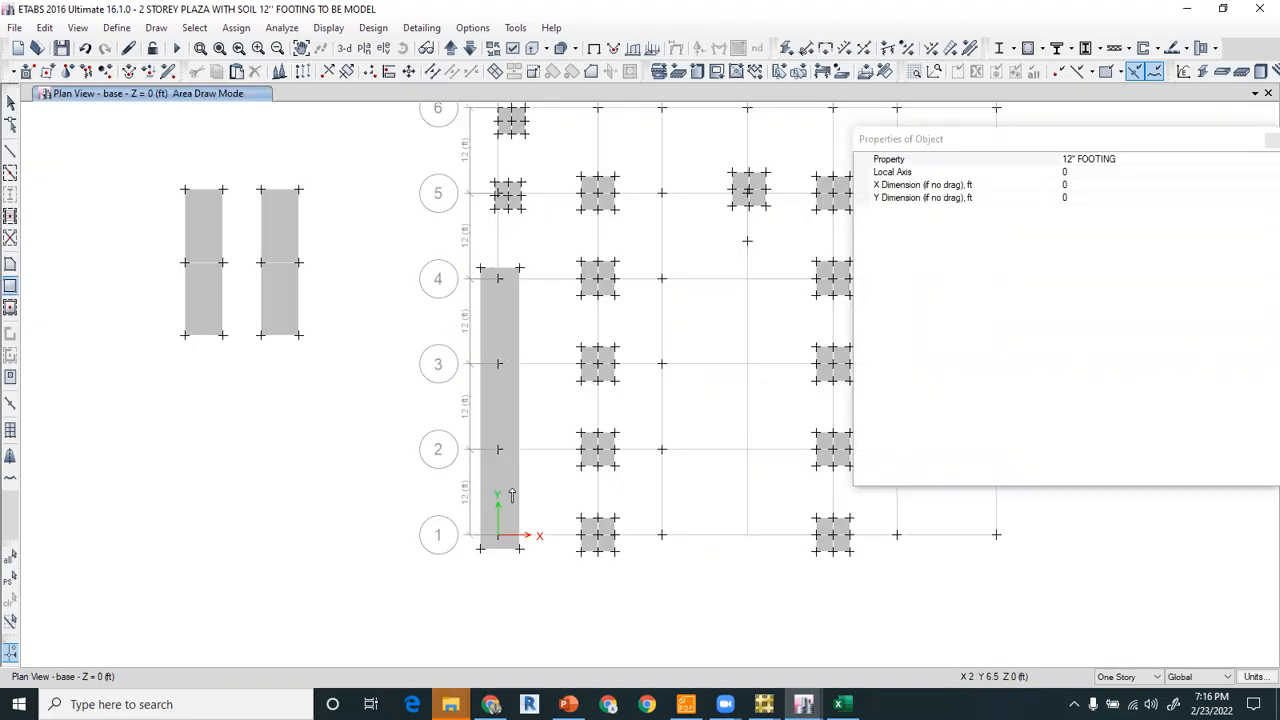
left_click(1014, 562)
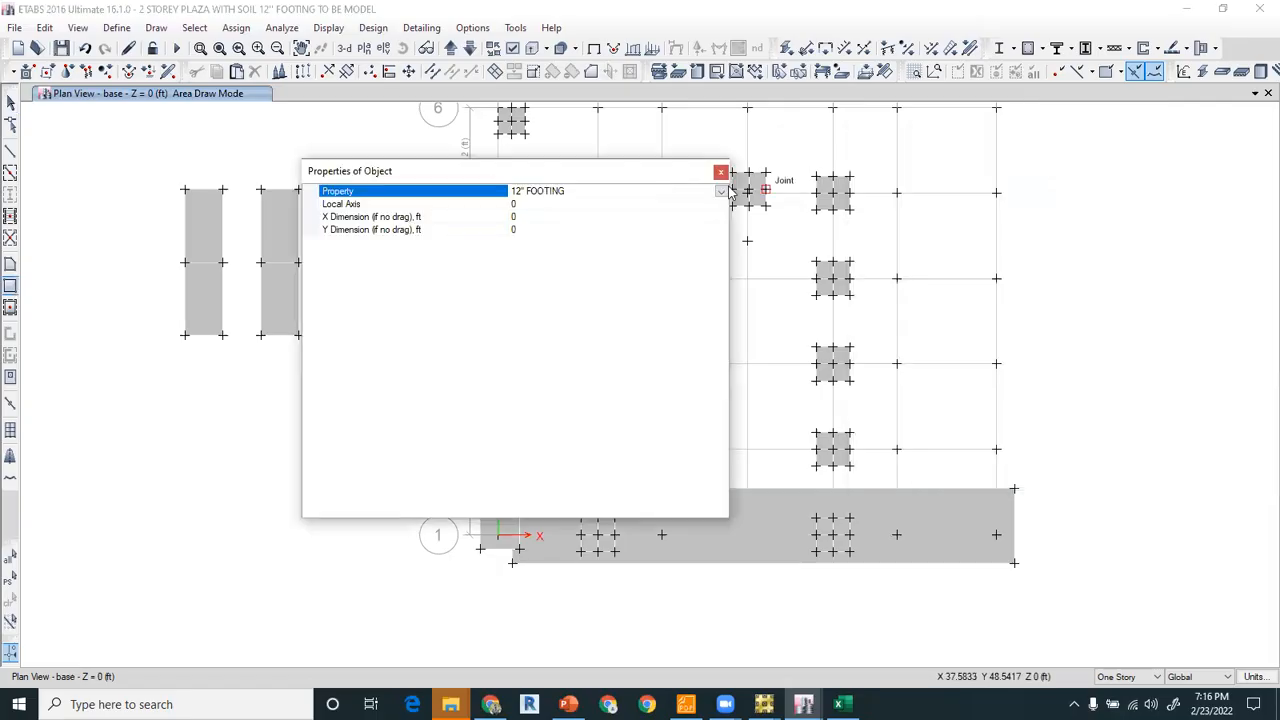
left_click(720, 169)
Draw a wide strip footing along grid line G and one about 38.5 ft by 5.5 ft along grid line 6 over C to F.
scroll(833, 291, "down", 3)
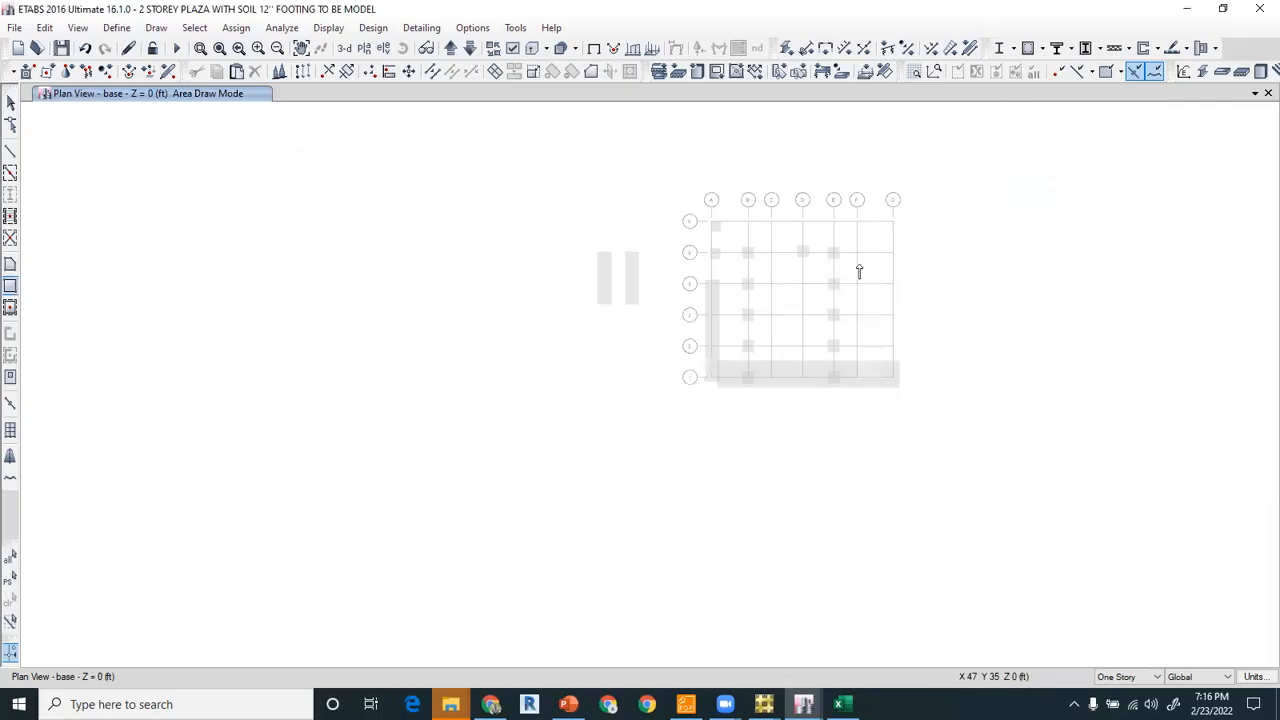
left_click(878, 216)
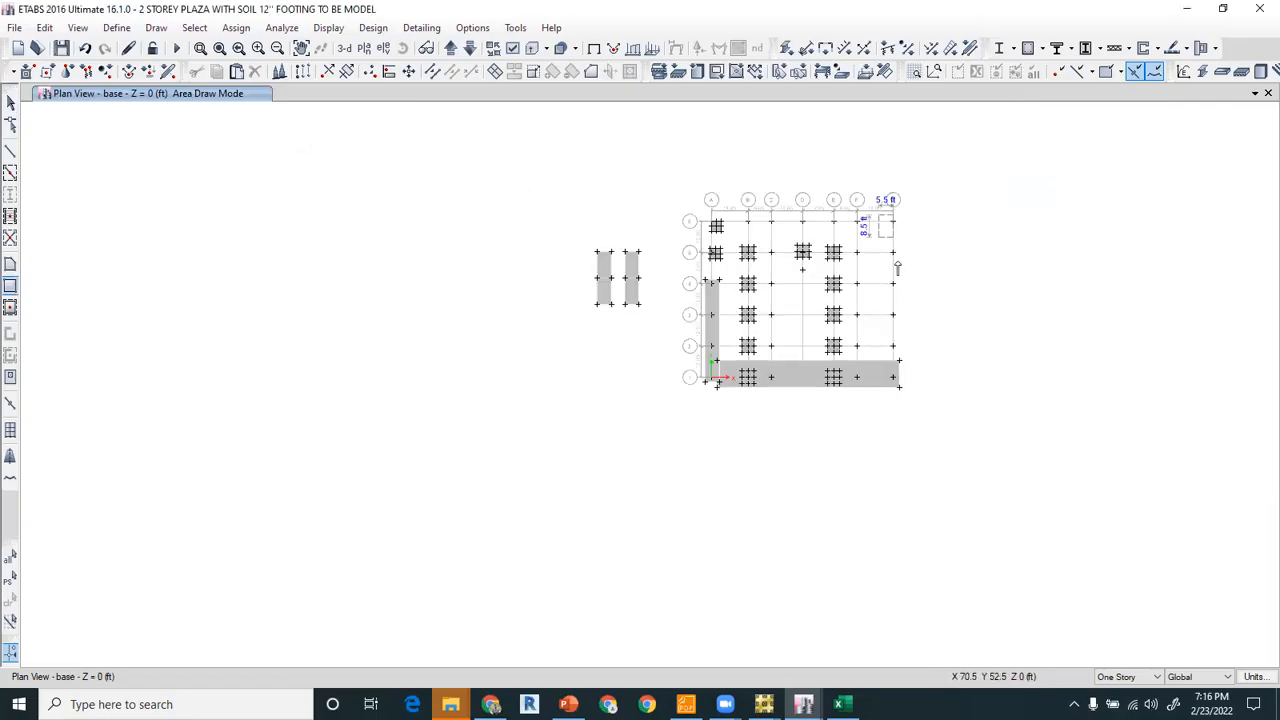
left_click(913, 361)
scroll(797, 227, "up", 3)
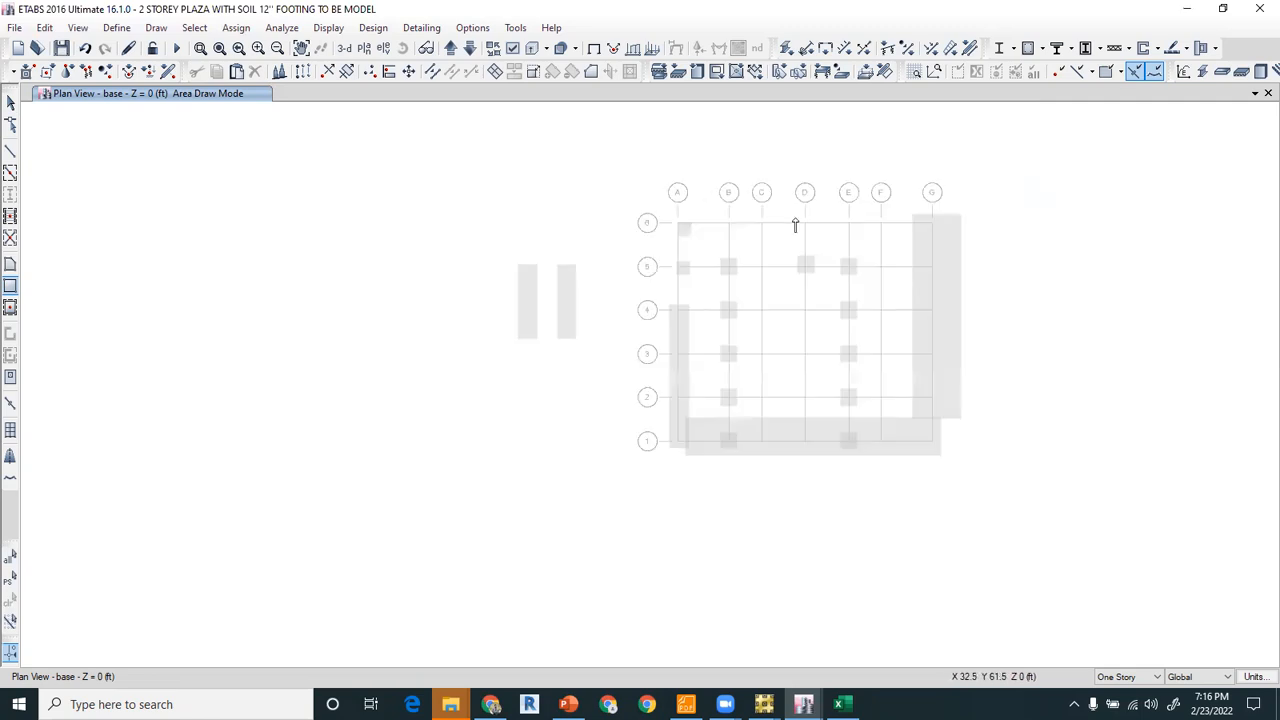
left_click(704, 213)
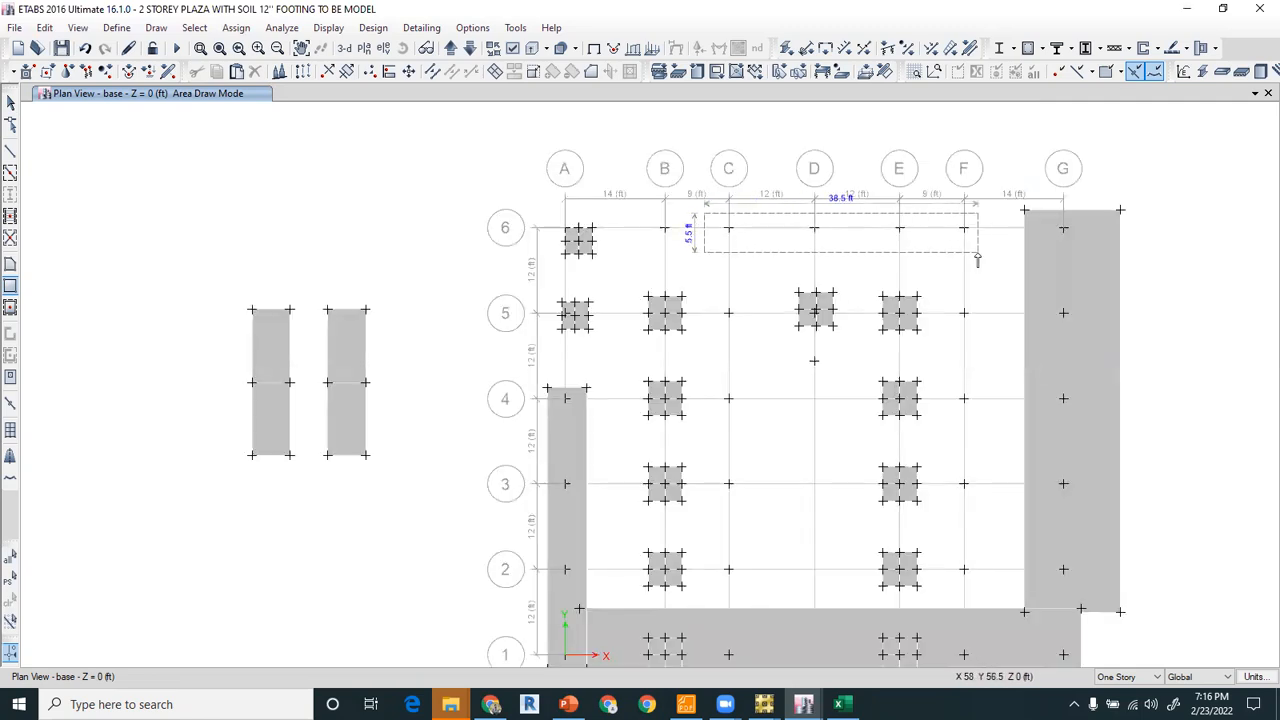
left_click(978, 252)
left_click(12, 103)
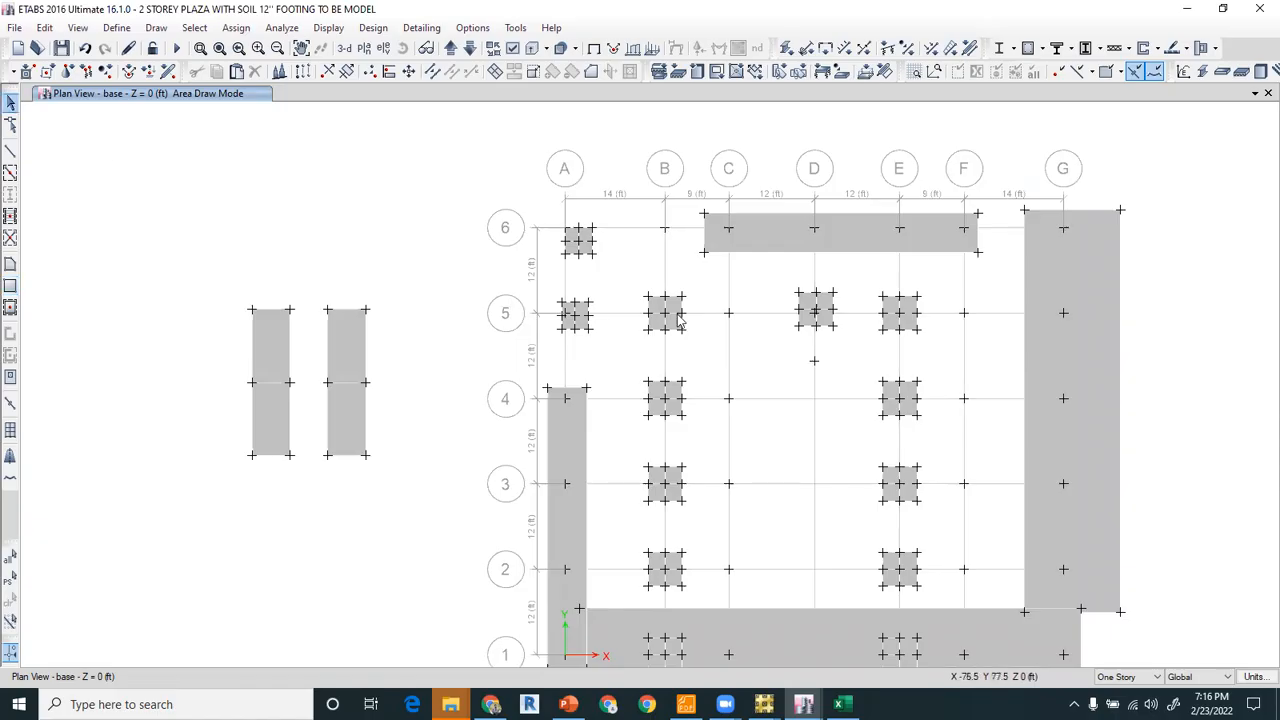
Delete the four trial strip footings along grid lines A, 1, G and 6.
middle_click_drag(766, 421, 757, 371)
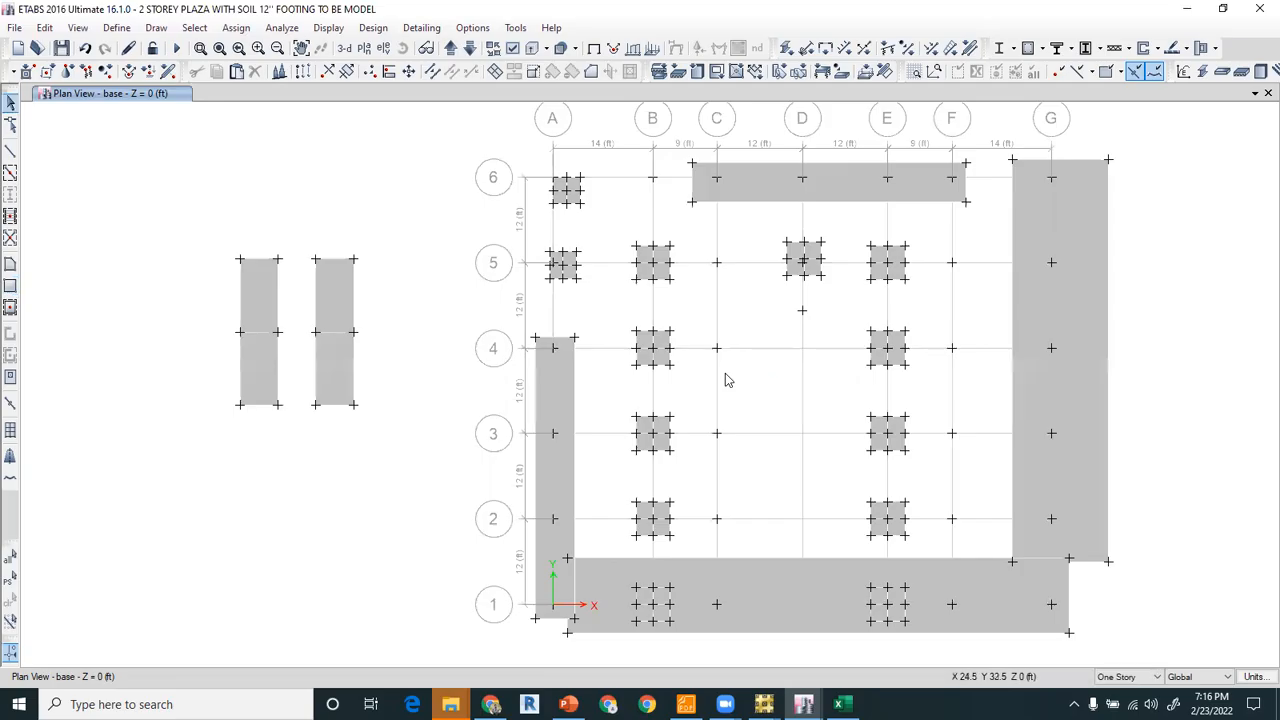
left_click(1016, 310)
left_click(558, 433)
left_click(757, 575)
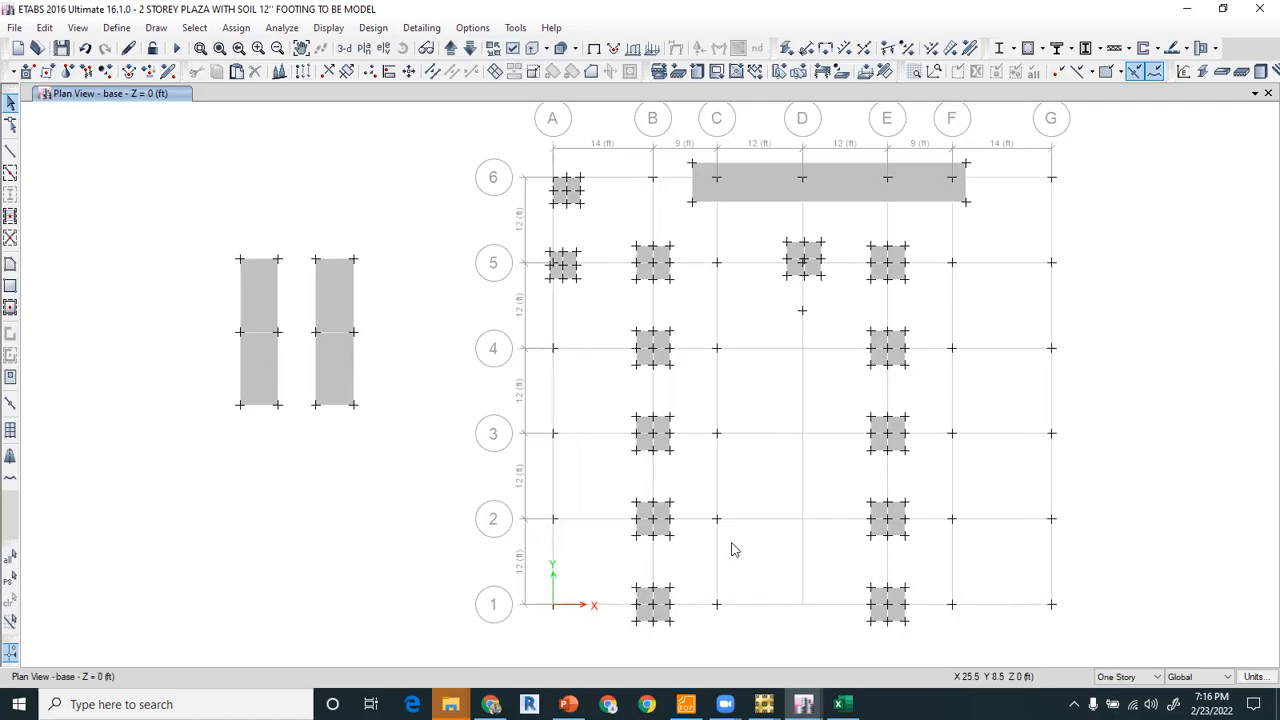
left_click(760, 195)
key("Delete")
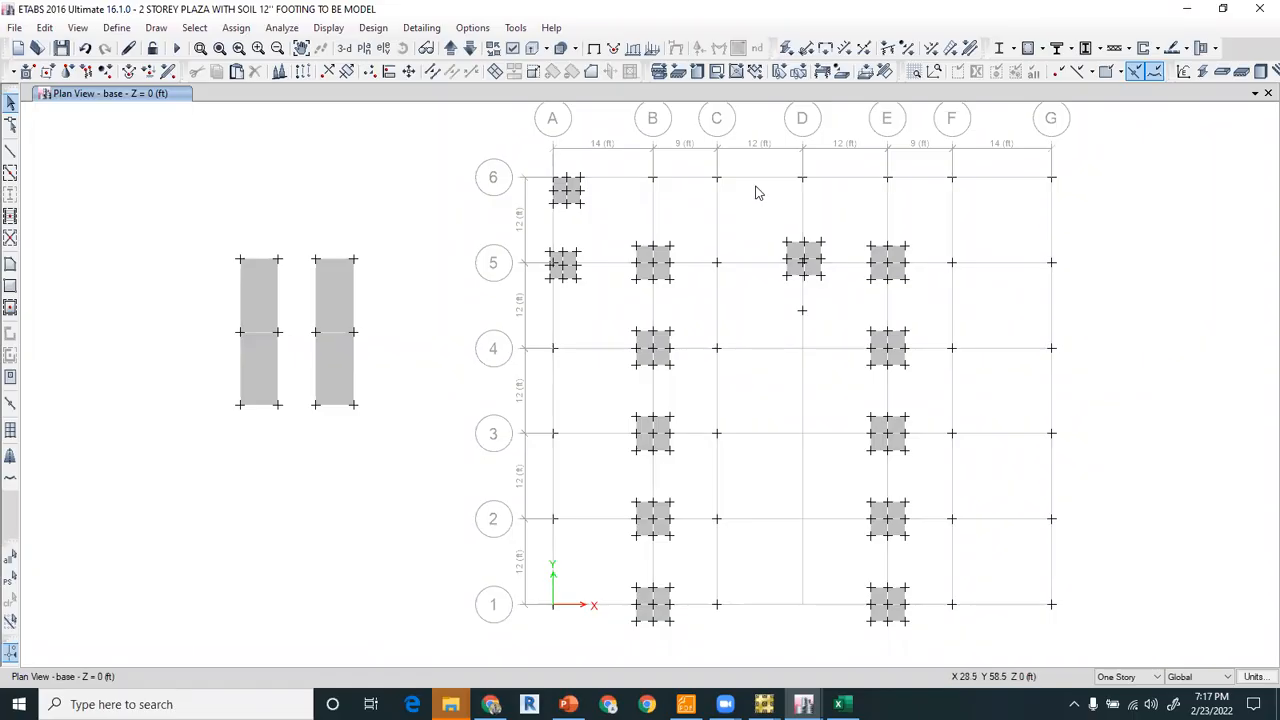
Draw adjoining rectangular 12" FOOTING strips along grid line 6 from A to G and down grid line G to line 1.
left_click(10, 285)
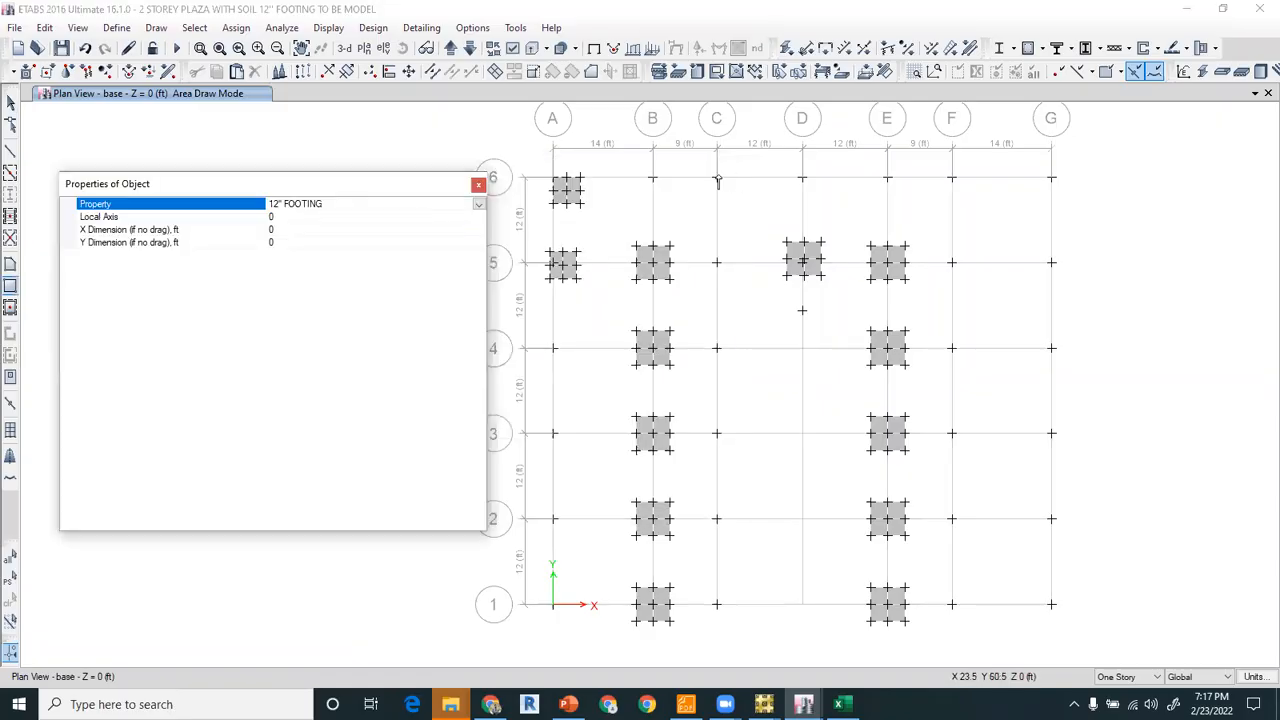
left_click_drag(693, 160, 828, 204)
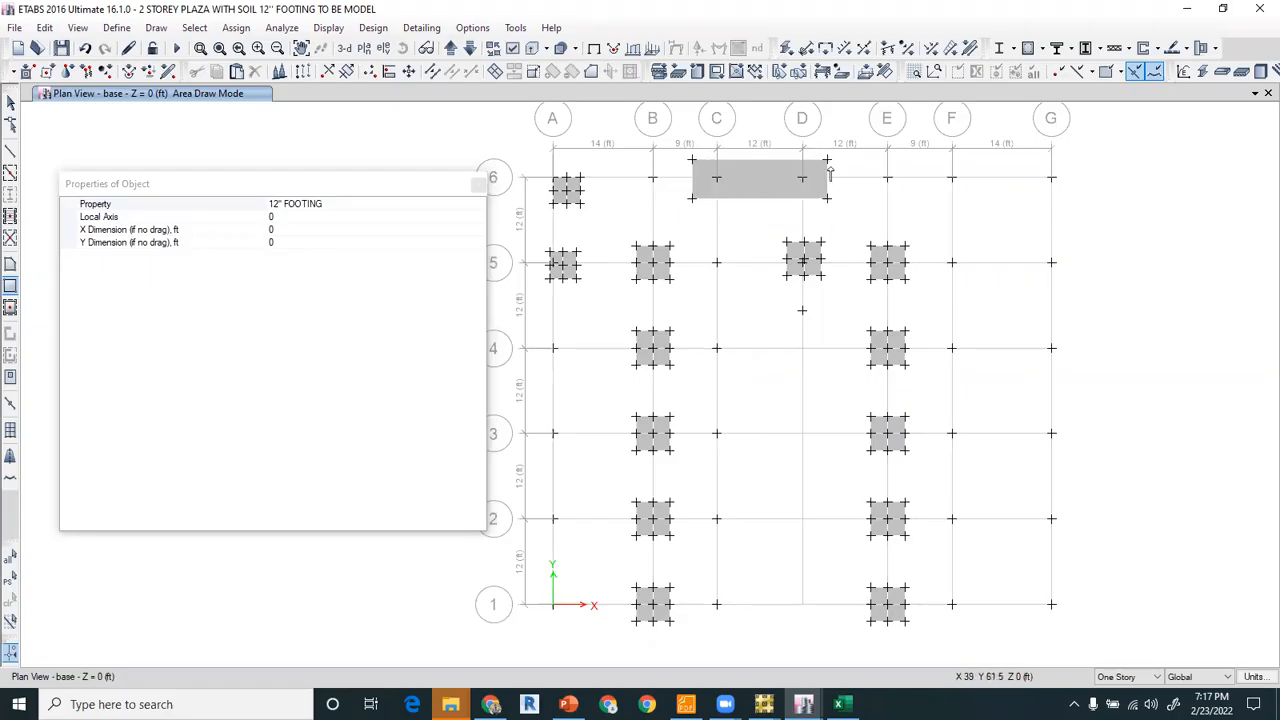
left_click_drag(827, 160, 1062, 196)
left_click_drag(1016, 194, 1080, 617)
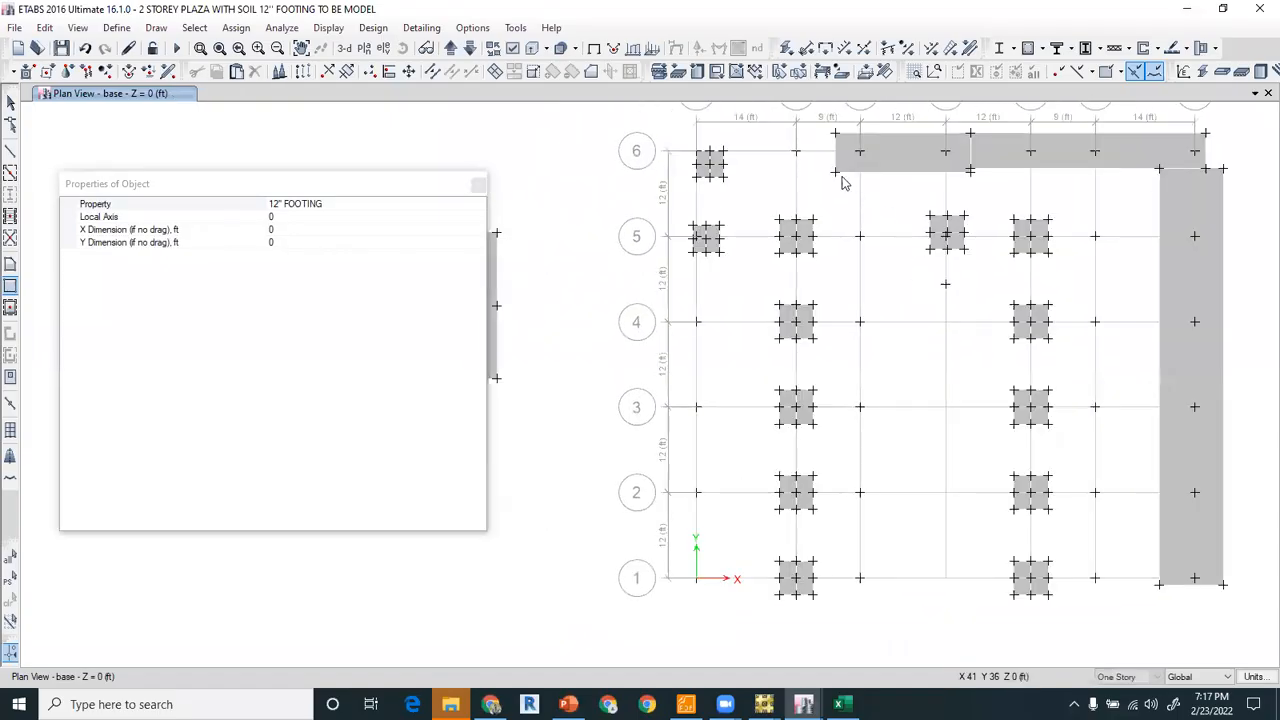
left_click_drag(838, 174, 664, 131)
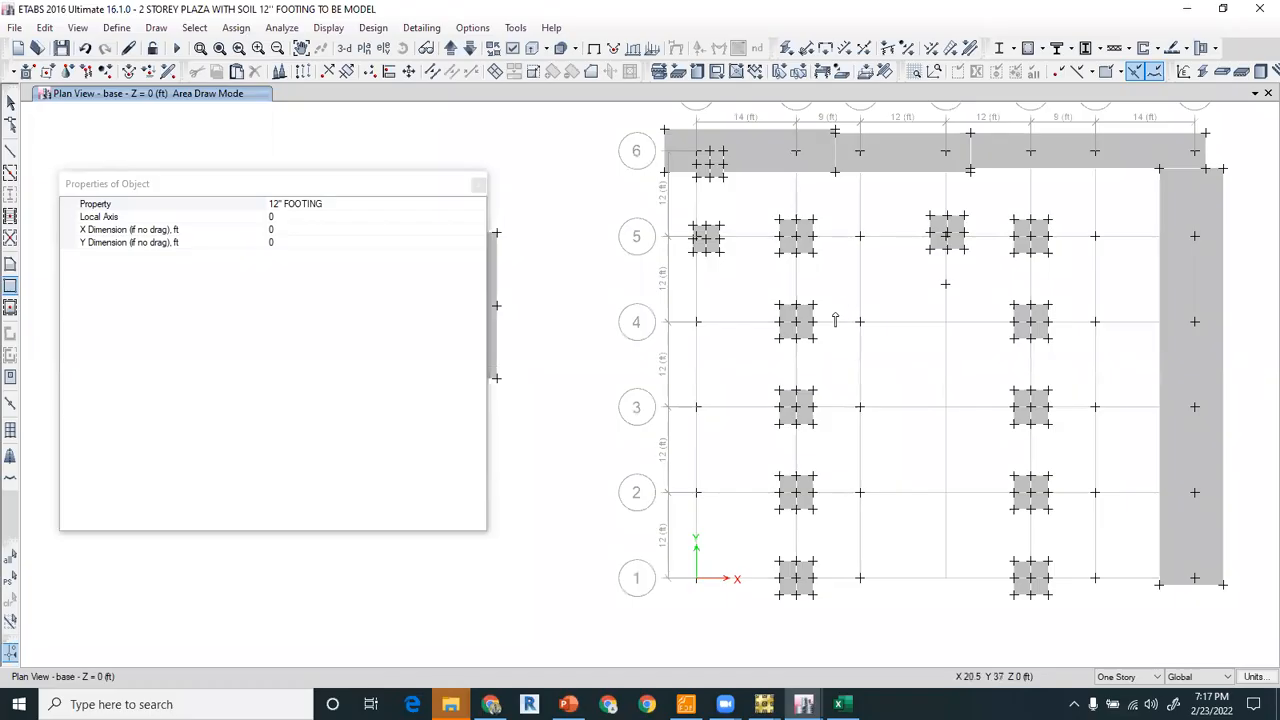
Draw two combined footings spanning grid lines 4 to 3, one on line C and one on line F.
mouse_move(838, 297)
left_mouse_down()
mouse_move(882, 452)
mouse_move(903, 432)
left_mouse_up()
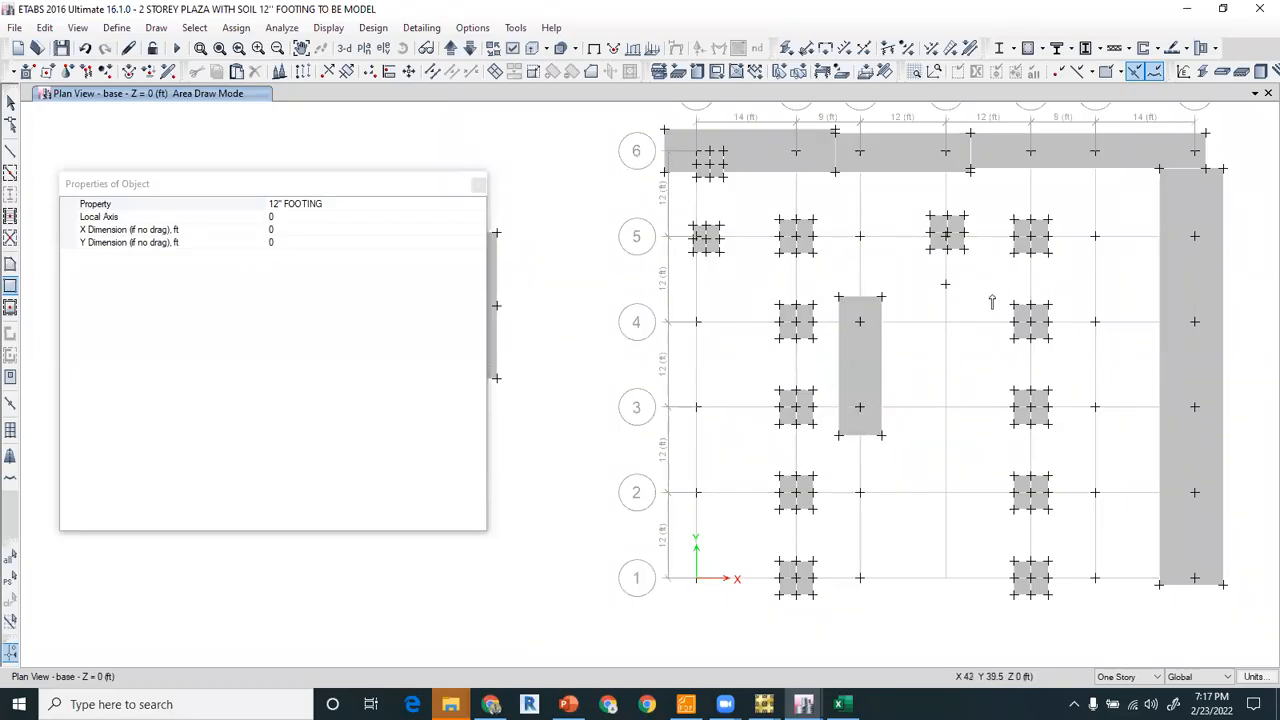
left_click_drag(1076, 301, 1110, 443)
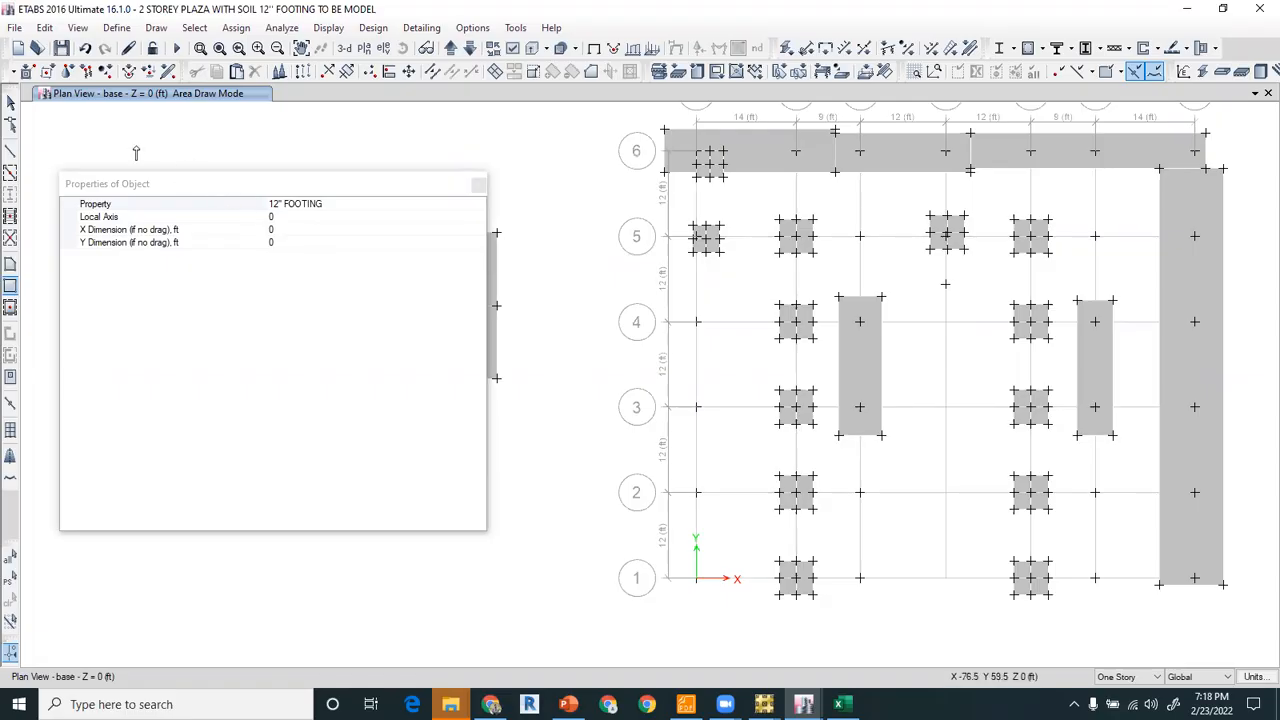
left_click(10, 104)
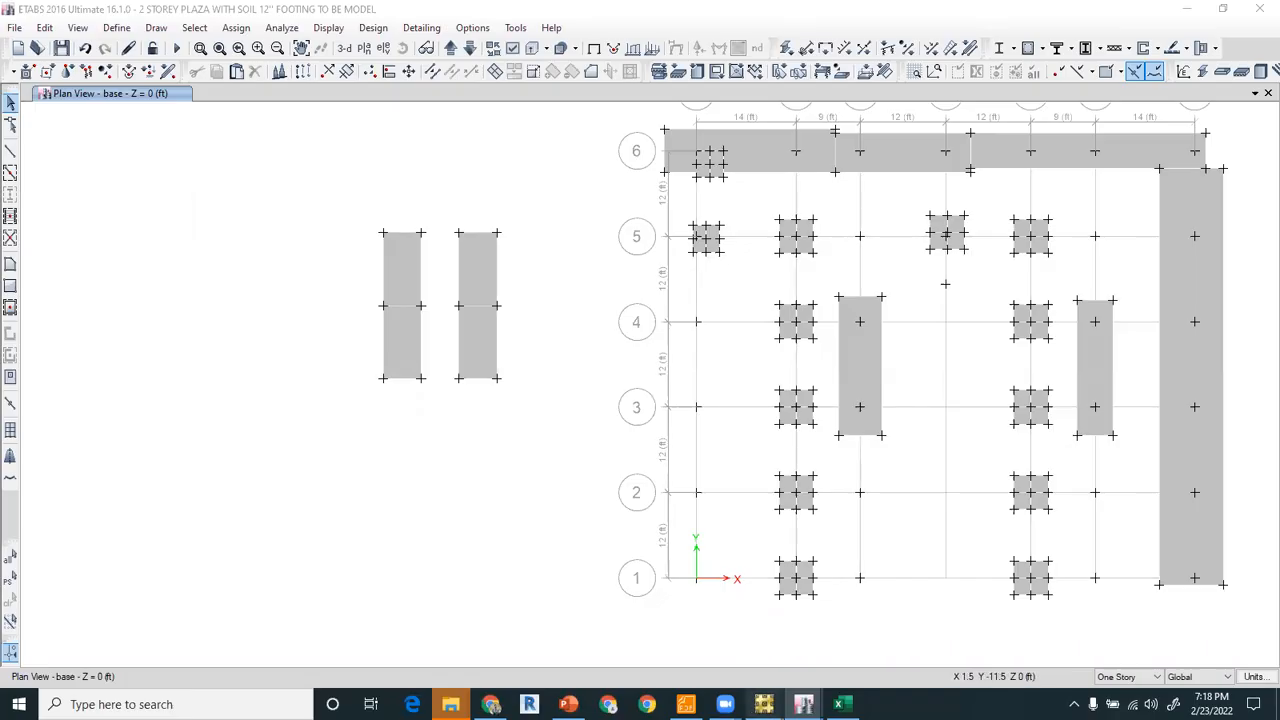
Switch to the PowerPoint presentation, show slide 5 on sizes of footing and highlight the computed footing widths B.
left_click(568, 704)
scroll(146, 365, "up", 10)
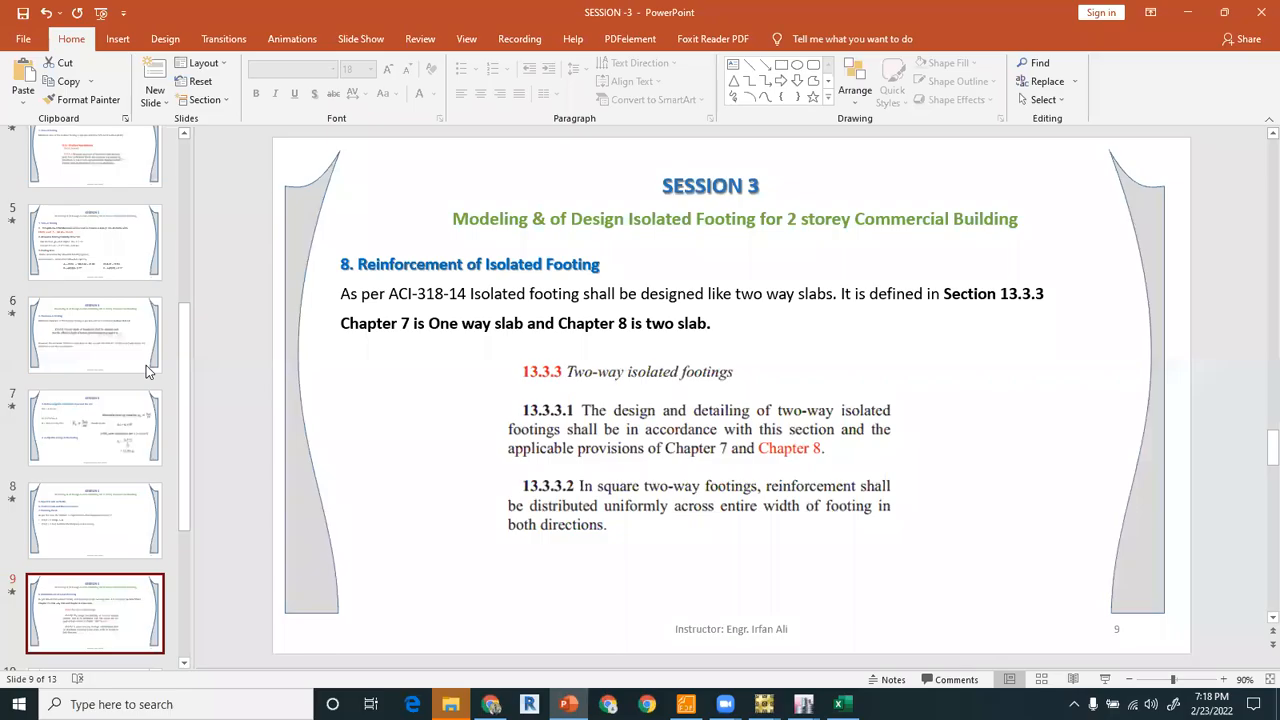
left_click(121, 429)
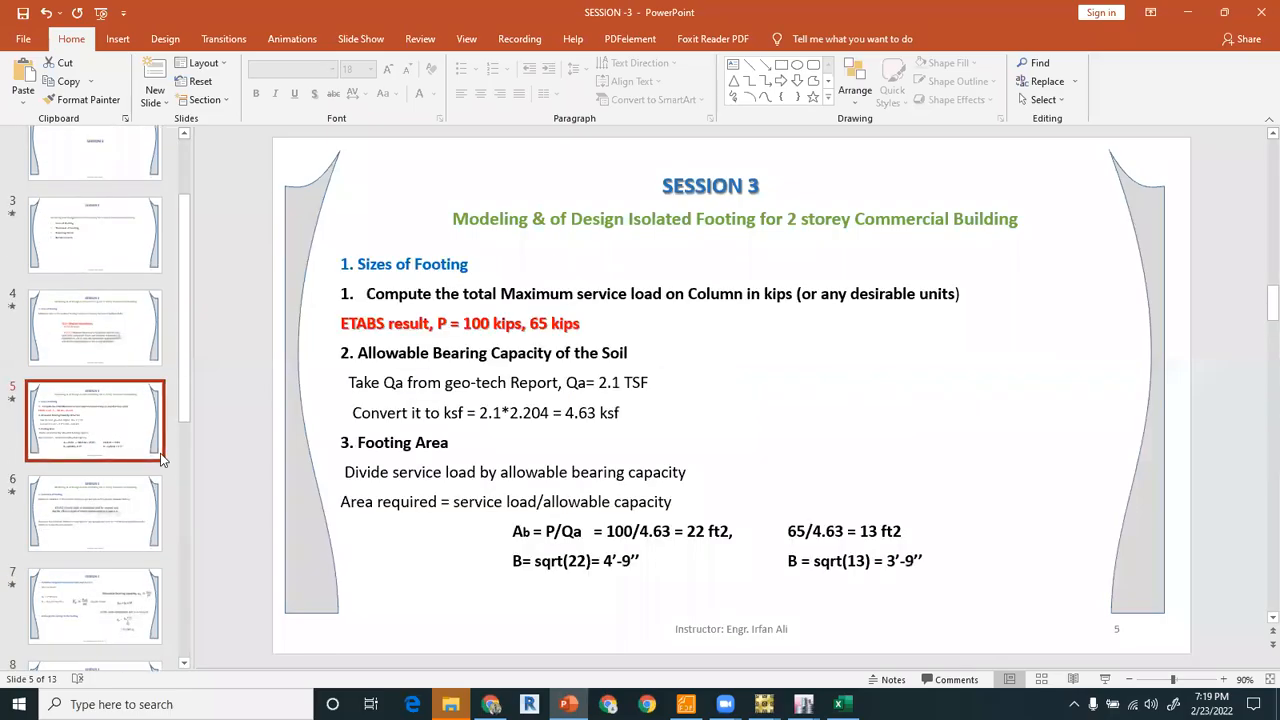
left_click_drag(604, 563, 638, 563)
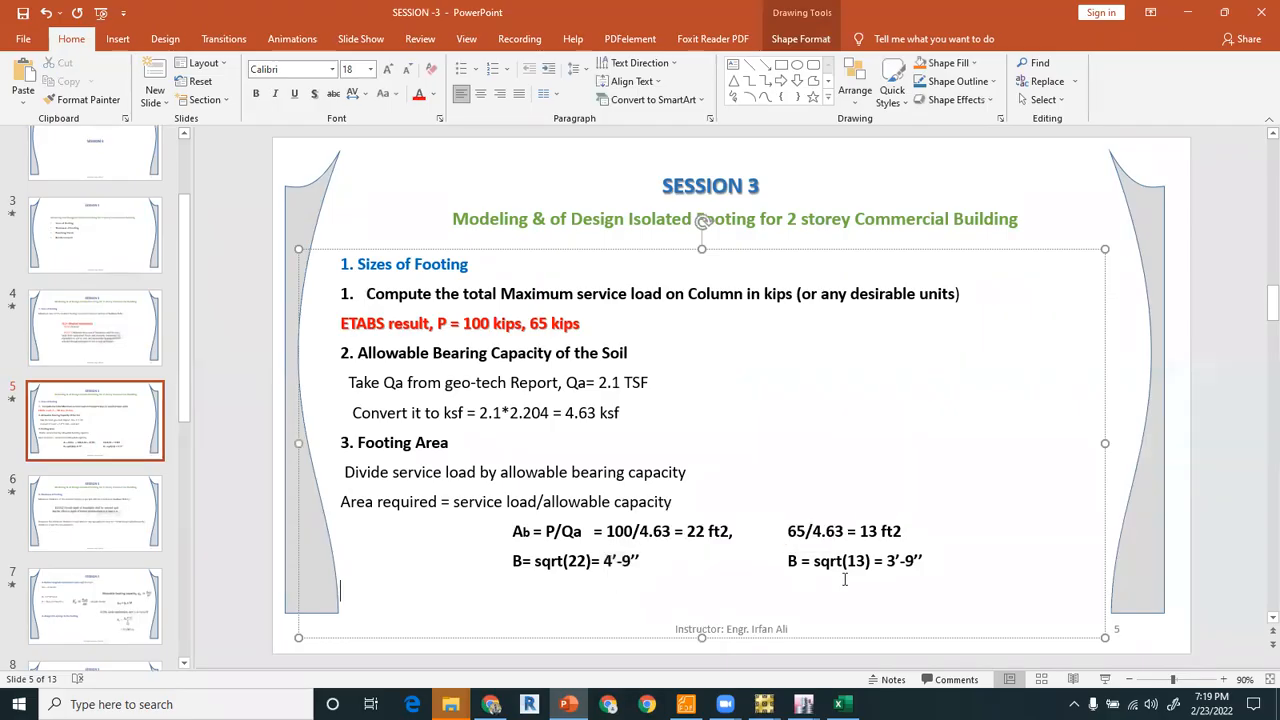
left_click_drag(895, 561, 914, 562)
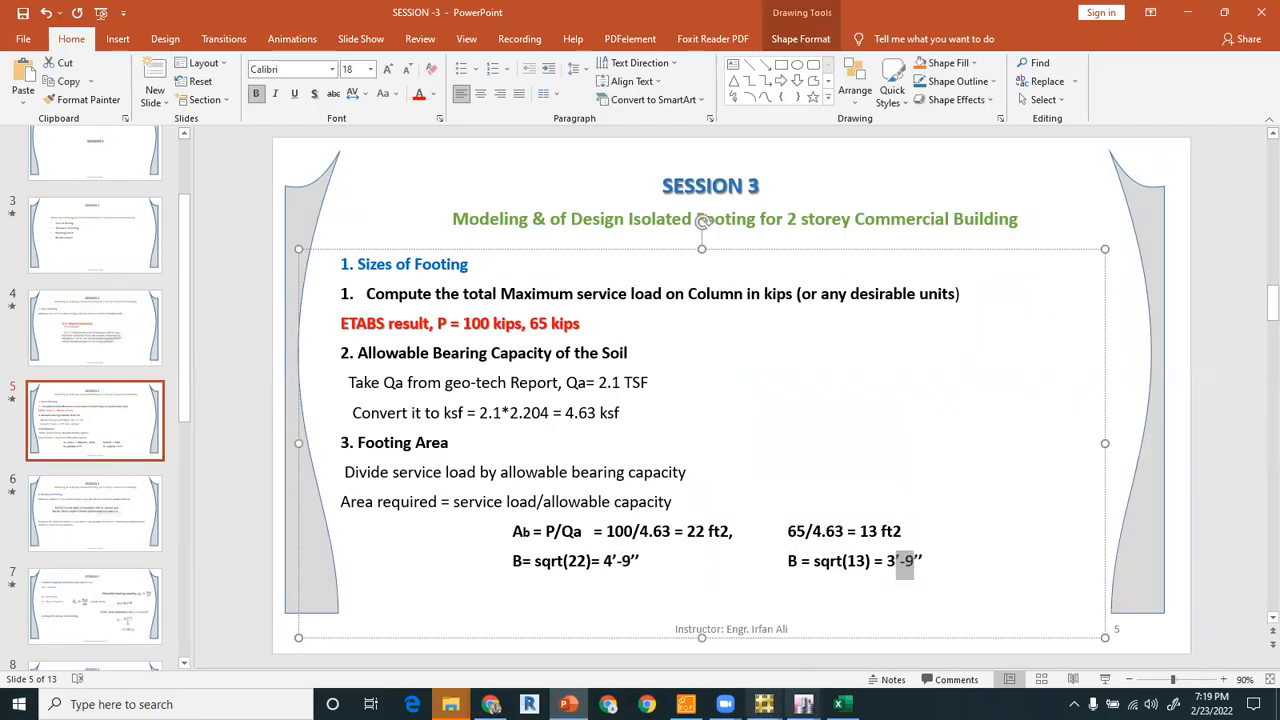
Switch to the ETABS 12" footing punching shear plan, and to the SAFE 18" THICK FOOTING model to display its punching shear capacity ratios.
mouse_move(803, 704)
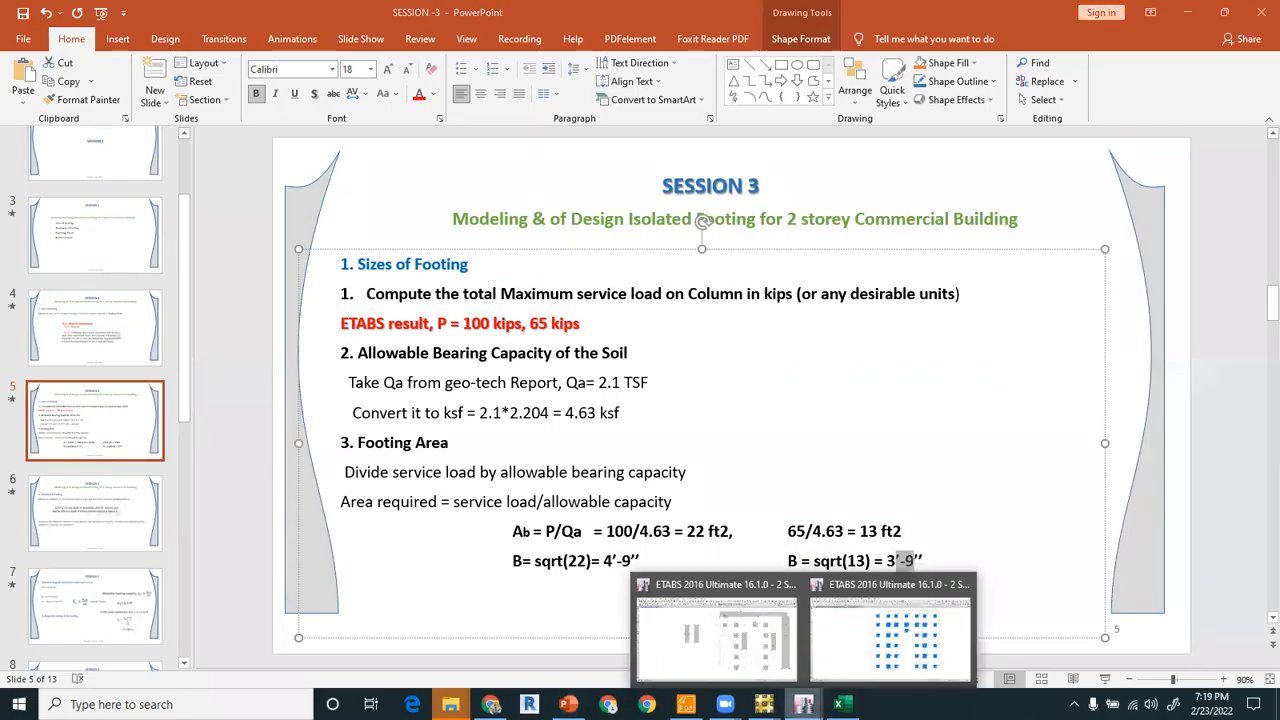
left_click(848, 635)
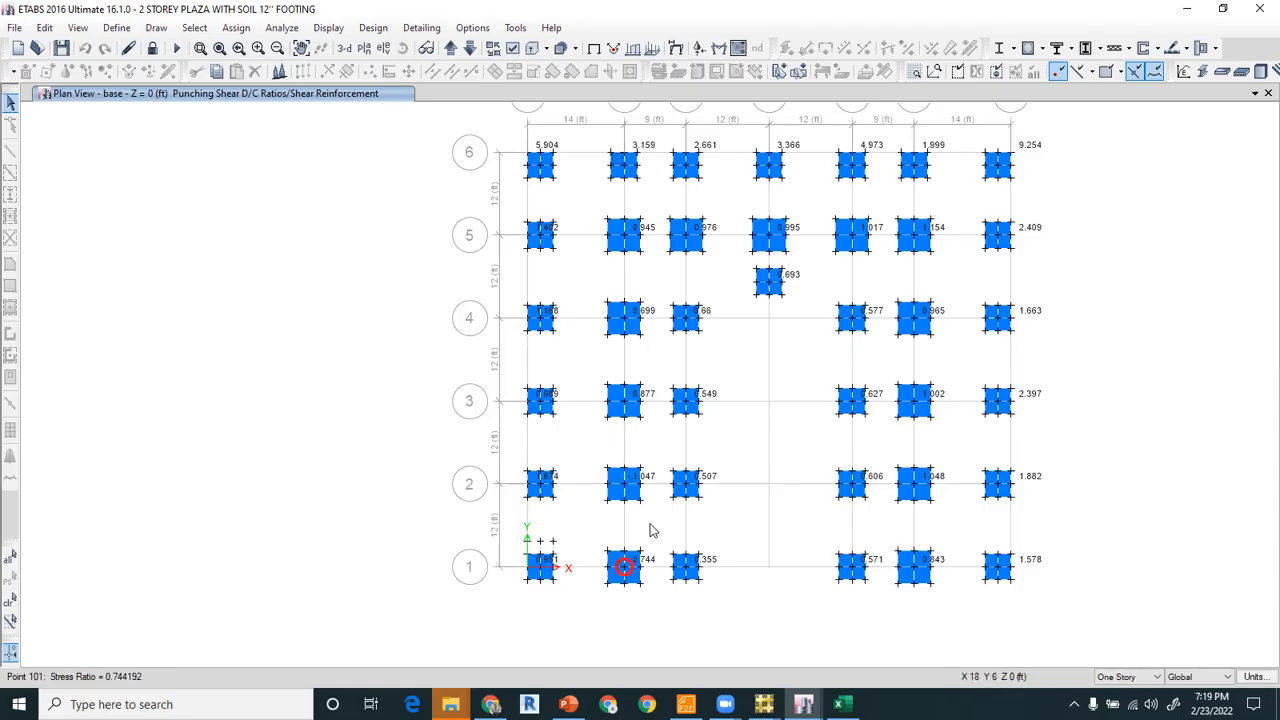
left_click(764, 704)
left_click(906, 640)
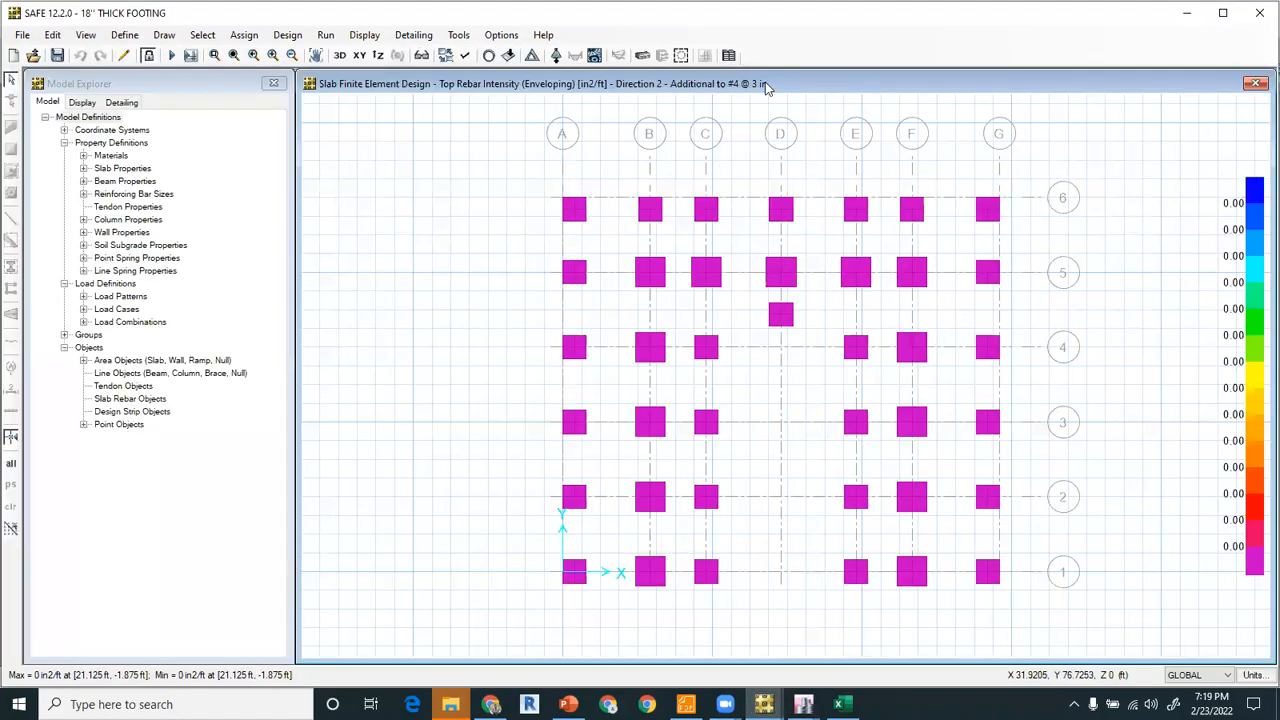
left_click(681, 56)
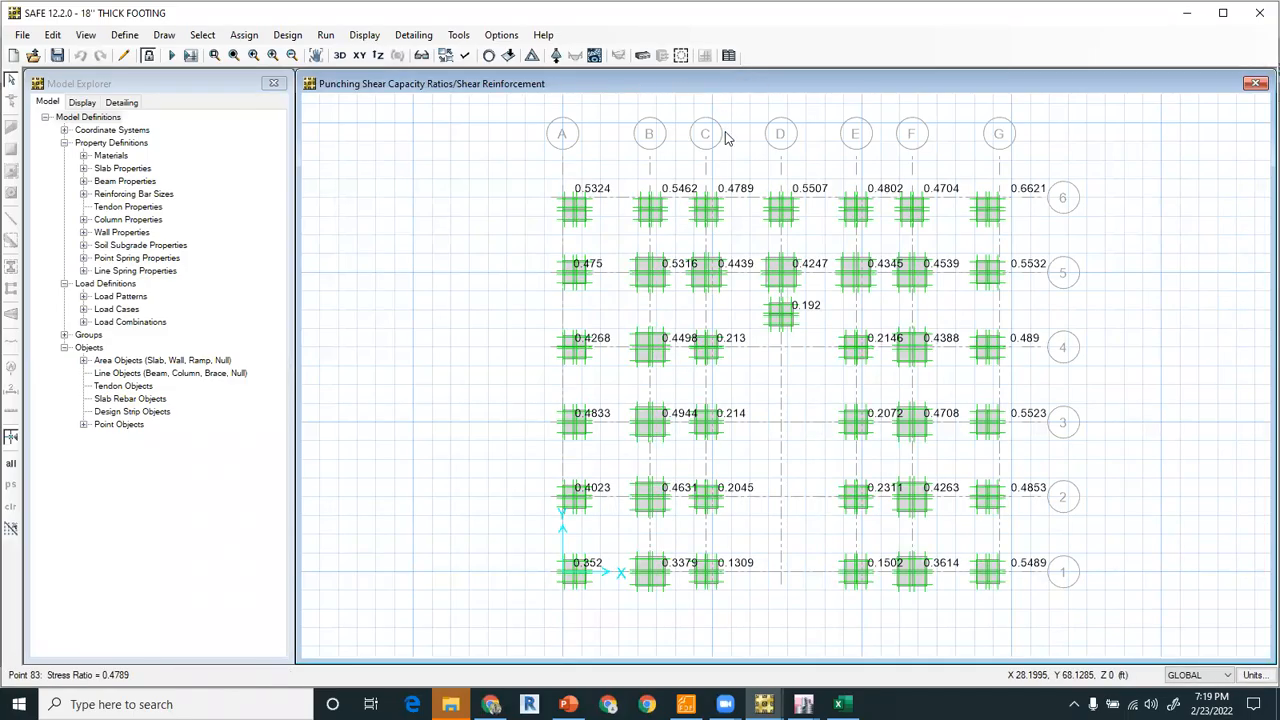
Examine the punching shear capacity ratios of the footings across the plan, closing in on those around grid lines 4 and 5.
middle_click_drag(778, 486, 771, 427)
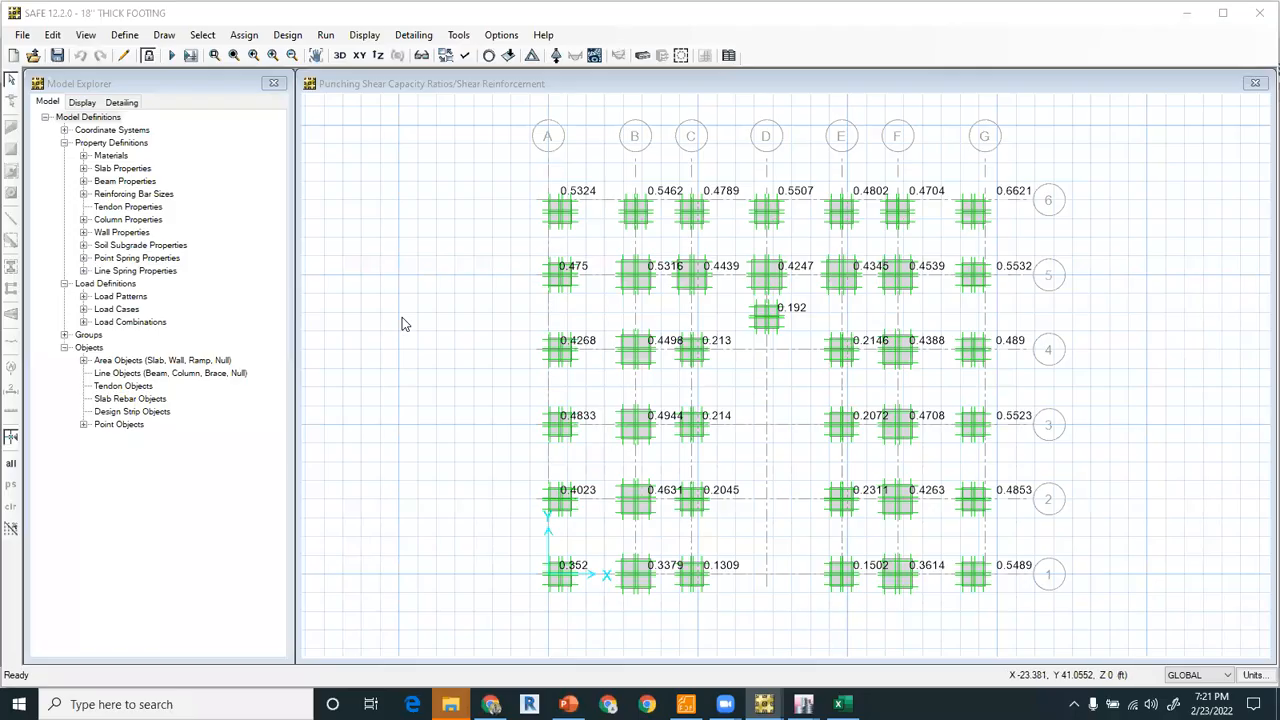
scroll(437, 321, "down", 4)
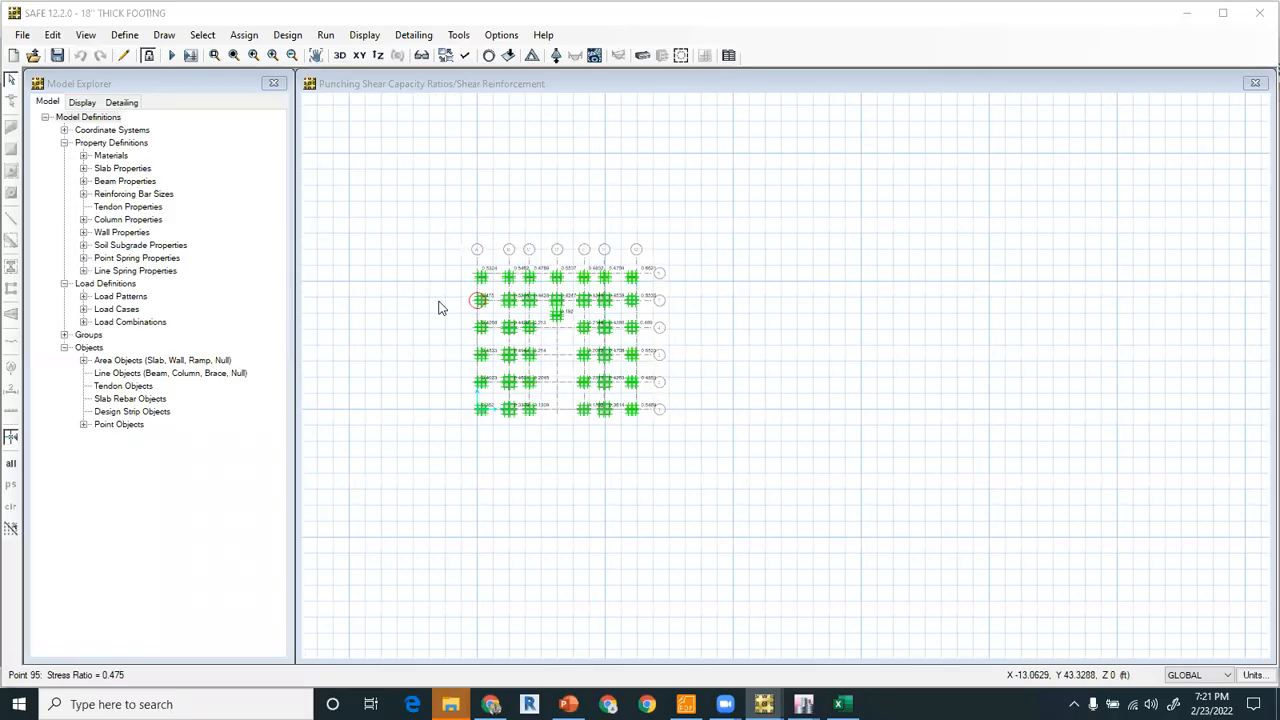
scroll(443, 310, "up", 1)
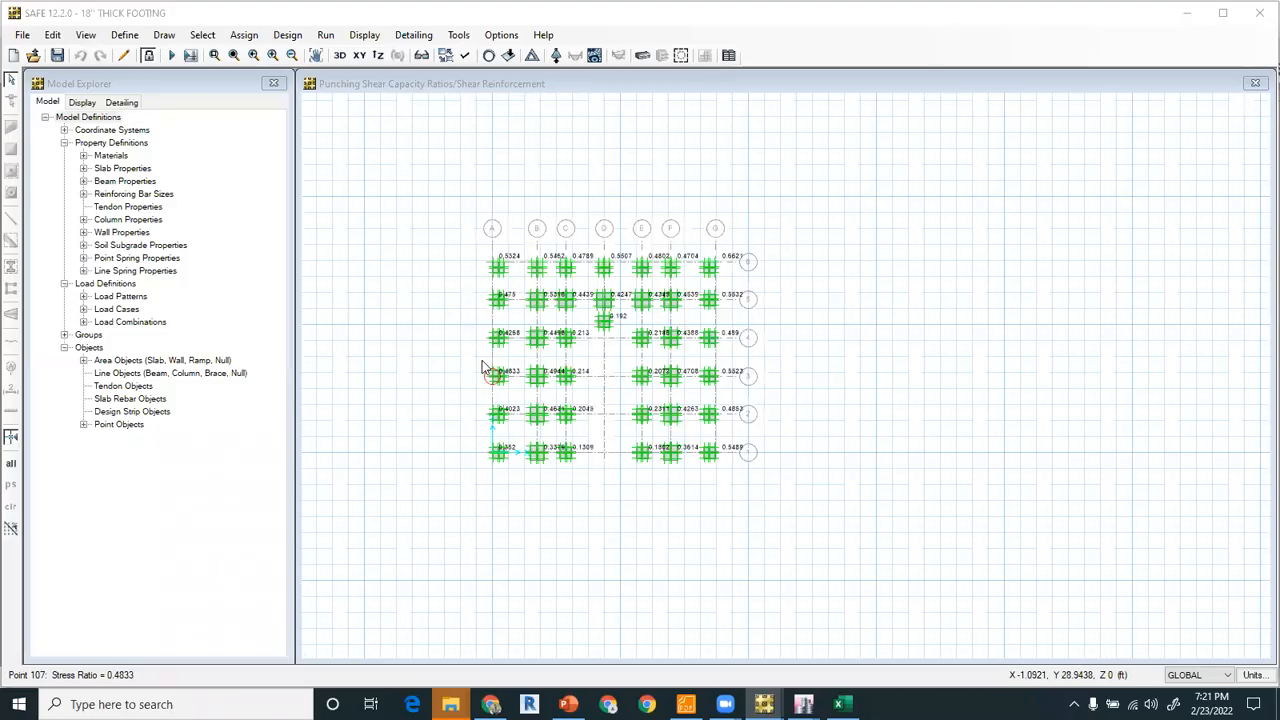
scroll(482, 360, "up", 1)
middle_click_drag(643, 371, 723, 394)
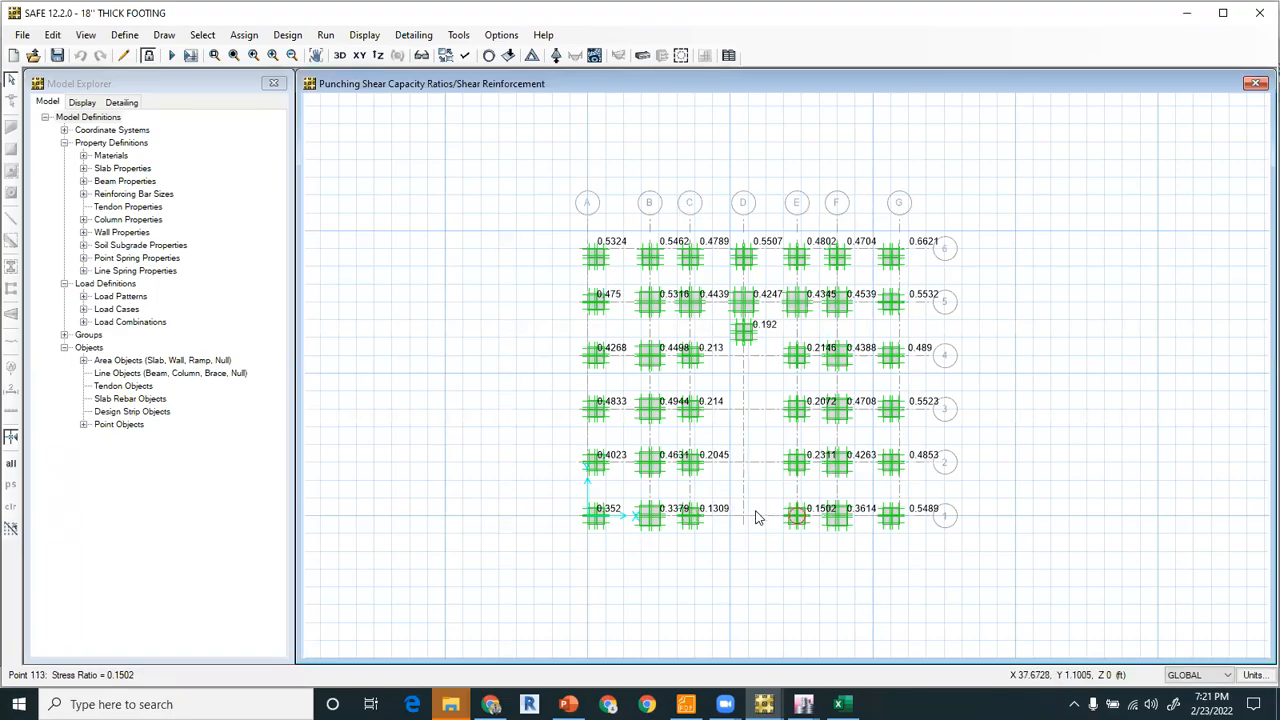
scroll(757, 517, "up", 1)
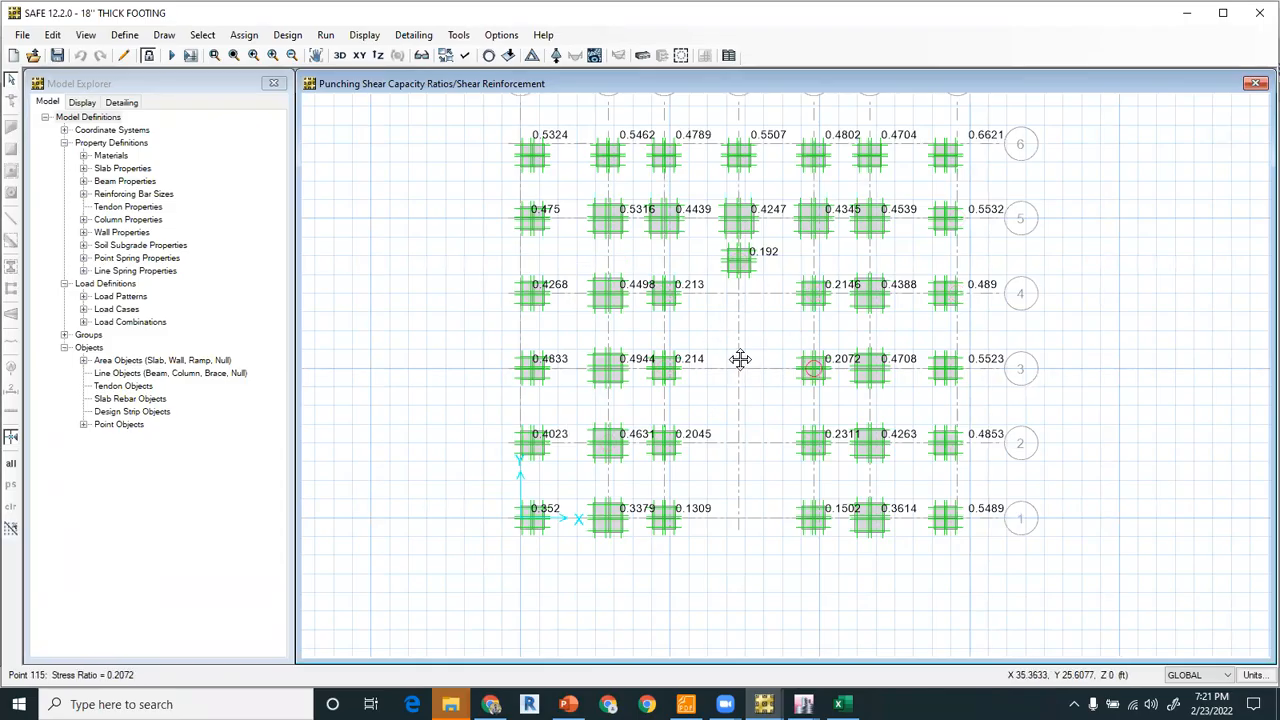
middle_click_drag(741, 357, 763, 414)
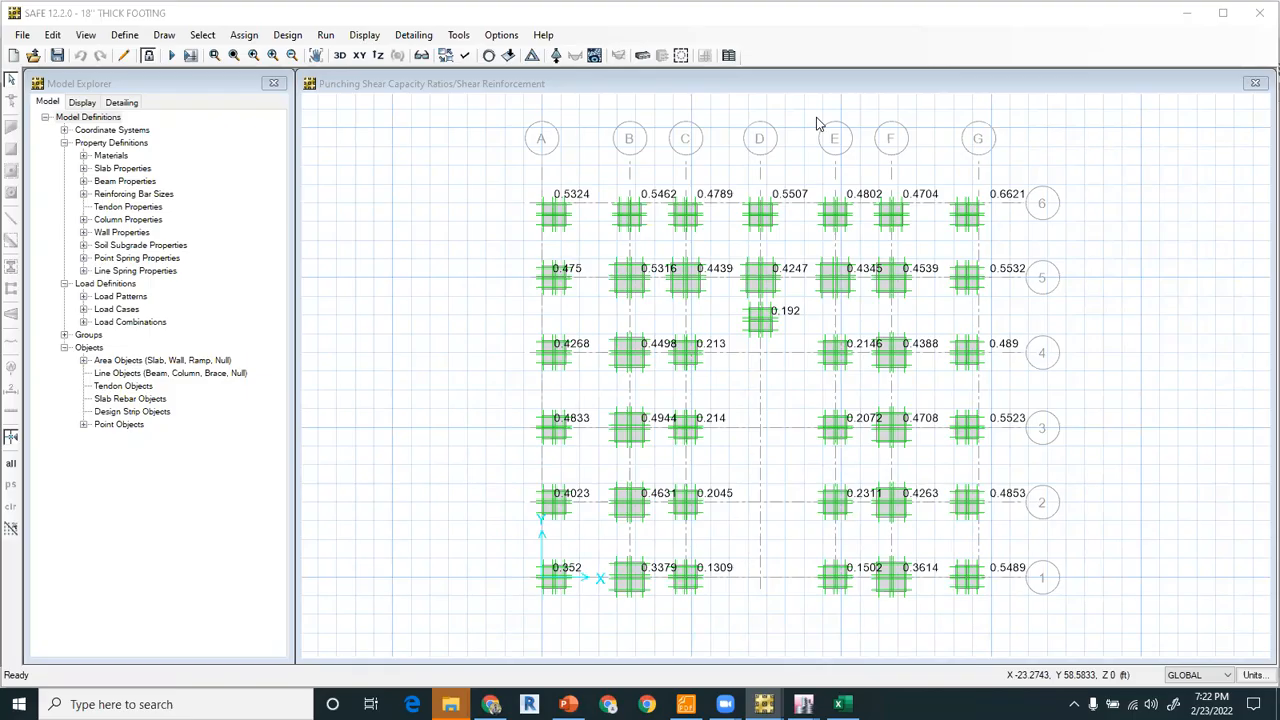
scroll(577, 303, "up", 3)
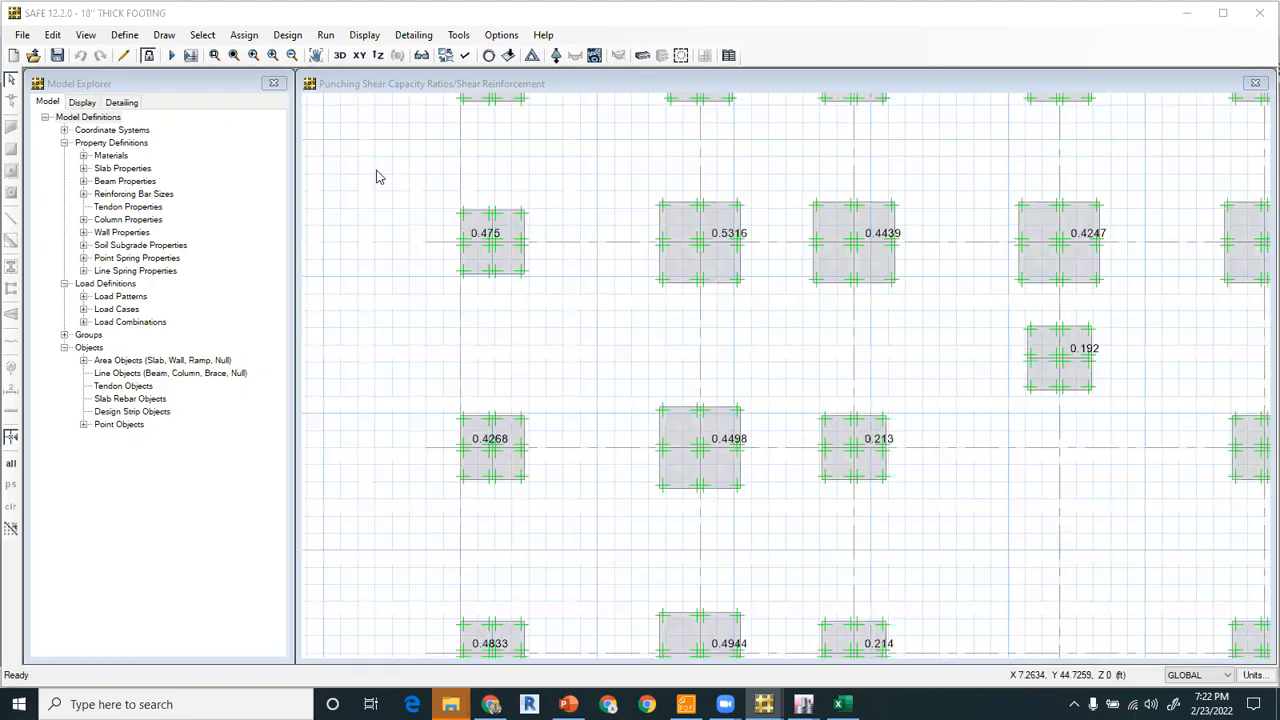